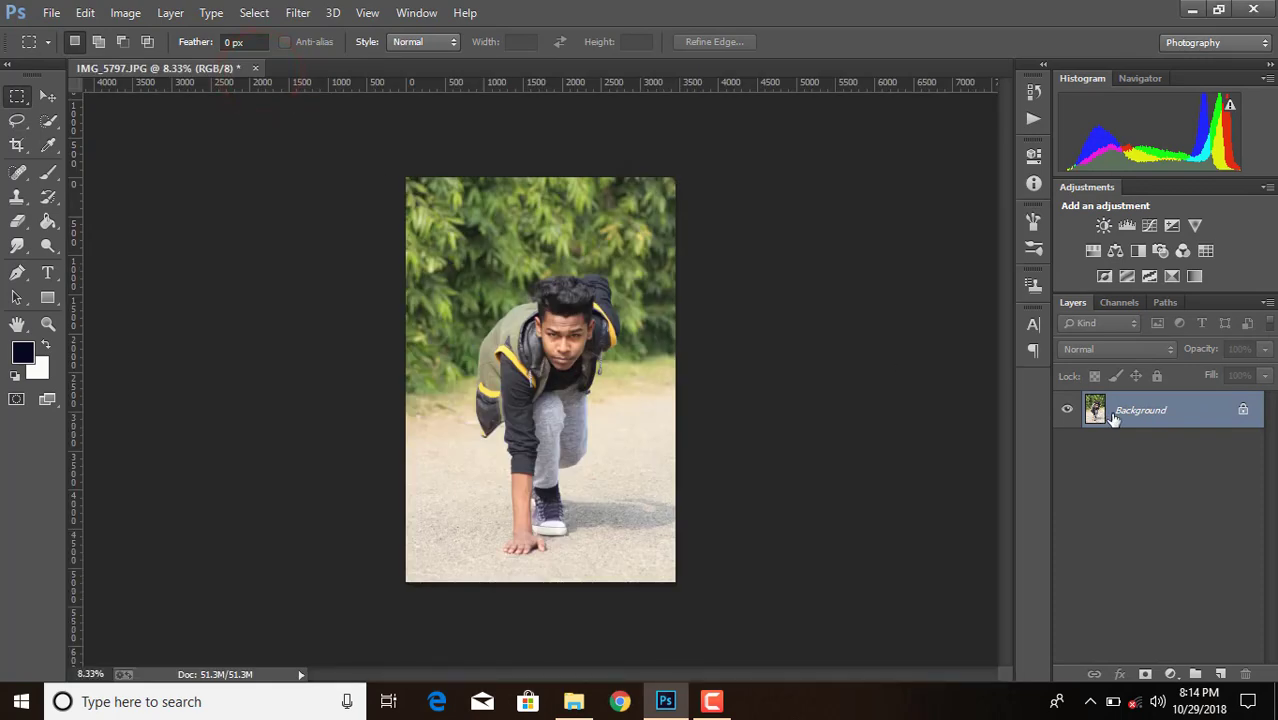
# - Unlock the Background layer and choose the Pen tool in Path mode for outlining the crouching man
pyautogui.click(1246, 411)
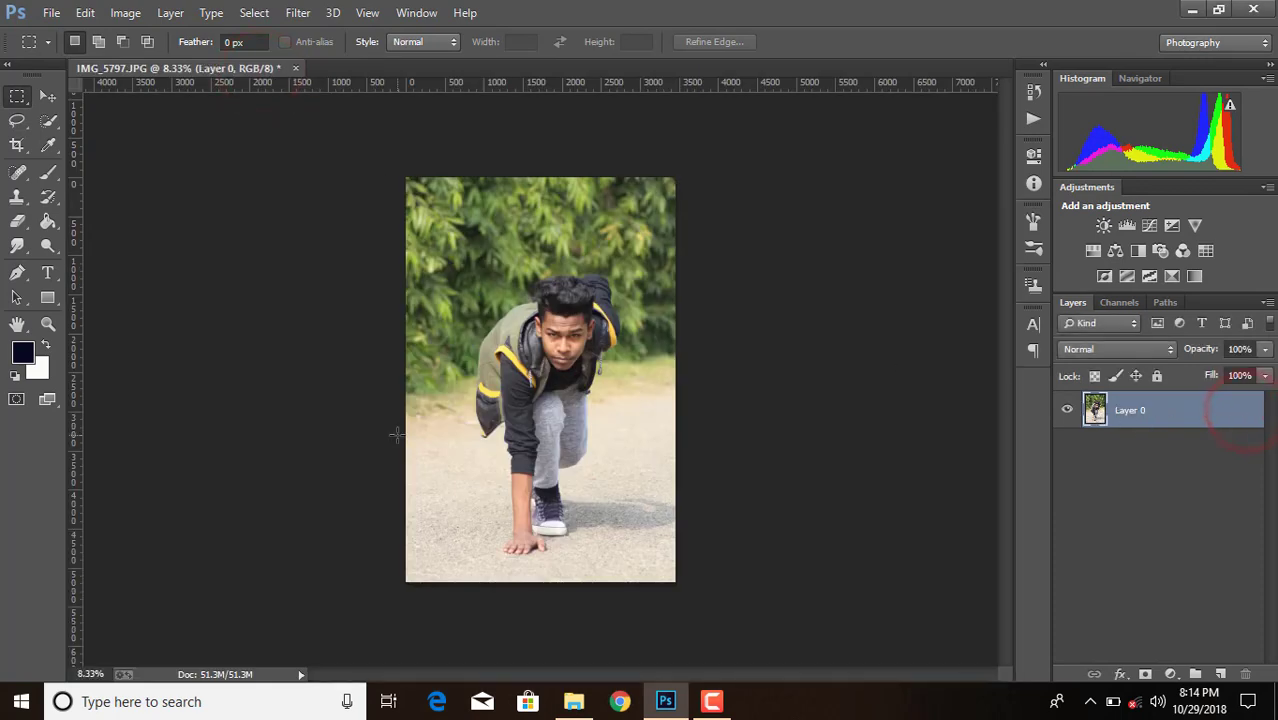
pyautogui.hotkey('ctrl', '+')
pyautogui.hotkey('ctrl', '+')
pyautogui.hotkey('ctrl', '+')
pyautogui.hotkey('ctrl', '+')
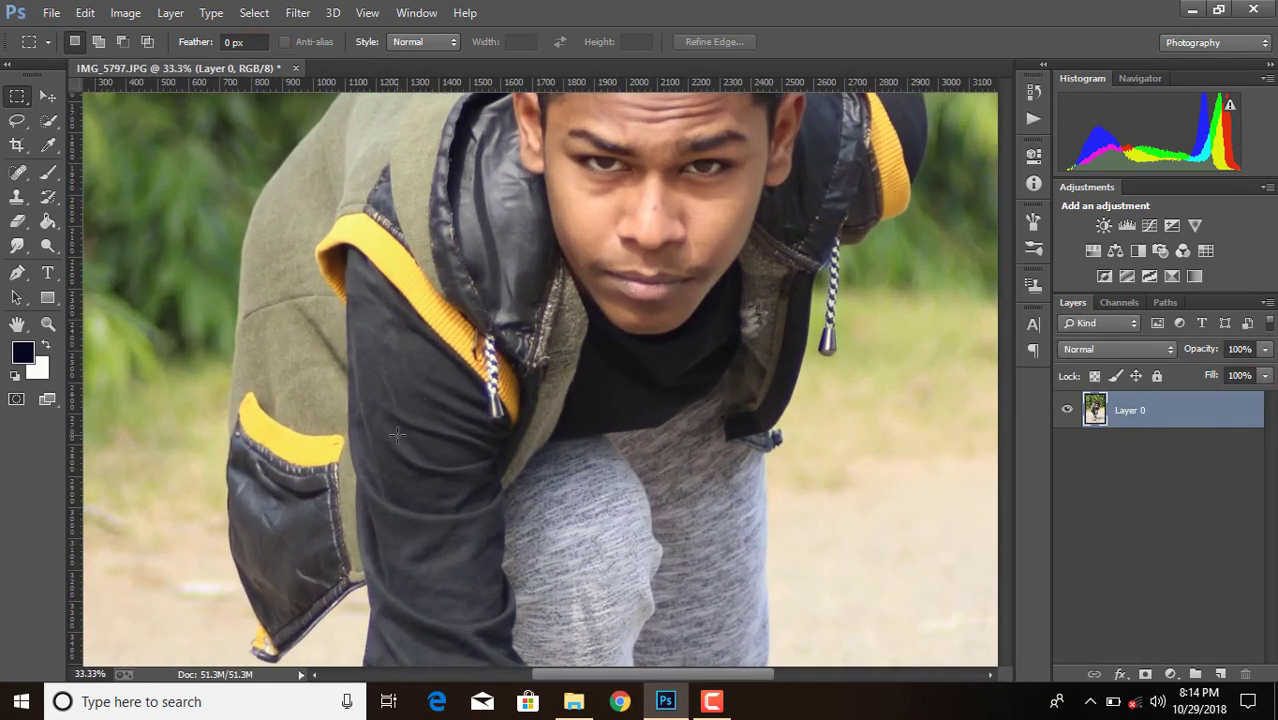
pyautogui.hotkey('ctrl', '+')
pyautogui.hotkey('ctrl', '+')
pyautogui.hotkey('ctrl', '+')
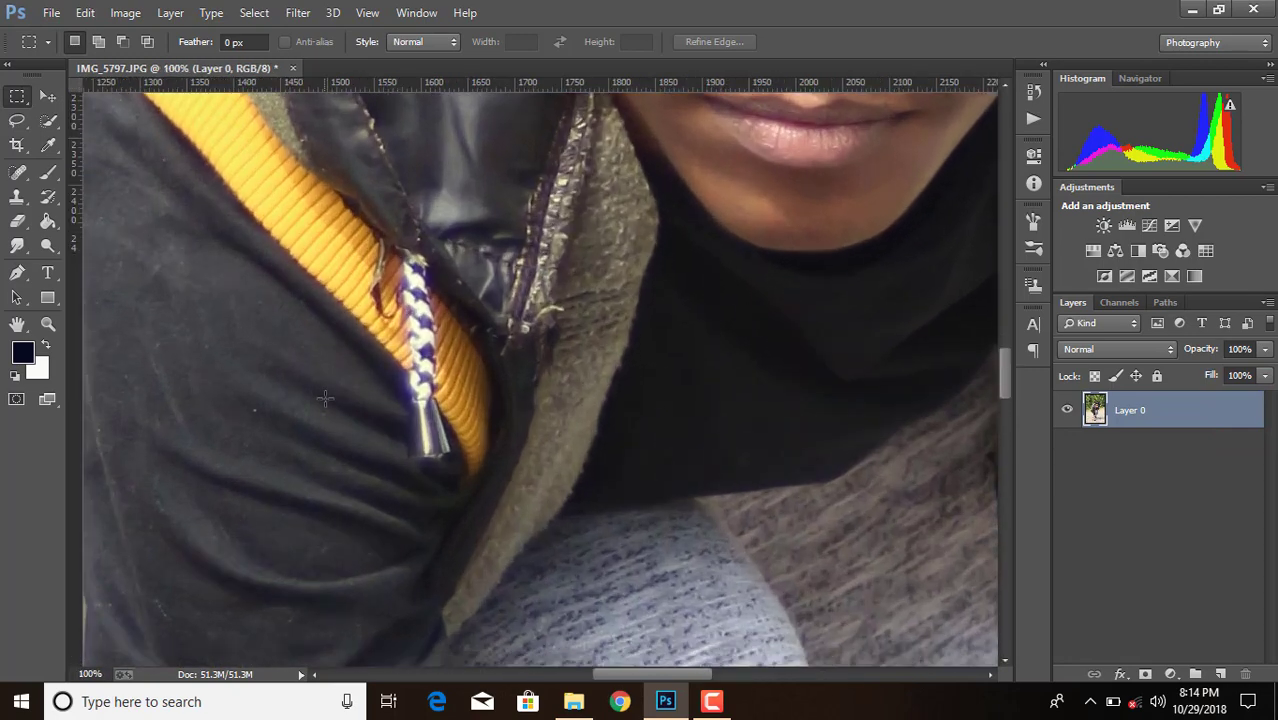
pyautogui.scroll(-2, 325, 399)
pyautogui.moveTo(633, 680); pyautogui.dragTo(556, 680)
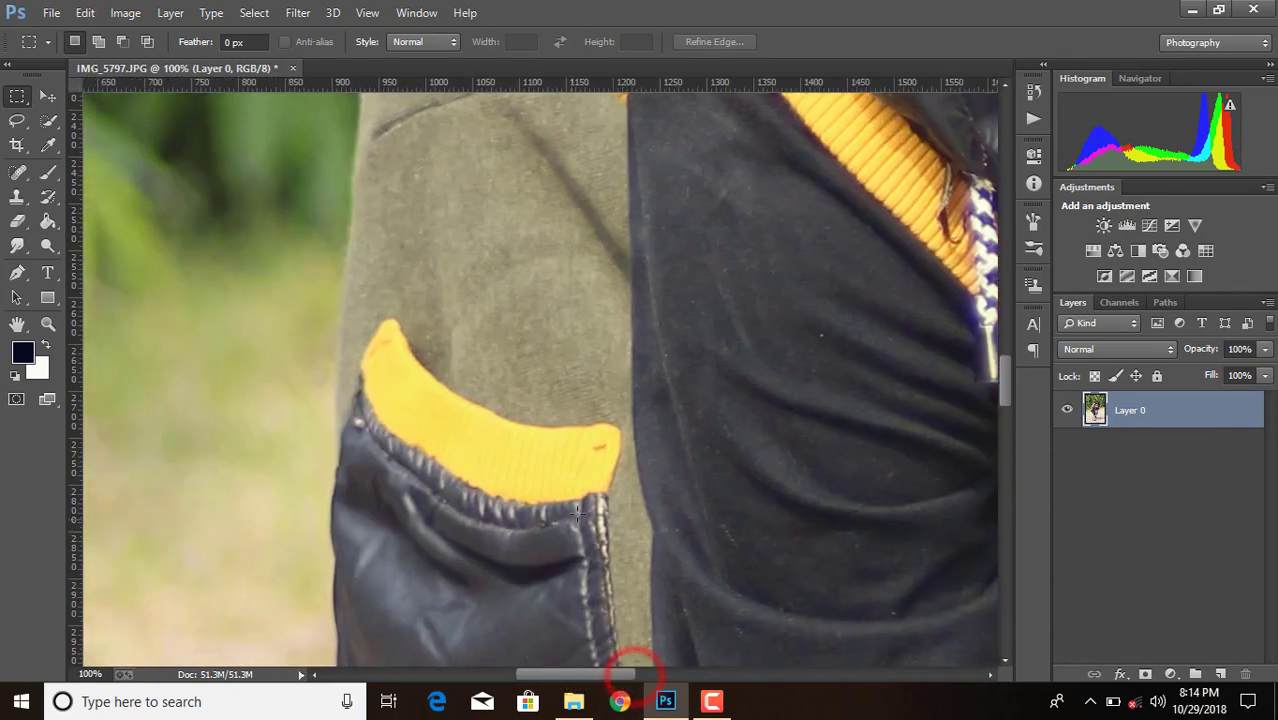
pyautogui.scroll(-3, 596, 533)
pyautogui.scroll(-15, 596, 533)
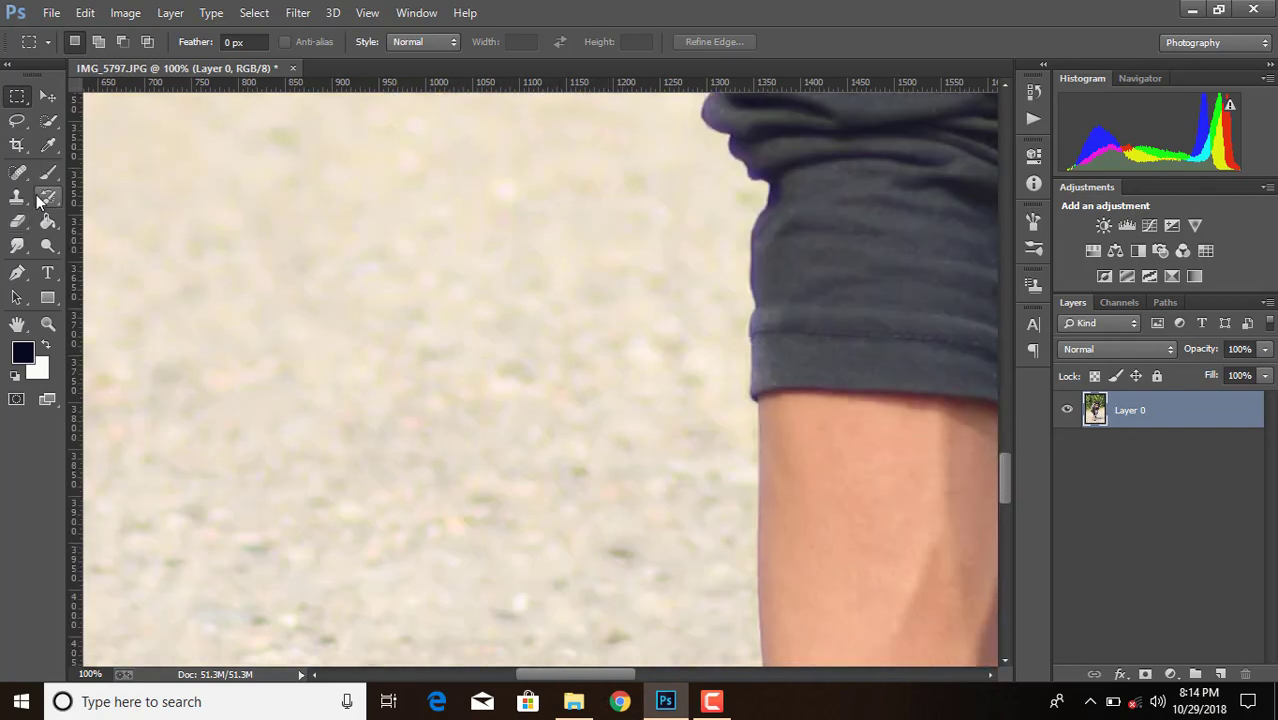
pyautogui.click(20, 272)
# - Start a Pen path along the outer edge of the bare forearm, going up to the sleeve cuff
pyautogui.scroll(-10, 705, 530)
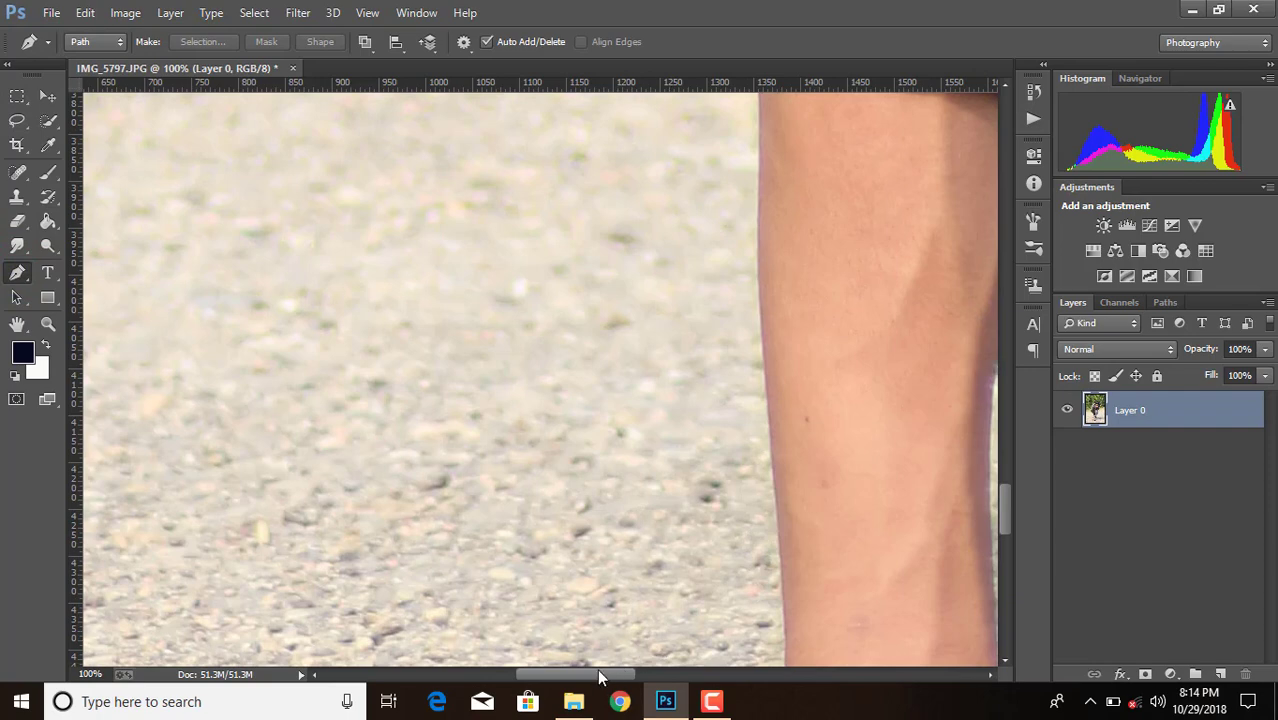
pyautogui.moveTo(600, 671); pyautogui.dragTo(661, 673)
pyautogui.scroll(-3, 720, 534)
pyautogui.scroll(5, 718, 530)
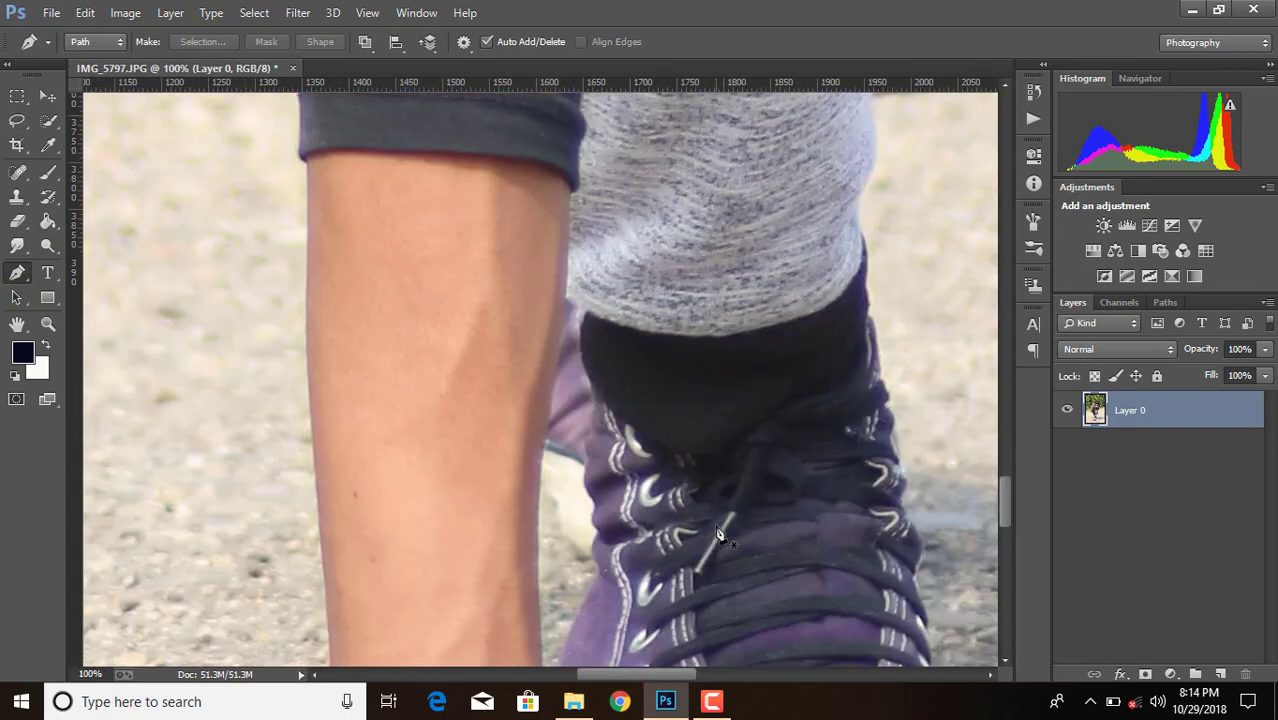
pyautogui.scroll(3, 307, 311)
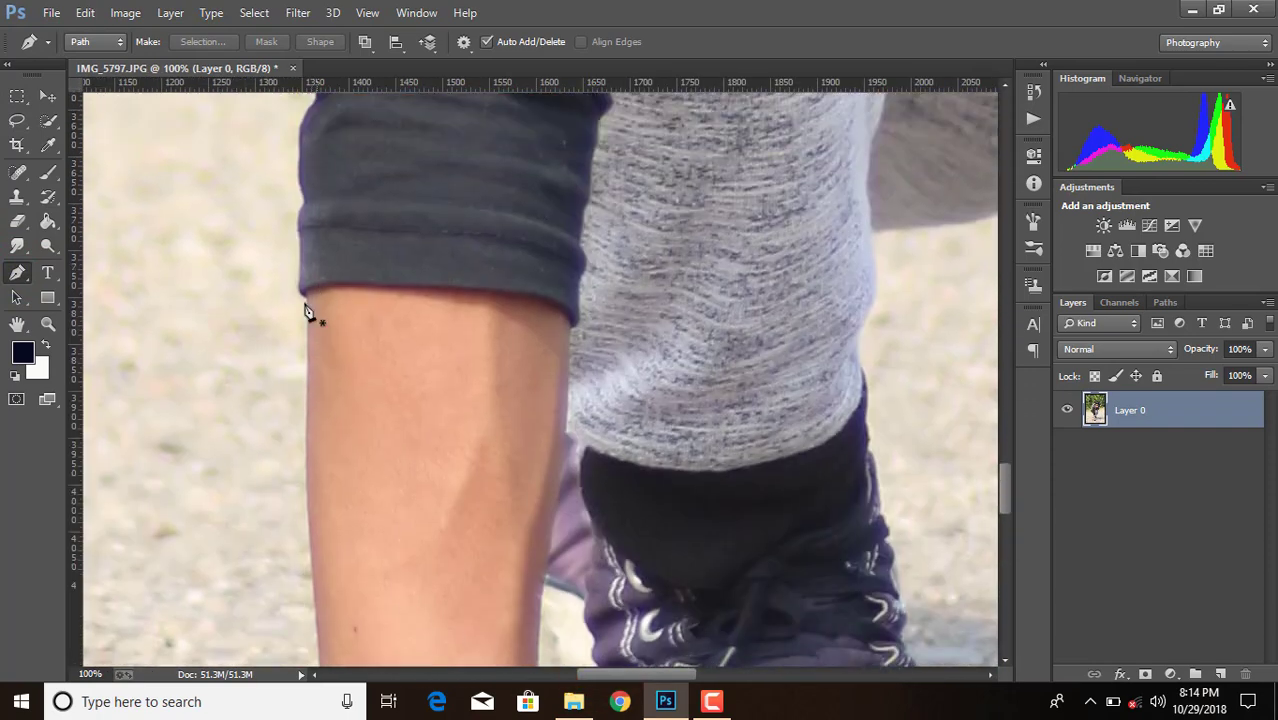
pyautogui.click(316, 620)
pyautogui.click(303, 514)
pyautogui.click(305, 428)
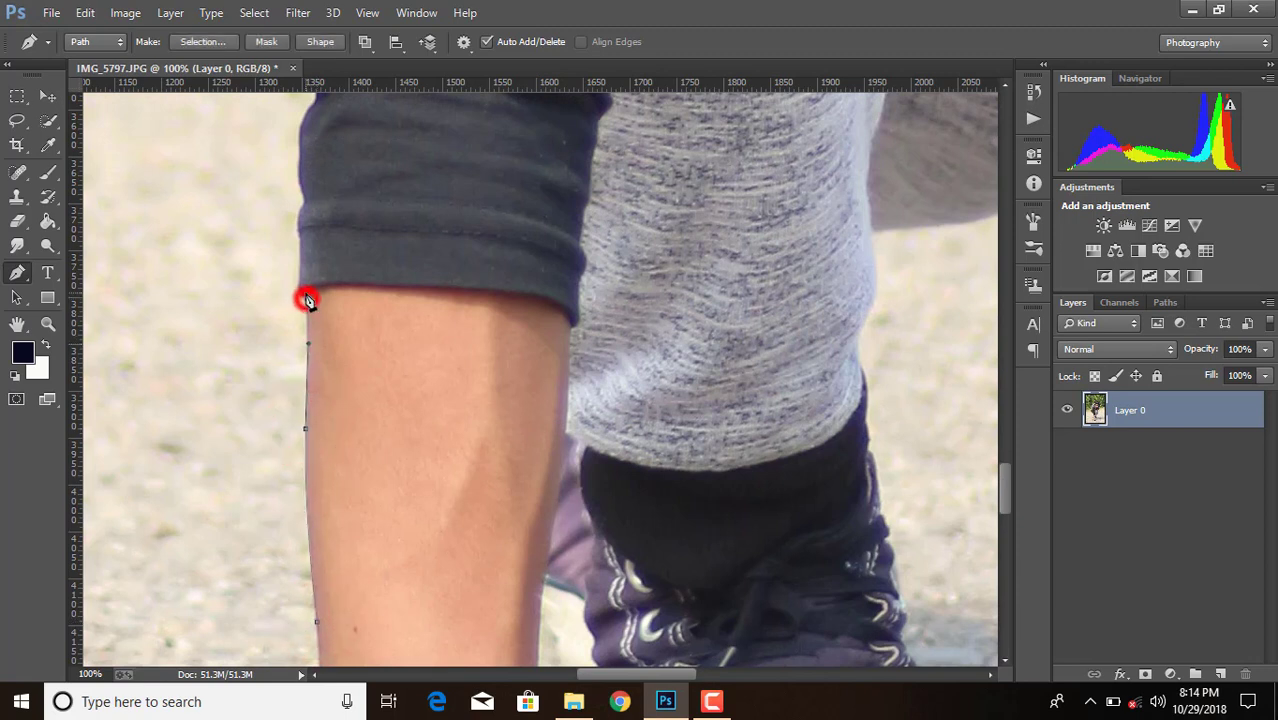
# - Continue the path up the outer edge of the rolled cuff and step back the last anchor point
pyautogui.click(298, 215)
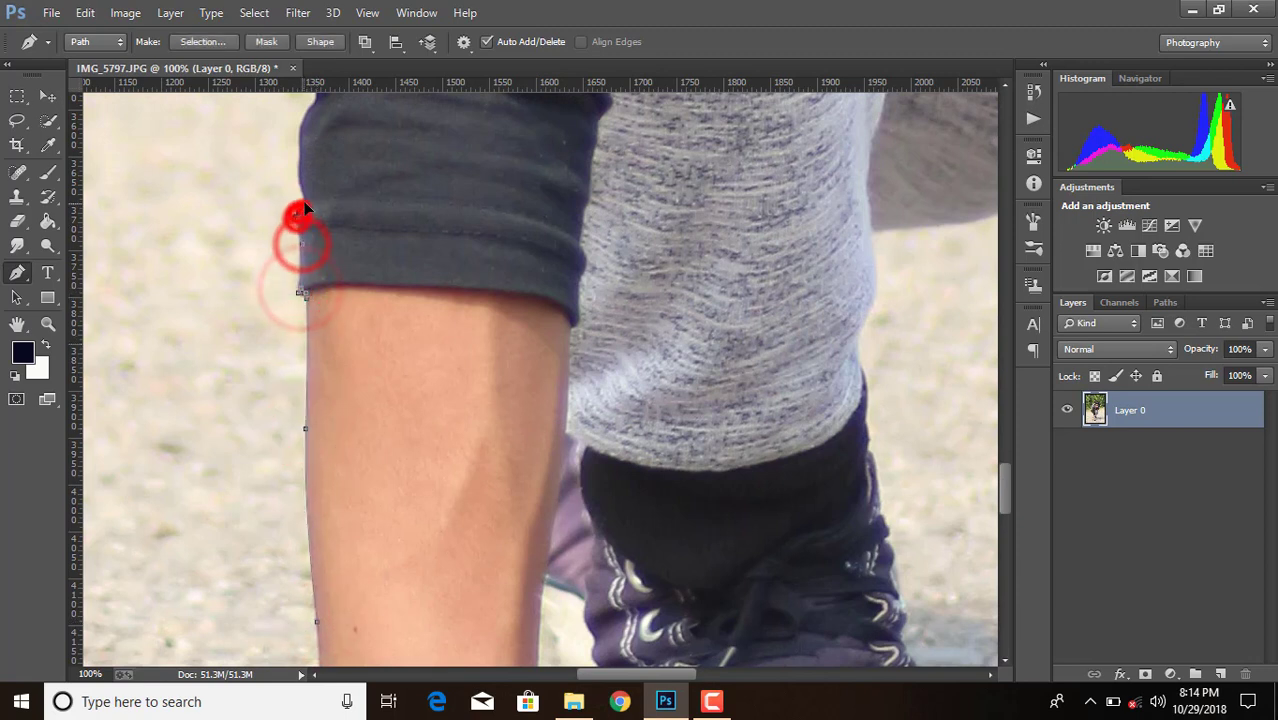
pyautogui.click(302, 140)
pyautogui.click(305, 118)
pyautogui.scroll(7, 290, 115)
pyautogui.click(85, 12)
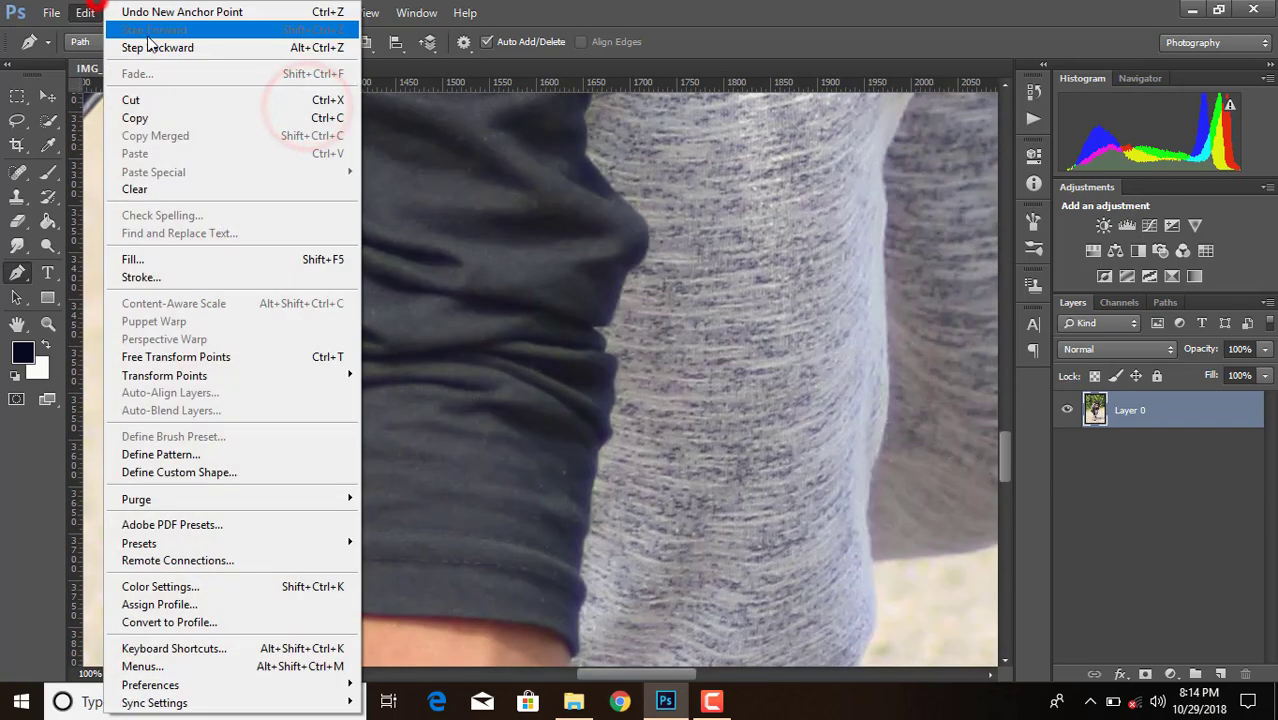
pyautogui.click(148, 41)
# - Trace the outer edge of the bunched black sleeve up toward the jacket's hem
pyautogui.moveTo(312, 410); pyautogui.dragTo(284, 385)
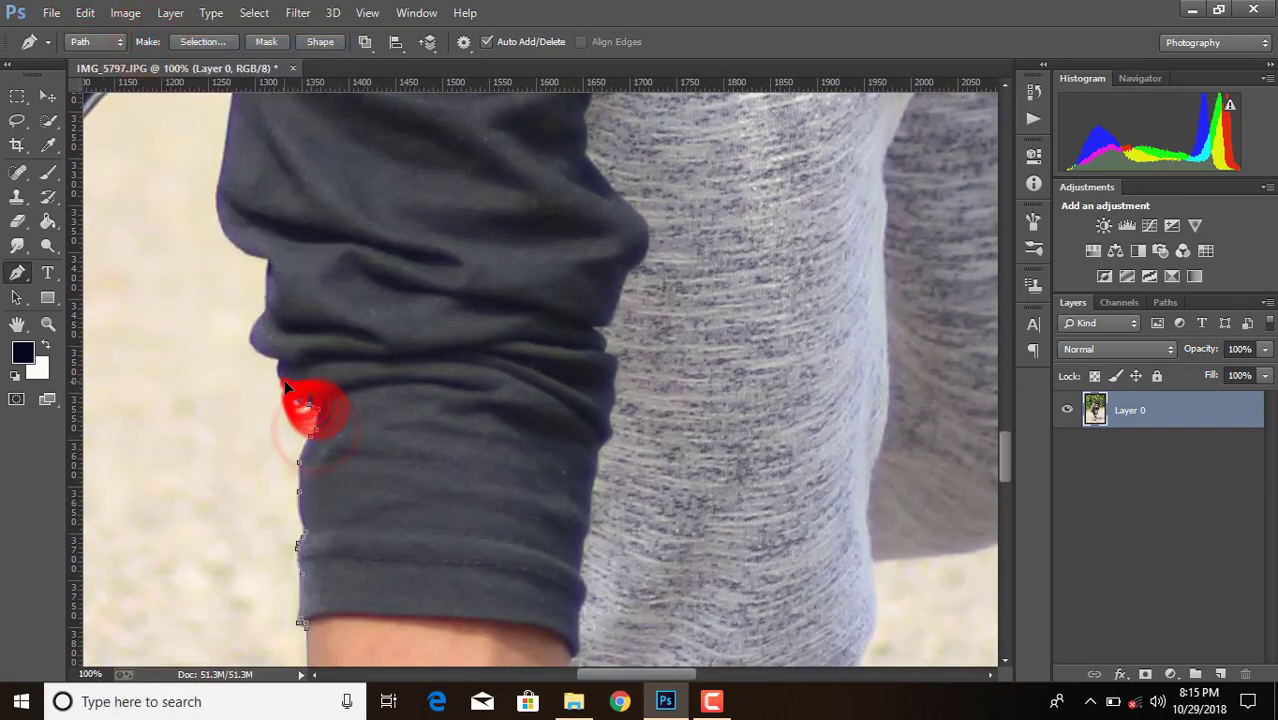
pyautogui.moveTo(253, 340); pyautogui.dragTo(254, 328)
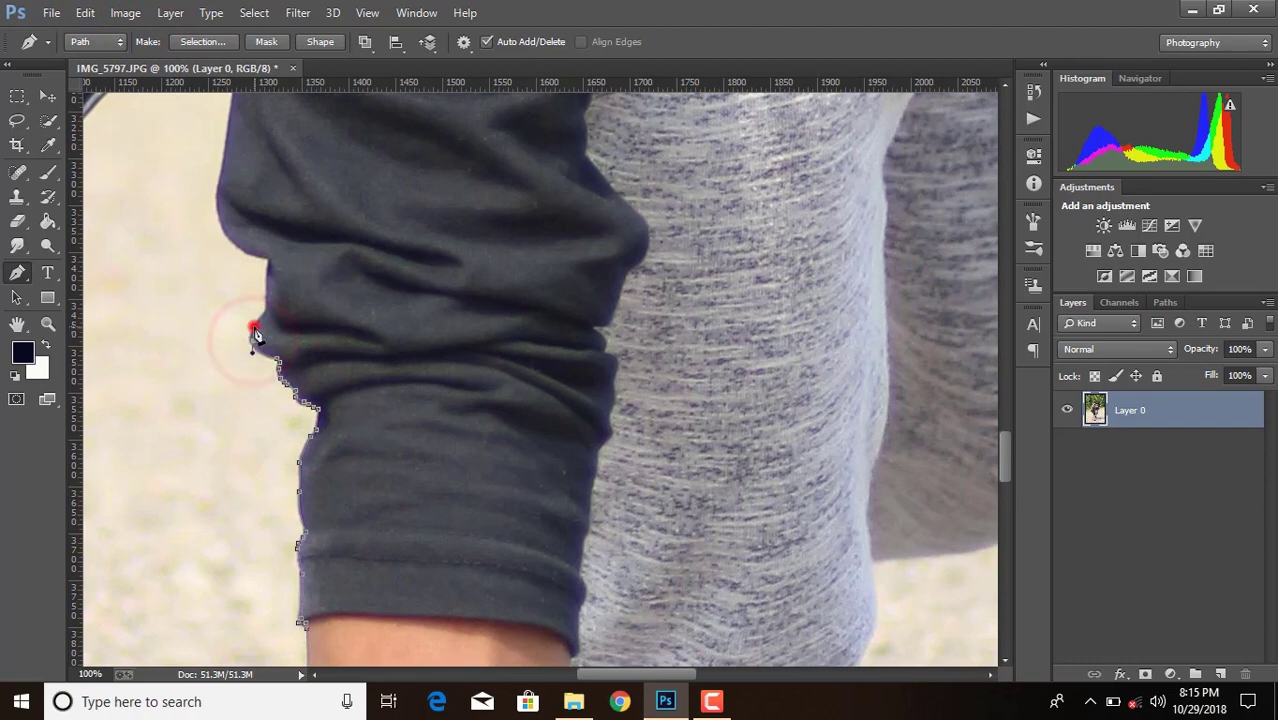
pyautogui.click(268, 262)
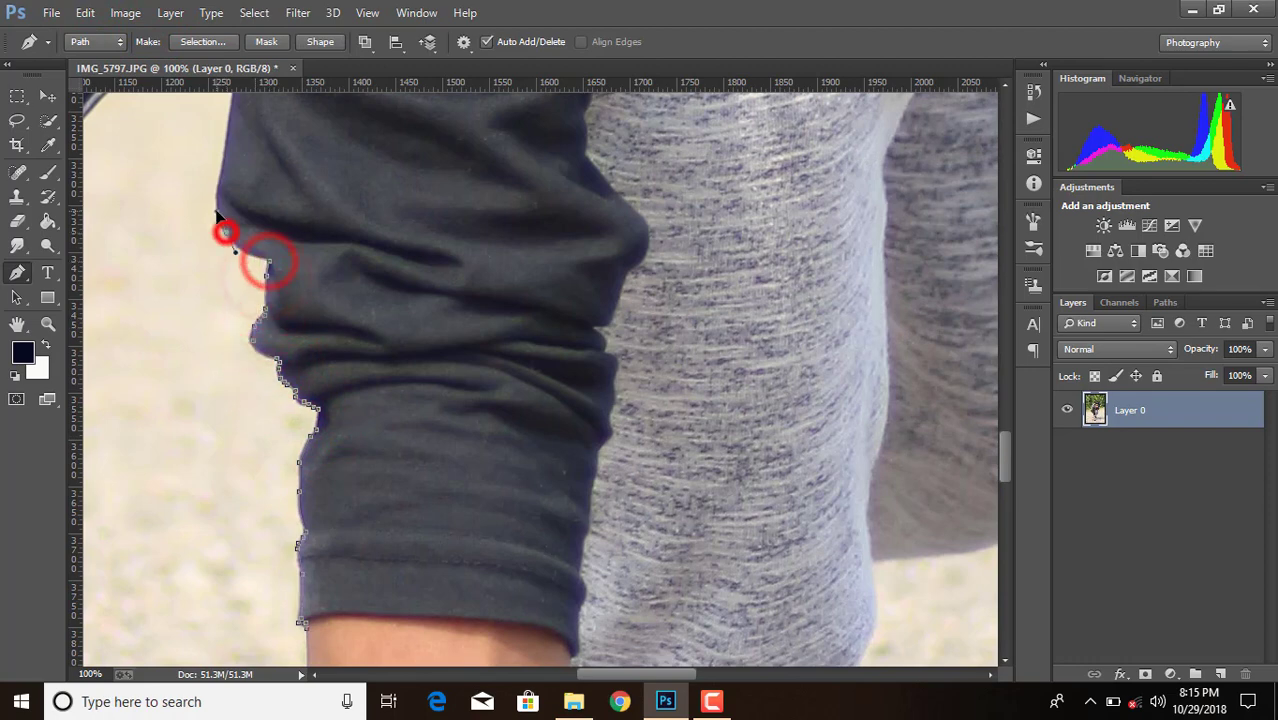
pyautogui.scroll(5, 250, 360)
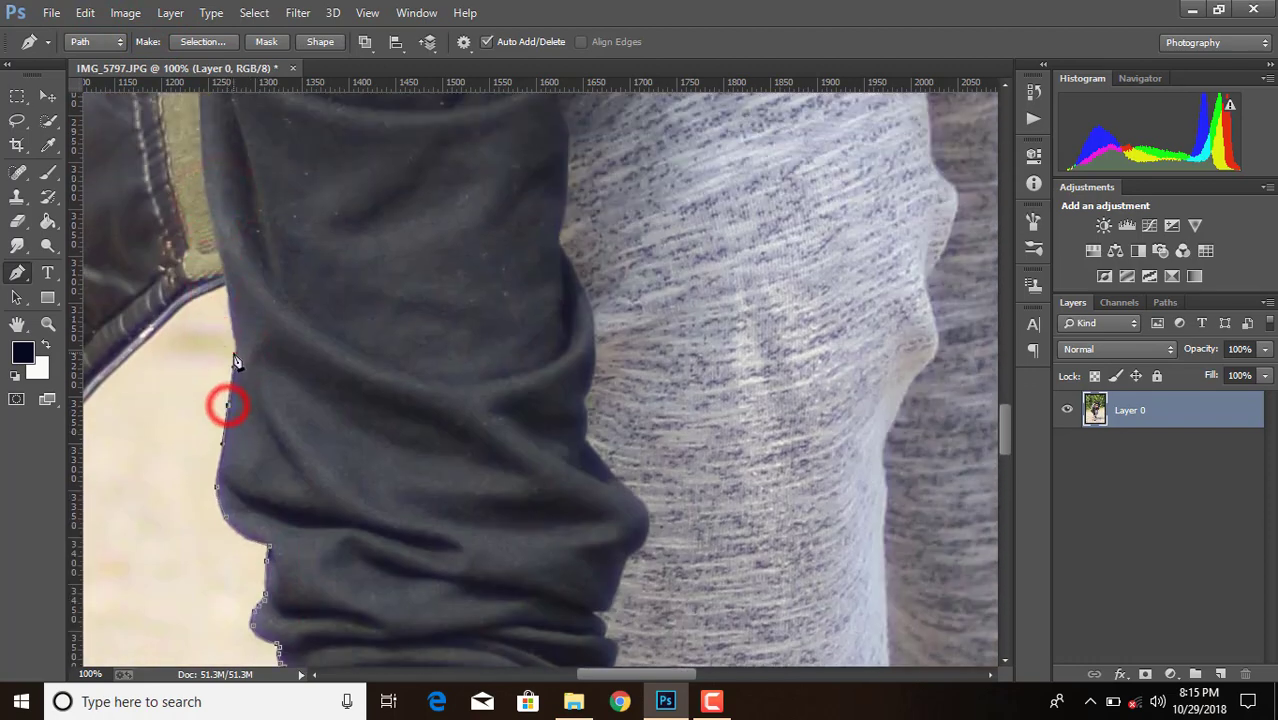
pyautogui.click(236, 350)
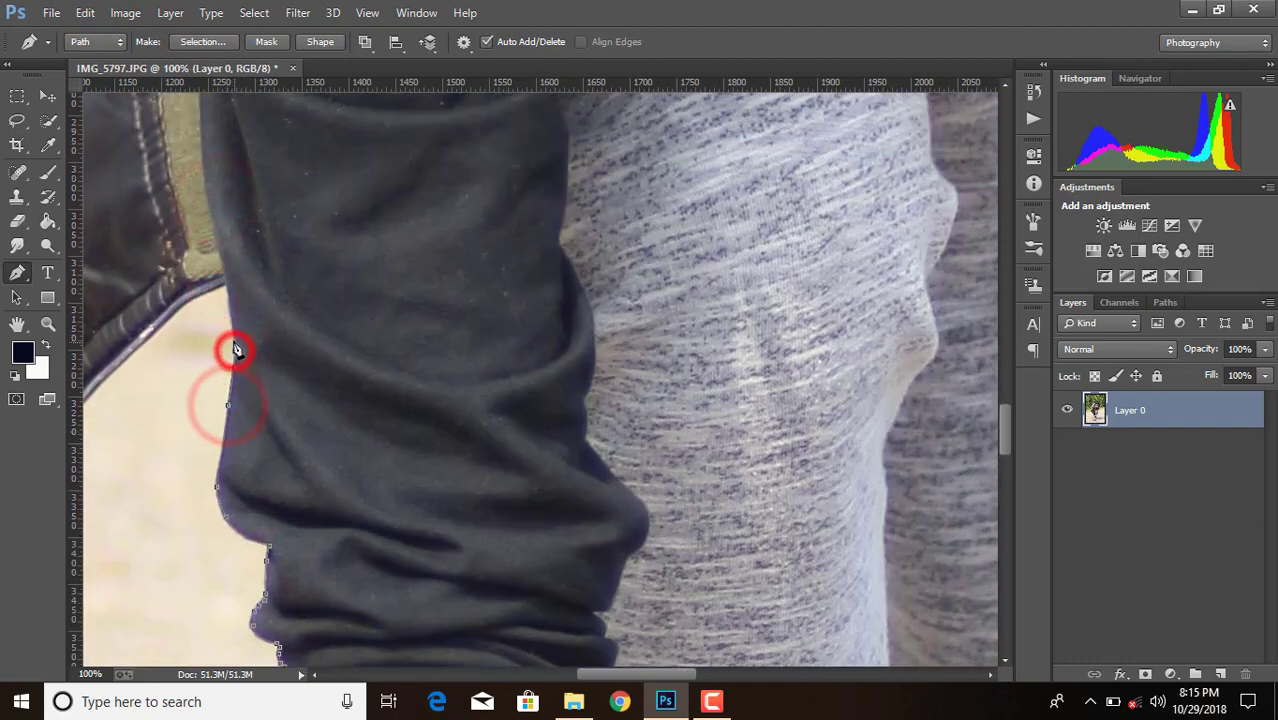
# - Extend the path along the jacket's slanted lower hem and around the dark bottom corner
pyautogui.click(187, 295)
pyautogui.click(137, 345)
pyautogui.moveTo(595, 675); pyautogui.dragTo(548, 678)
pyautogui.scroll(1, 405, 487)
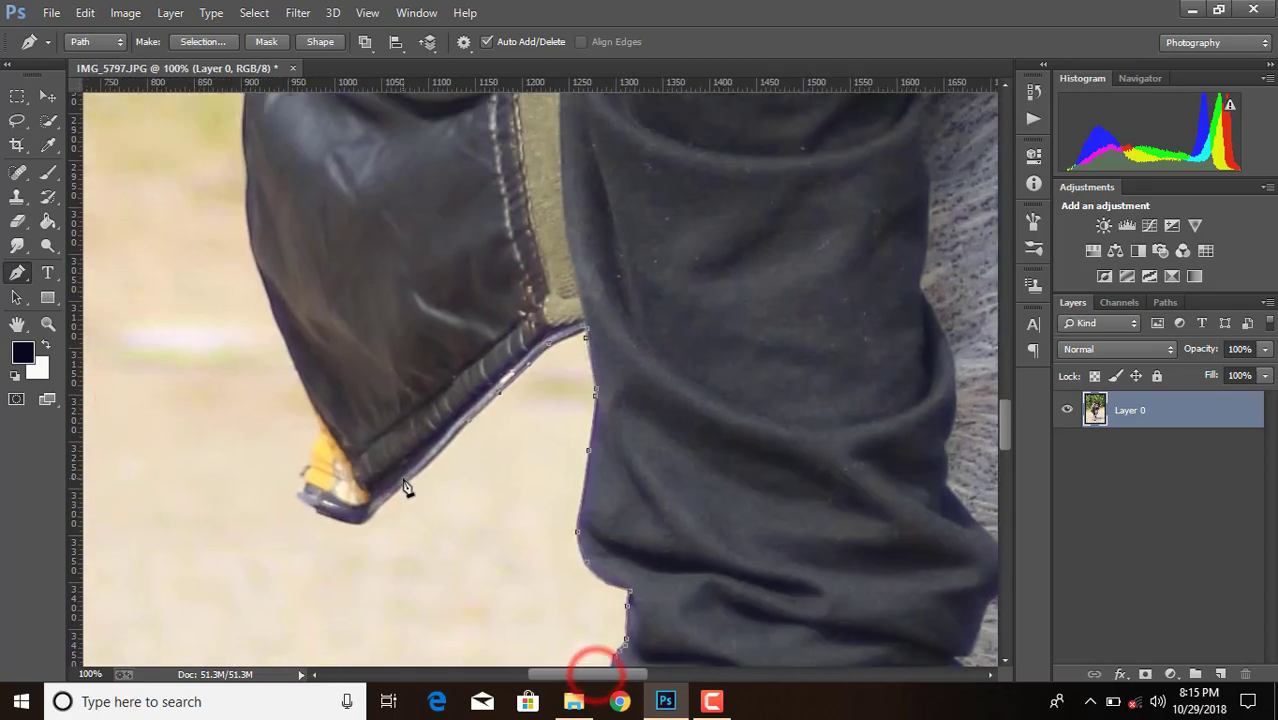
pyautogui.click(355, 523)
pyautogui.click(338, 518)
pyautogui.click(319, 510)
pyautogui.click(302, 496)
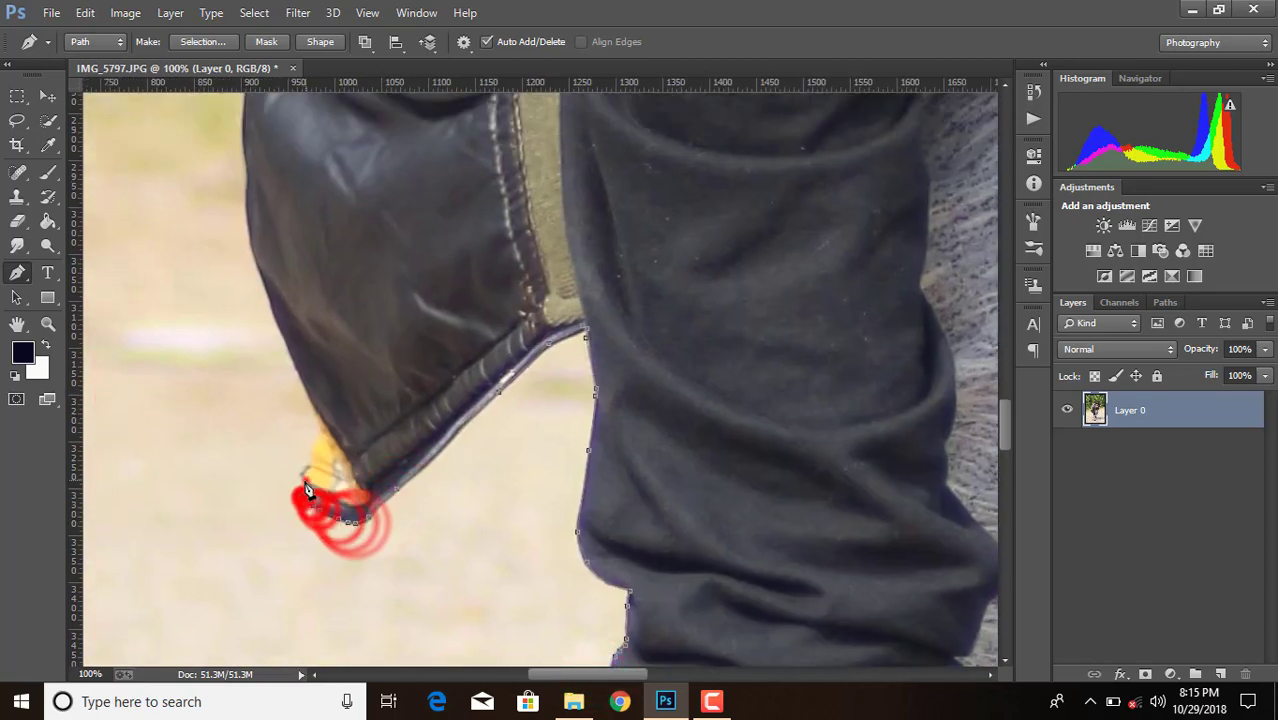
# - Trace around the small yellow tip at the hem and up the lower edge of the black leather pocket
pyautogui.click(305, 480)
pyautogui.click(307, 462)
pyautogui.click(313, 453)
pyautogui.click(320, 434)
pyautogui.click(311, 405)
pyautogui.click(275, 318)
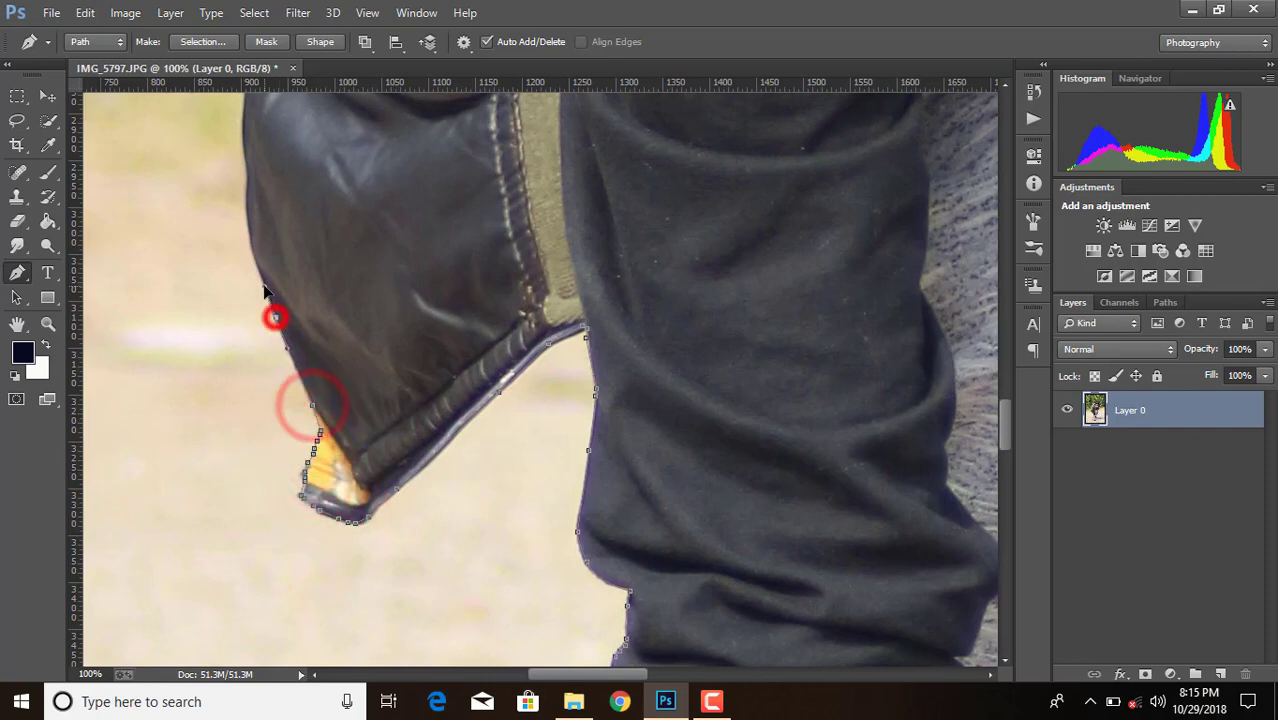
pyautogui.click(247, 176)
pyautogui.scroll(5, 247, 176)
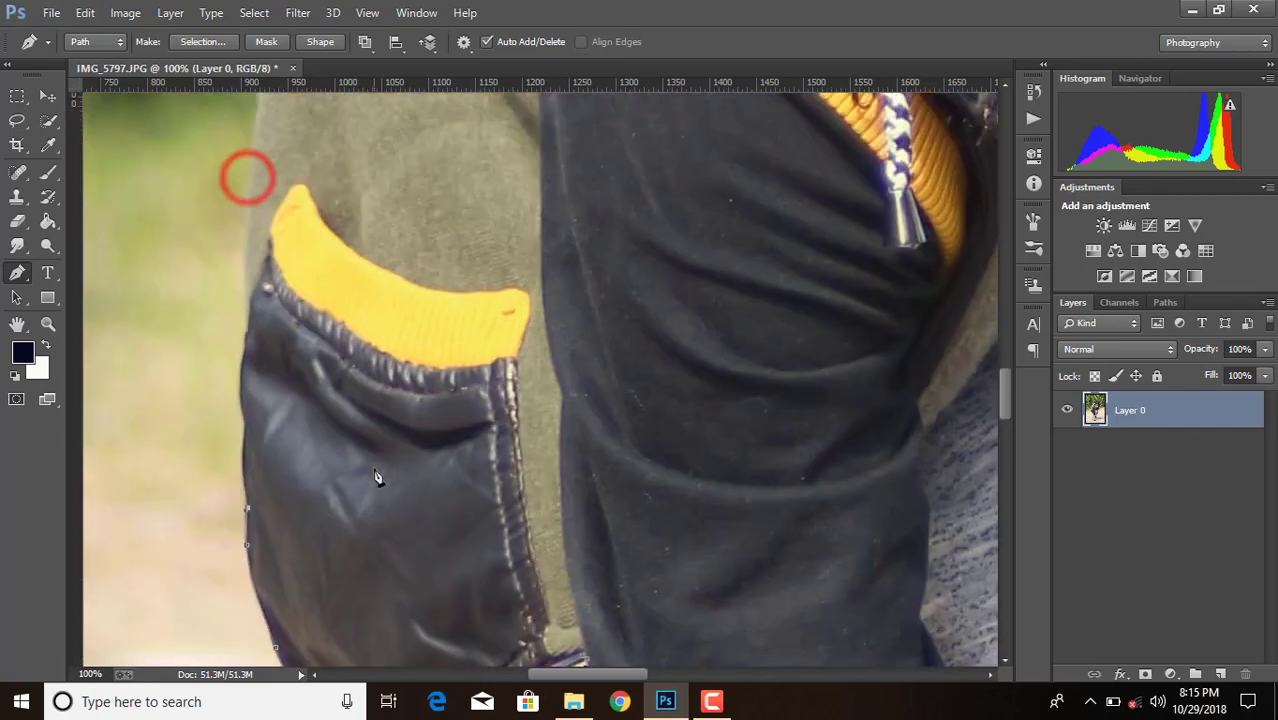
# - Continue the path up the rest of the leather pocket and the side of the olive jacket
pyautogui.click(243, 460)
pyautogui.click(243, 420)
pyautogui.click(241, 343)
pyautogui.scroll(2, 245, 340)
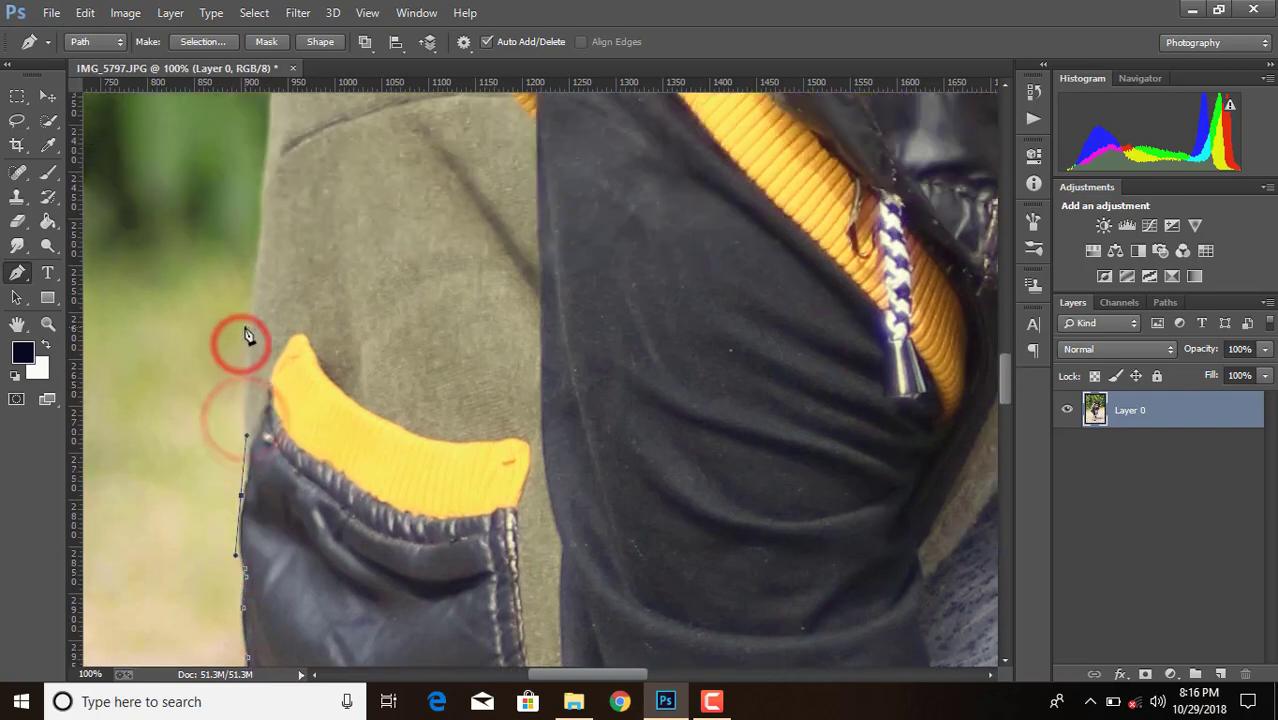
pyautogui.moveTo(252, 293); pyautogui.dragTo(259, 245)
pyautogui.click(267, 168)
# - Trace the curved outer edge of the olive jacket's shoulder up to the hair
pyautogui.scroll(5, 270, 190)
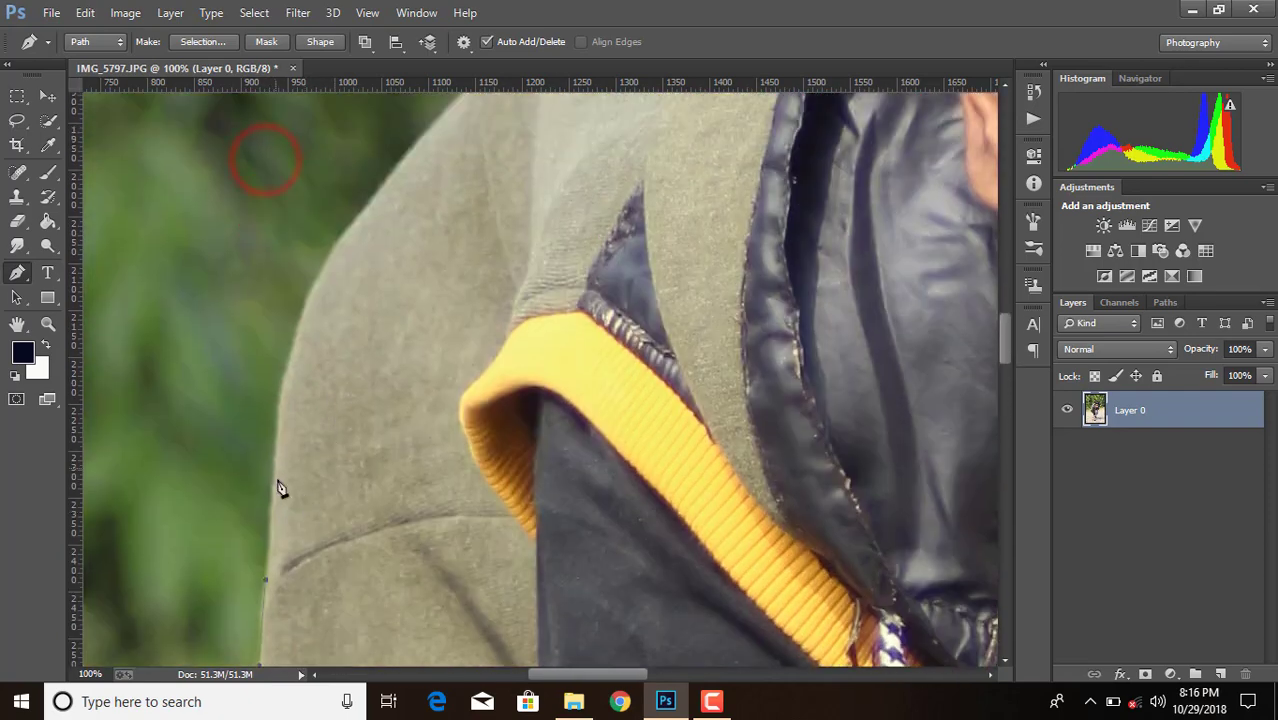
pyautogui.click(454, 106)
pyautogui.scroll(3, 470, 160)
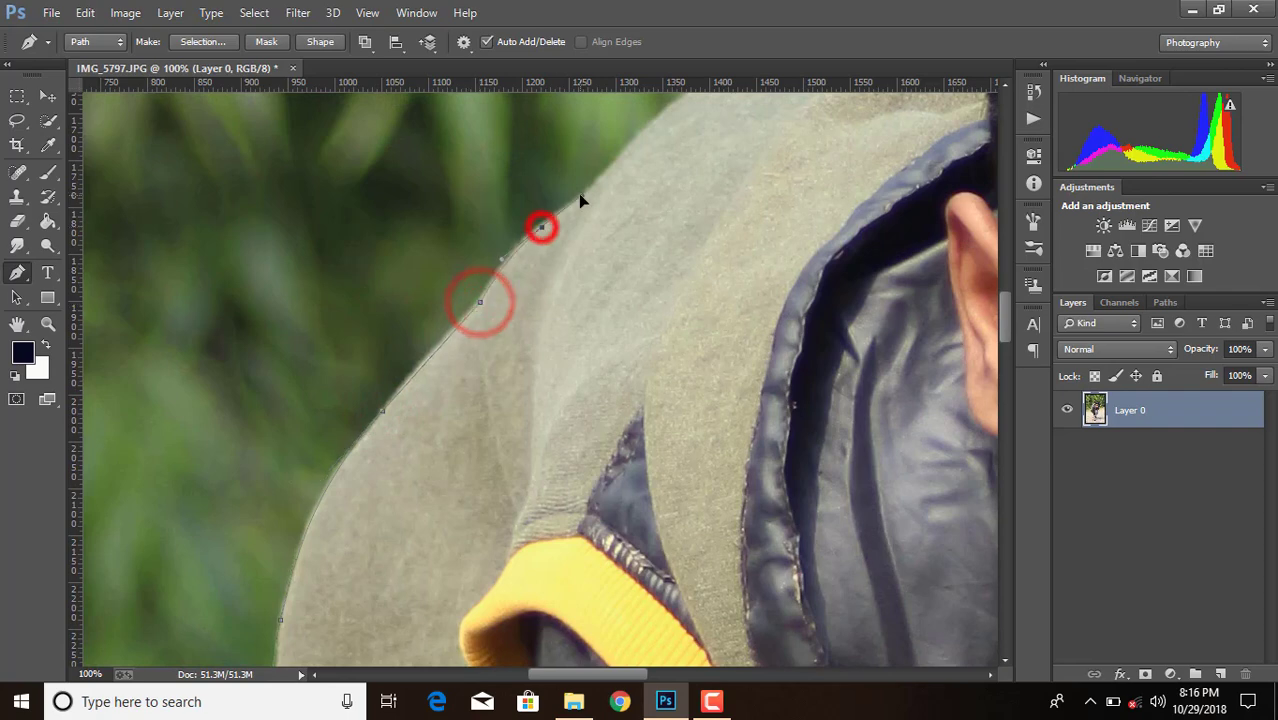
pyautogui.click(603, 177)
pyautogui.scroll(2, 716, 445)
pyautogui.moveTo(718, 256); pyautogui.dragTo(773, 235)
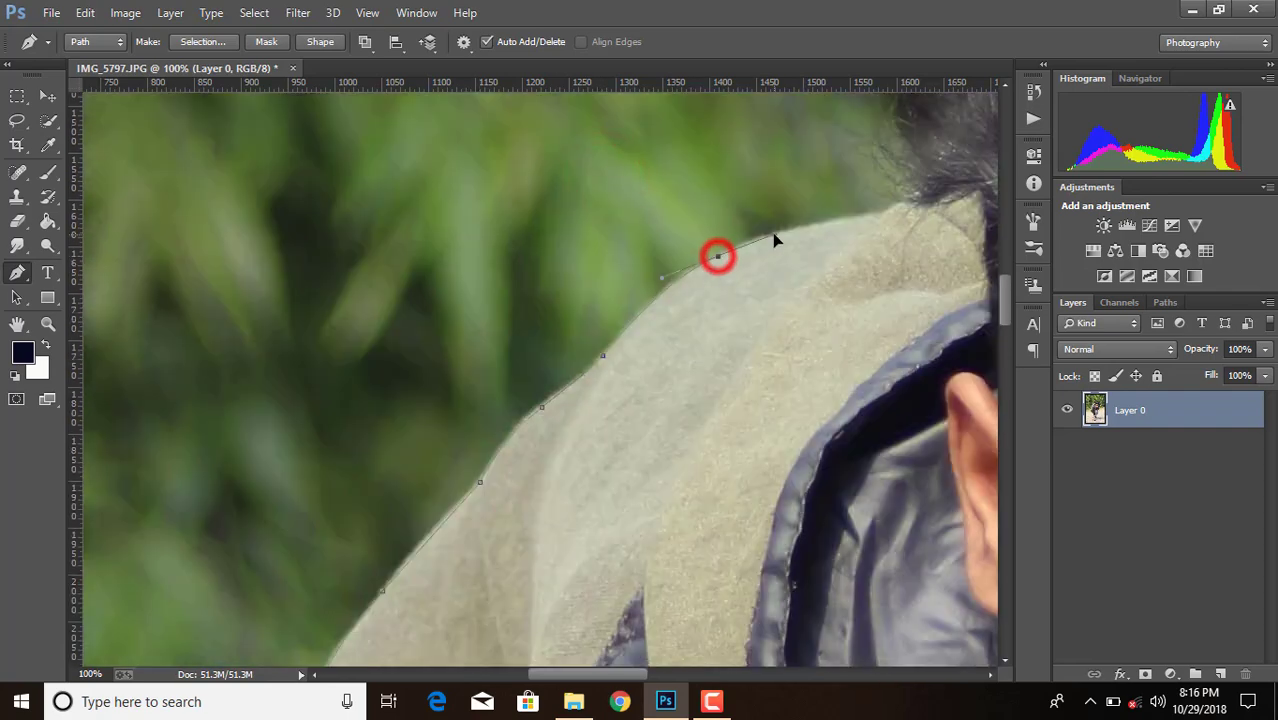
pyautogui.moveTo(876, 212); pyautogui.dragTo(888, 209)
# - Outline the hair with closely spaced anchor points, from the jacket shoulder over the head to the black fabric behind it
pyautogui.scroll(-1, 888, 209)
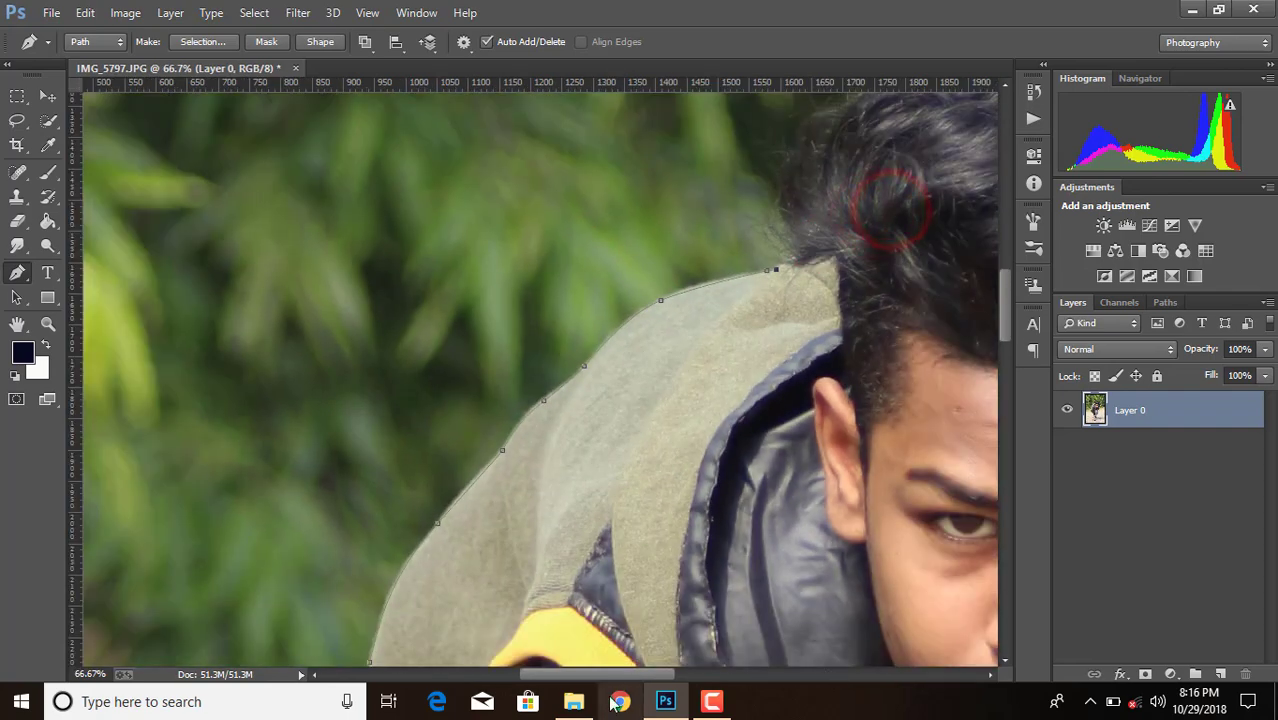
pyautogui.moveTo(598, 673); pyautogui.dragTo(646, 672)
pyautogui.scroll(2, 515, 424)
pyautogui.click(499, 358)
pyautogui.click(503, 328)
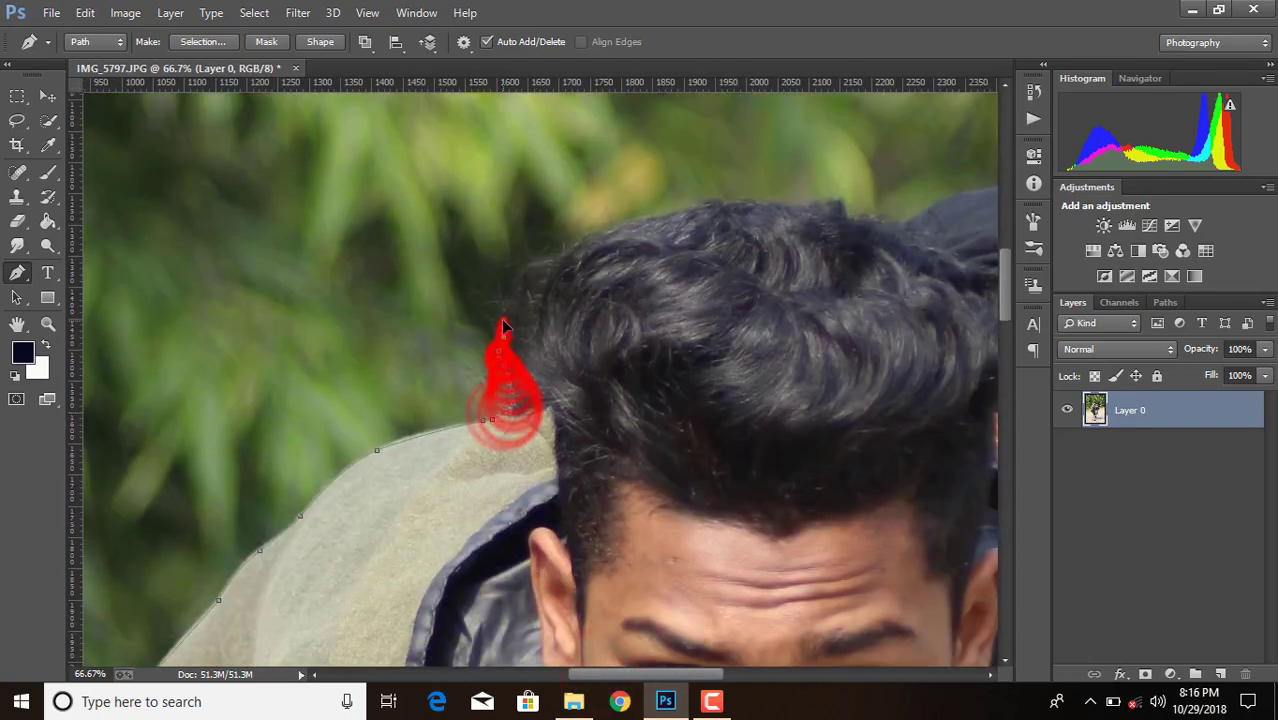
pyautogui.click(510, 306)
pyautogui.click(522, 292)
pyautogui.click(530, 271)
pyautogui.click(549, 264)
pyautogui.click(576, 247)
pyautogui.moveTo(659, 219)
pyautogui.mouseDown()
pyautogui.moveTo(785, 203)
pyautogui.moveTo(879, 221)
pyautogui.mouseUp()
pyautogui.click(913, 223)
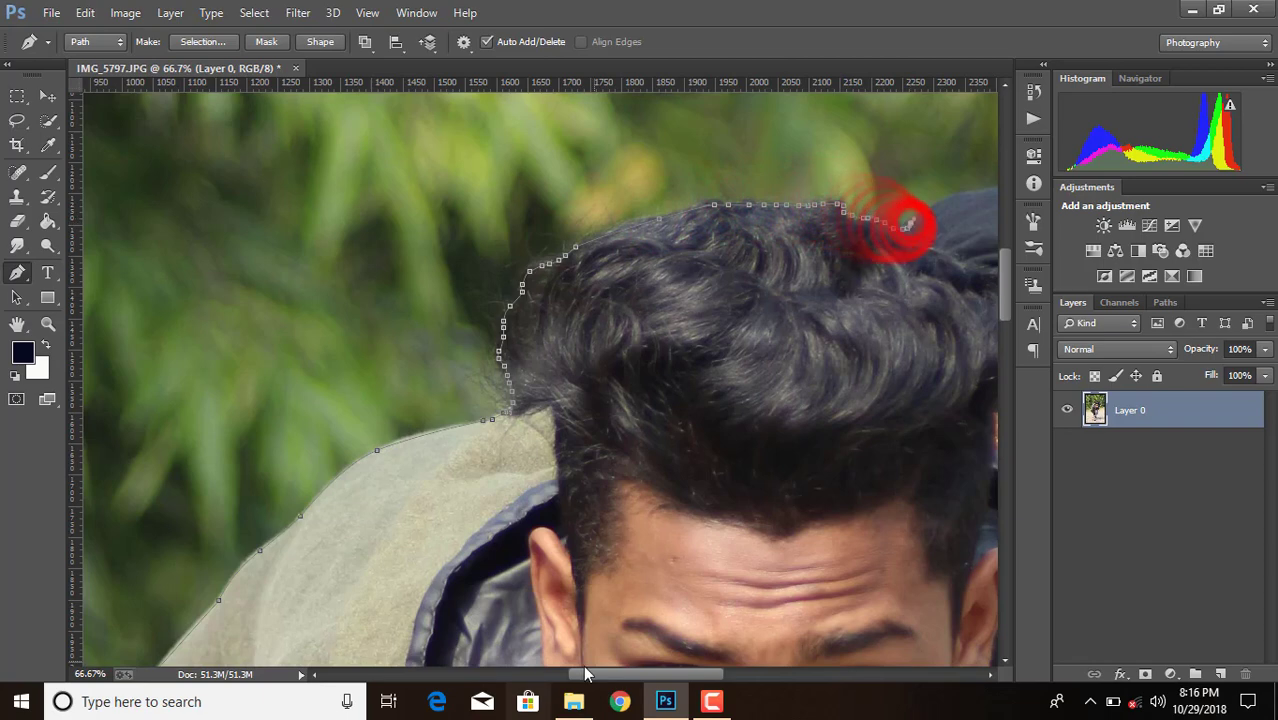
# - Trace the path over the top of the black fabric behind the head and down its outer side to the crease
pyautogui.moveTo(614, 674); pyautogui.dragTo(660, 673)
pyautogui.scroll(2, 702, 340)
pyautogui.hotkey('ctrl', '+')
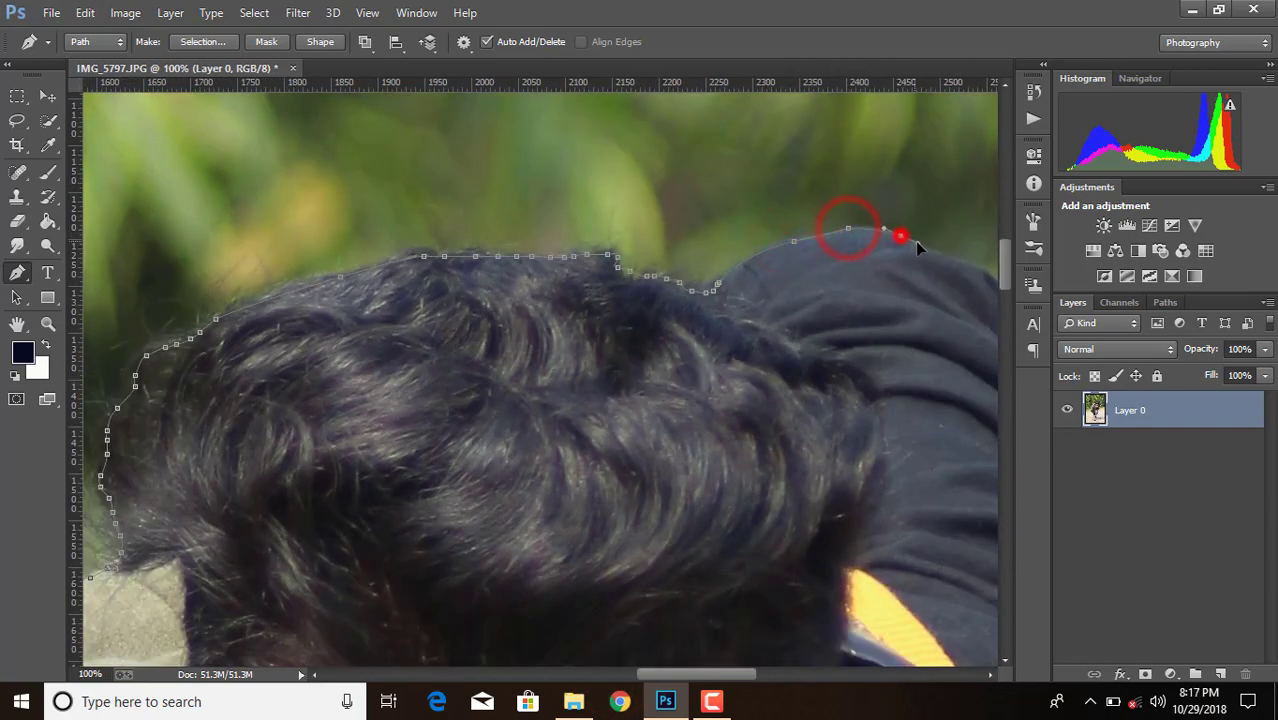
pyautogui.click(975, 266)
pyautogui.moveTo(690, 672); pyautogui.dragTo(733, 672)
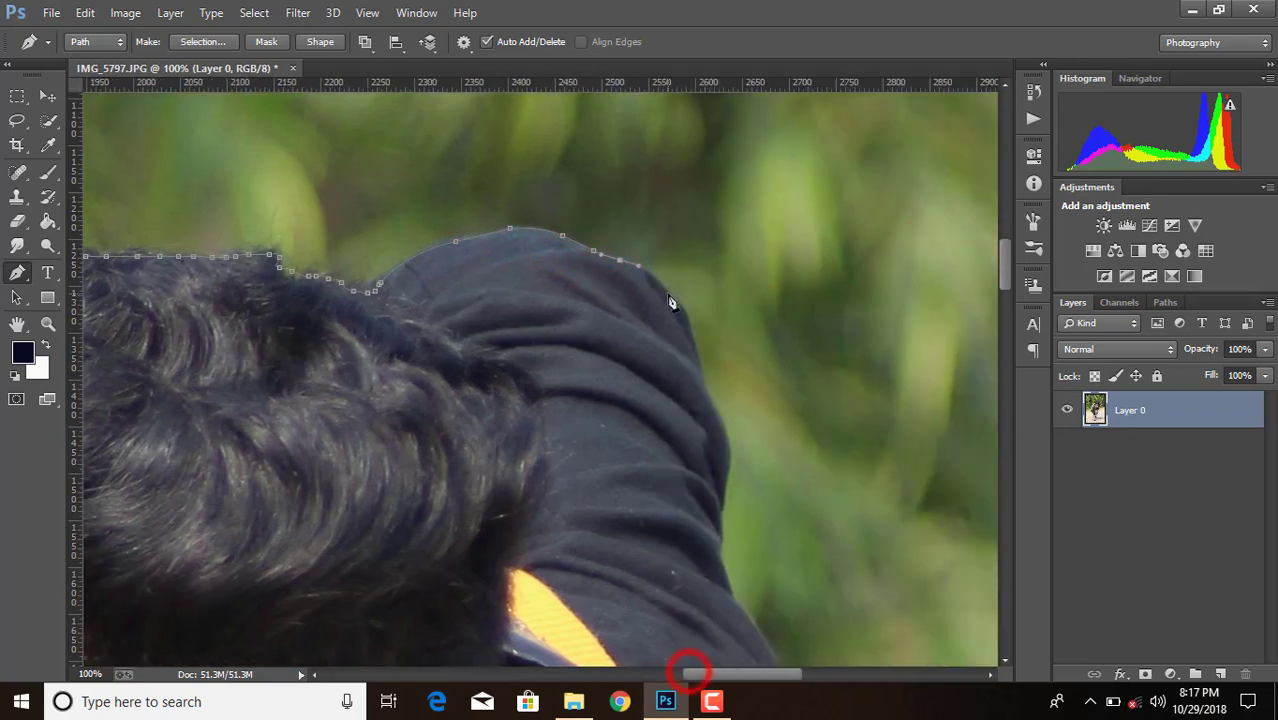
pyautogui.click(698, 354)
pyautogui.scroll(-2, 704, 400)
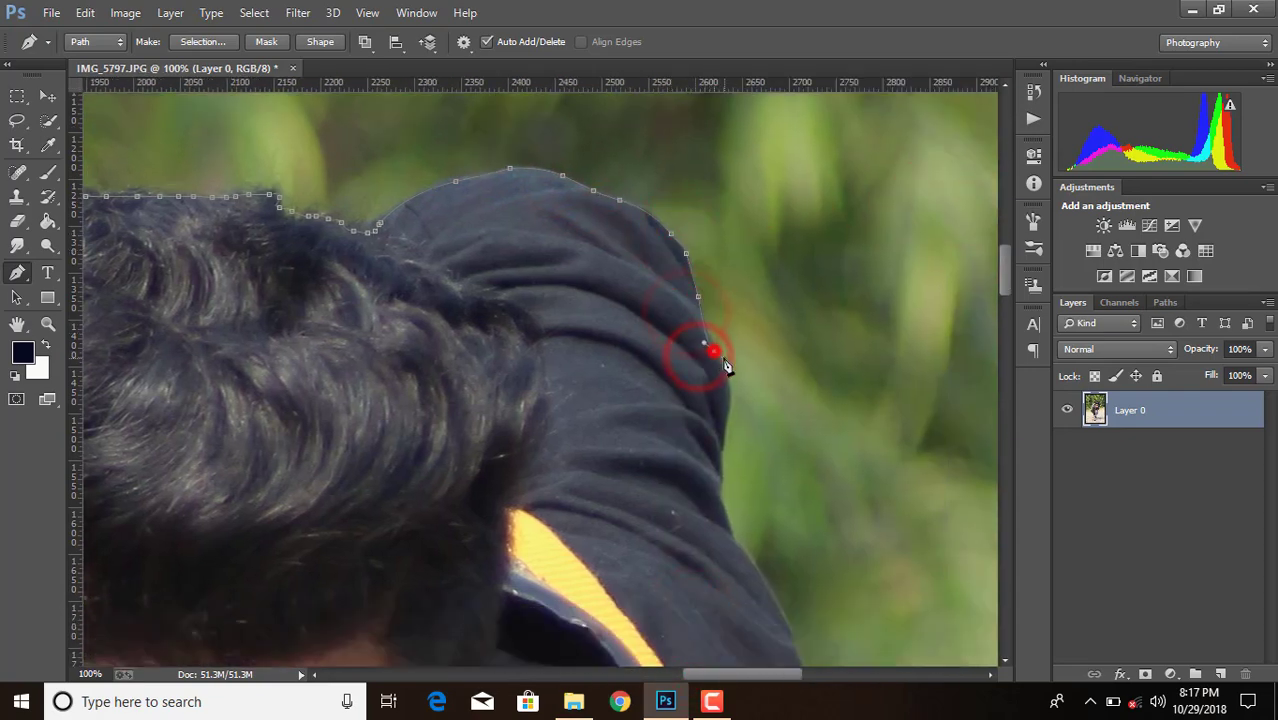
pyautogui.click(721, 470)
# - Continue the path down the bulging outer edge of the black fabric to the yellow ribbed trim
pyautogui.scroll(-5, 727, 400)
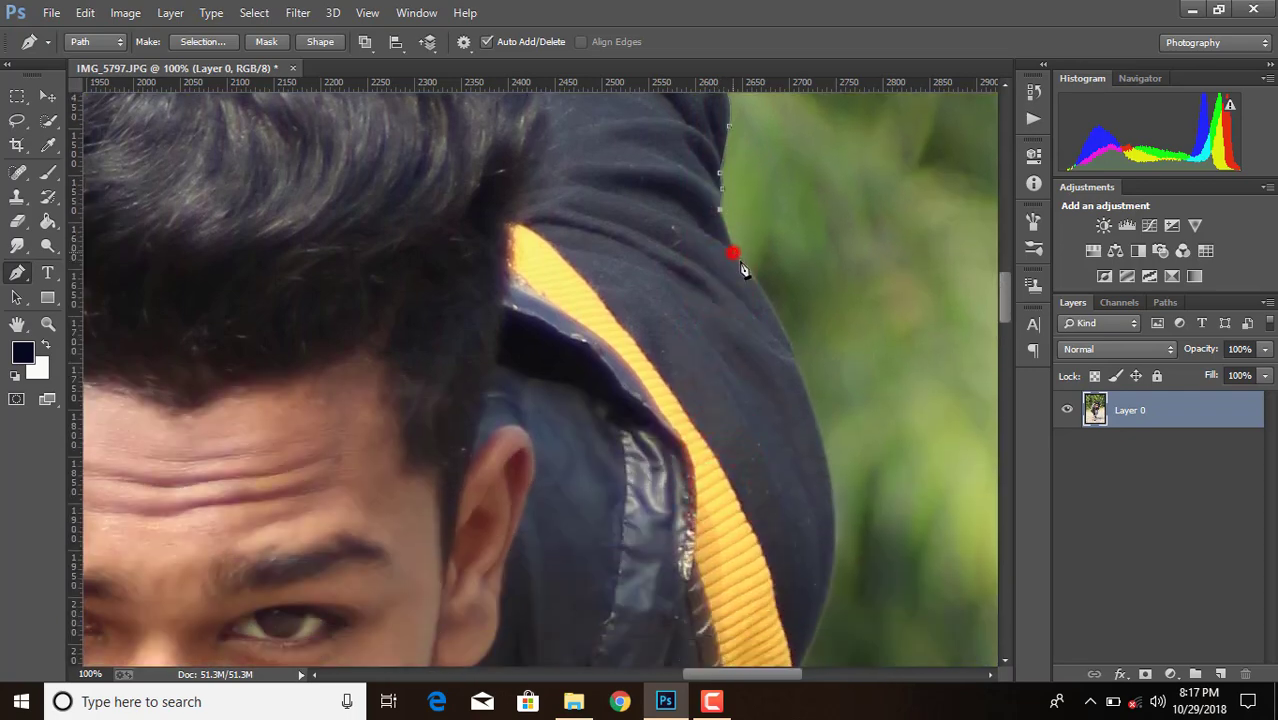
pyautogui.scroll(-2, 770, 255)
pyautogui.scroll(-2, 835, 290)
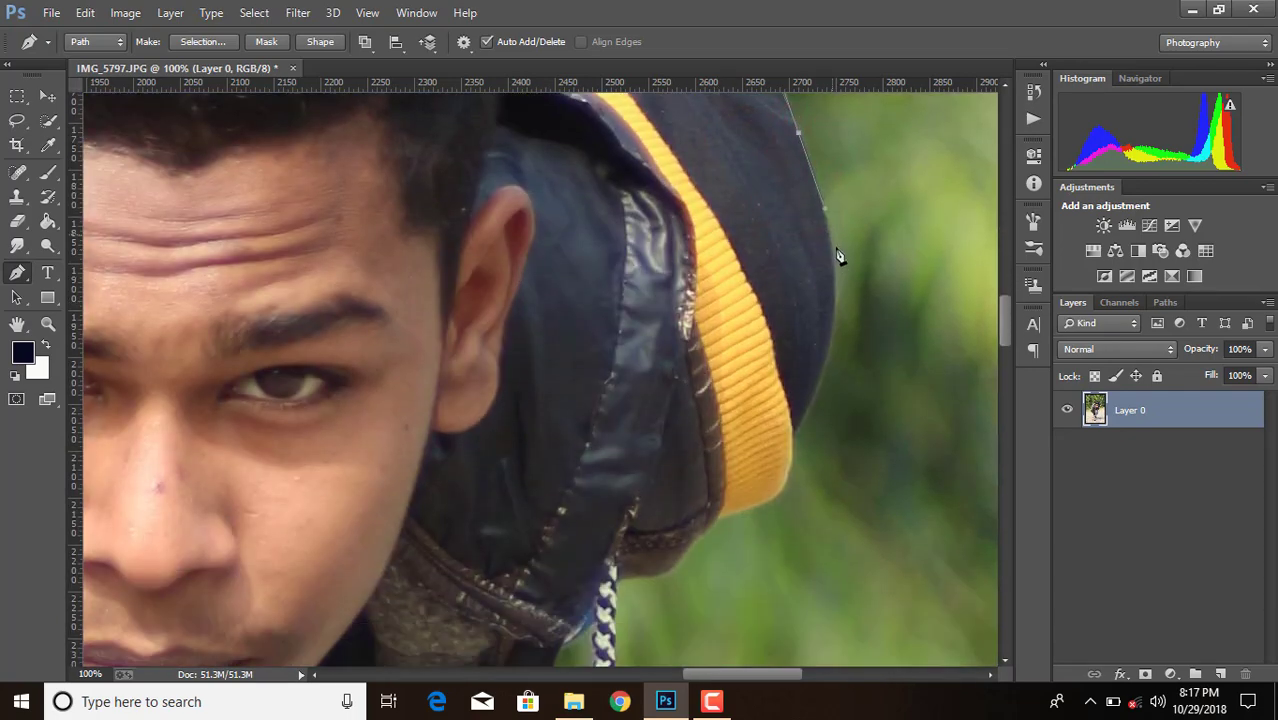
pyautogui.click(823, 216)
pyautogui.scroll(-1, 828, 225)
pyautogui.moveTo(814, 324); pyautogui.dragTo(816, 314)
pyautogui.click(794, 363)
# - Trace around the yellow trim and the jacket's underside to the drawstring, and step back the anchor point placed along the cord
pyautogui.scroll(-3, 780, 250)
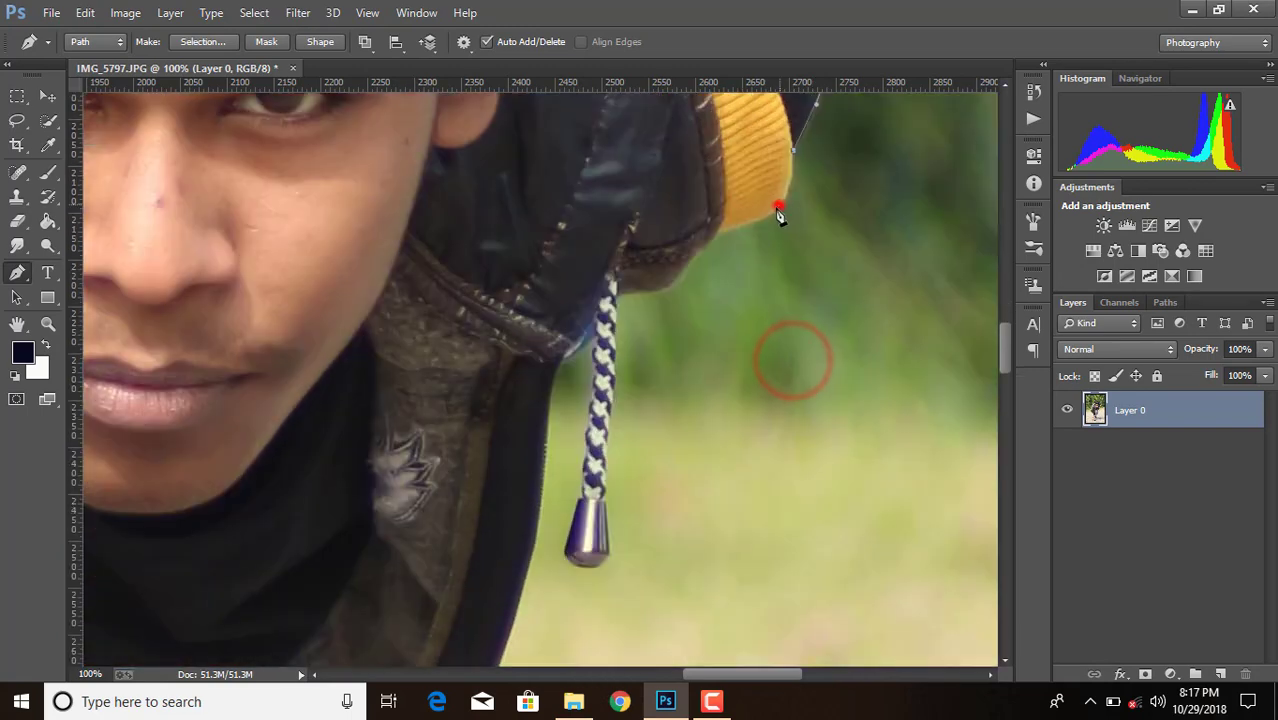
pyautogui.click(649, 292)
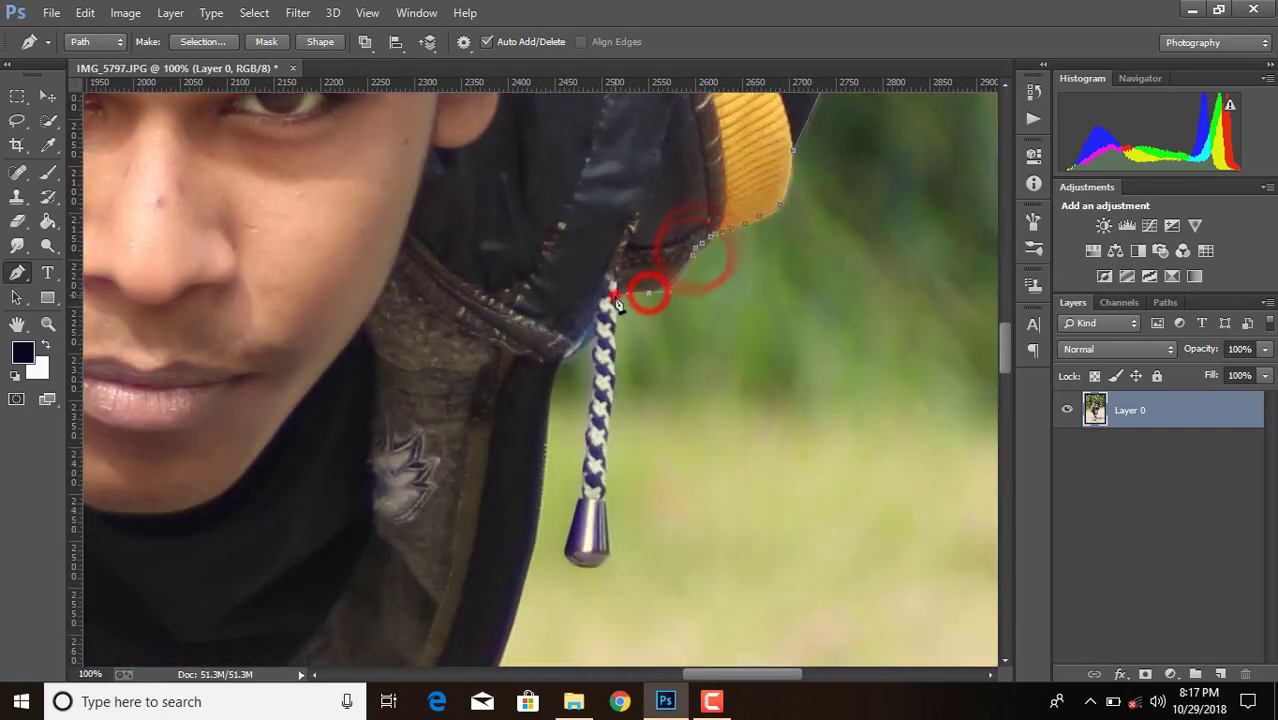
pyautogui.click(613, 290)
pyautogui.click(600, 440)
pyautogui.click(85, 12)
pyautogui.click(145, 41)
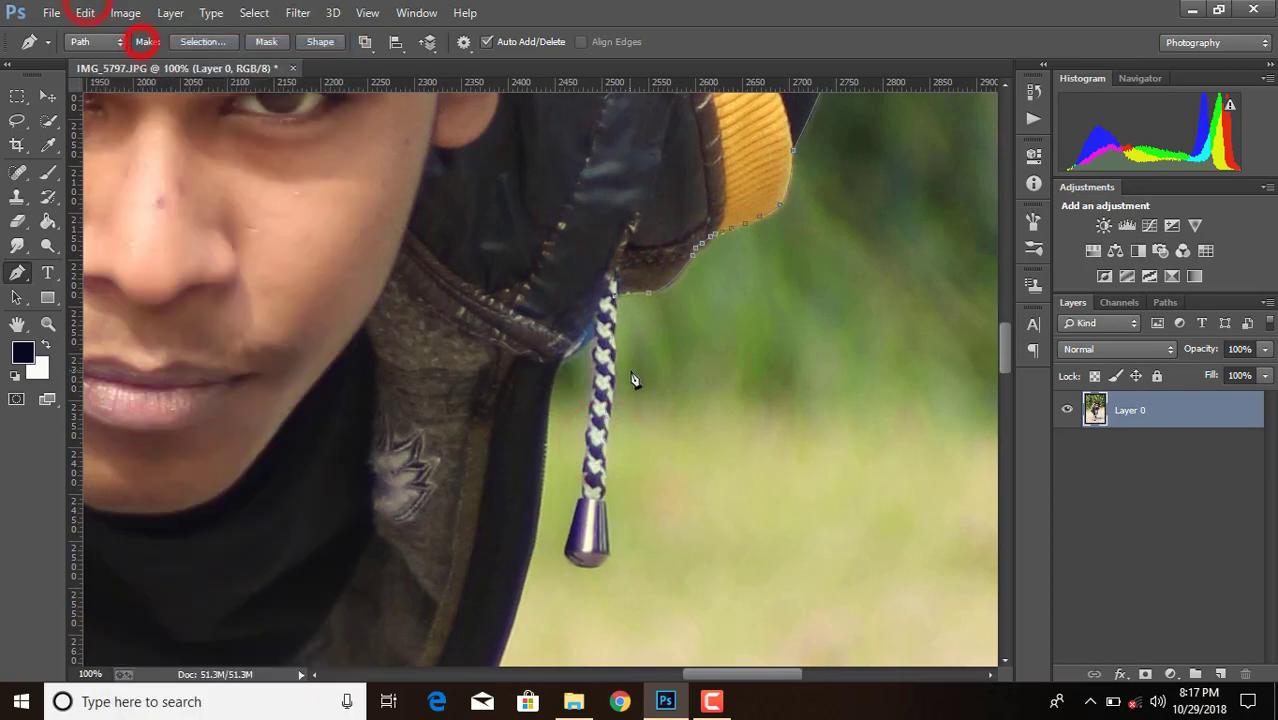
# - Trace the path down the drawstring, around its metal tip and back up the cord's inner side to the jacket
pyautogui.click(597, 491)
pyautogui.click(600, 552)
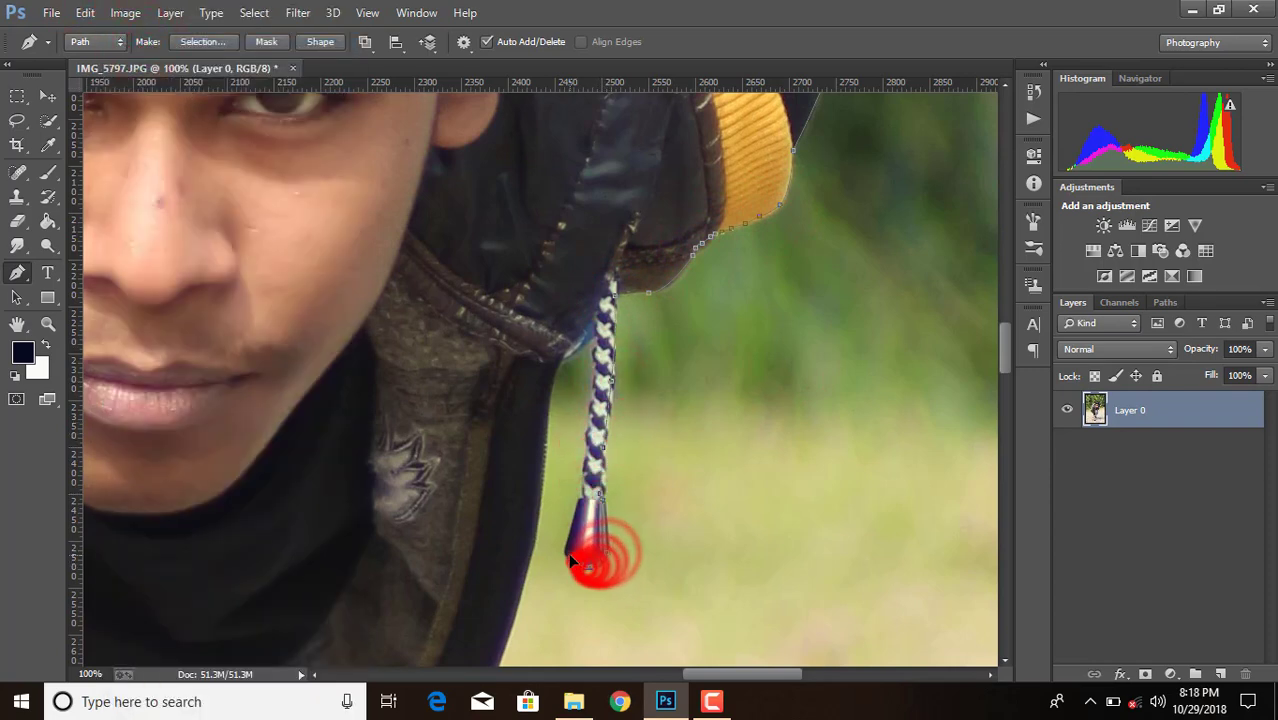
pyautogui.click(588, 566)
pyautogui.click(595, 506)
pyautogui.click(590, 423)
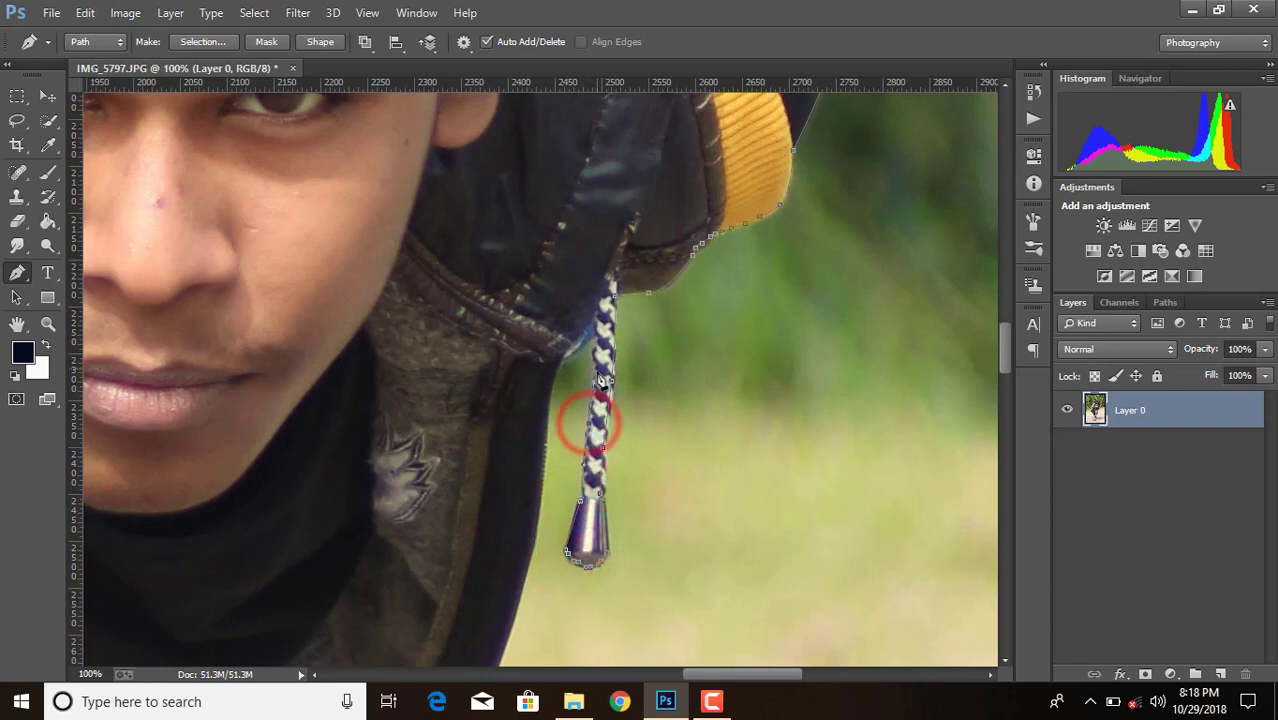
# - Continue the path down the jacket's dark front edge and around the small denim piece at its lower end
pyautogui.scroll(-4, 558, 372)
pyautogui.click(543, 298)
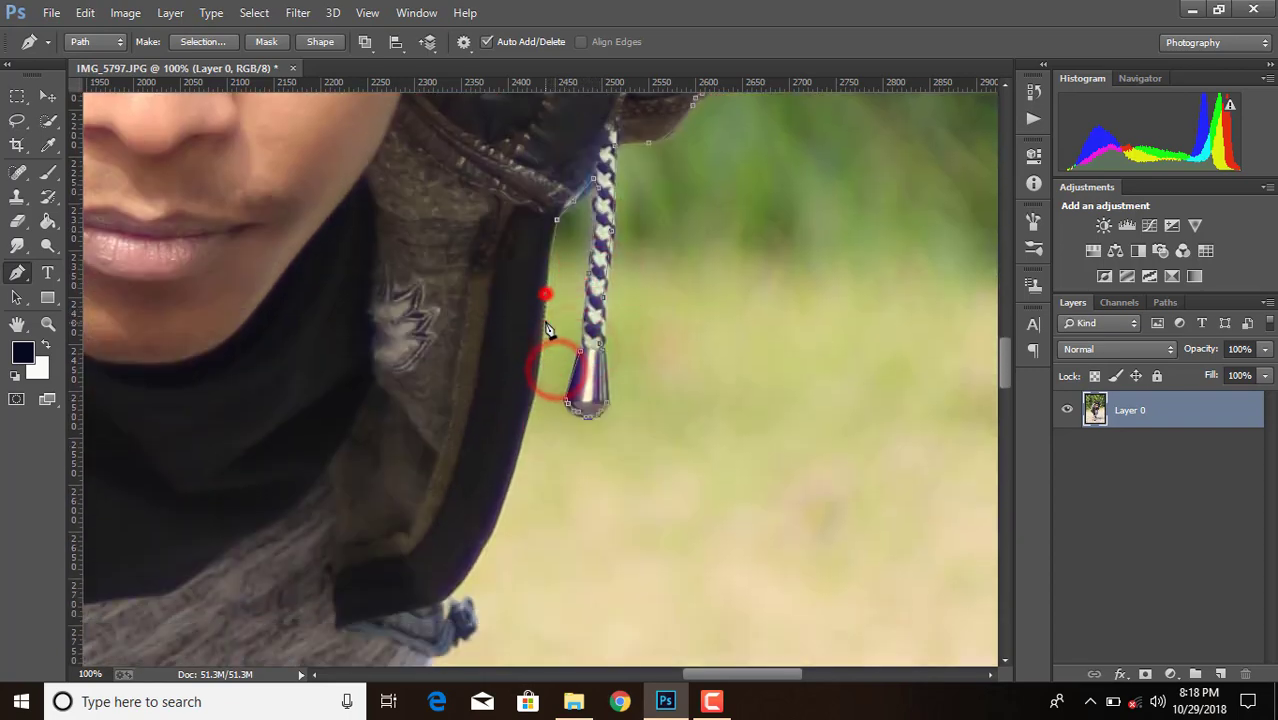
pyautogui.scroll(-2, 540, 340)
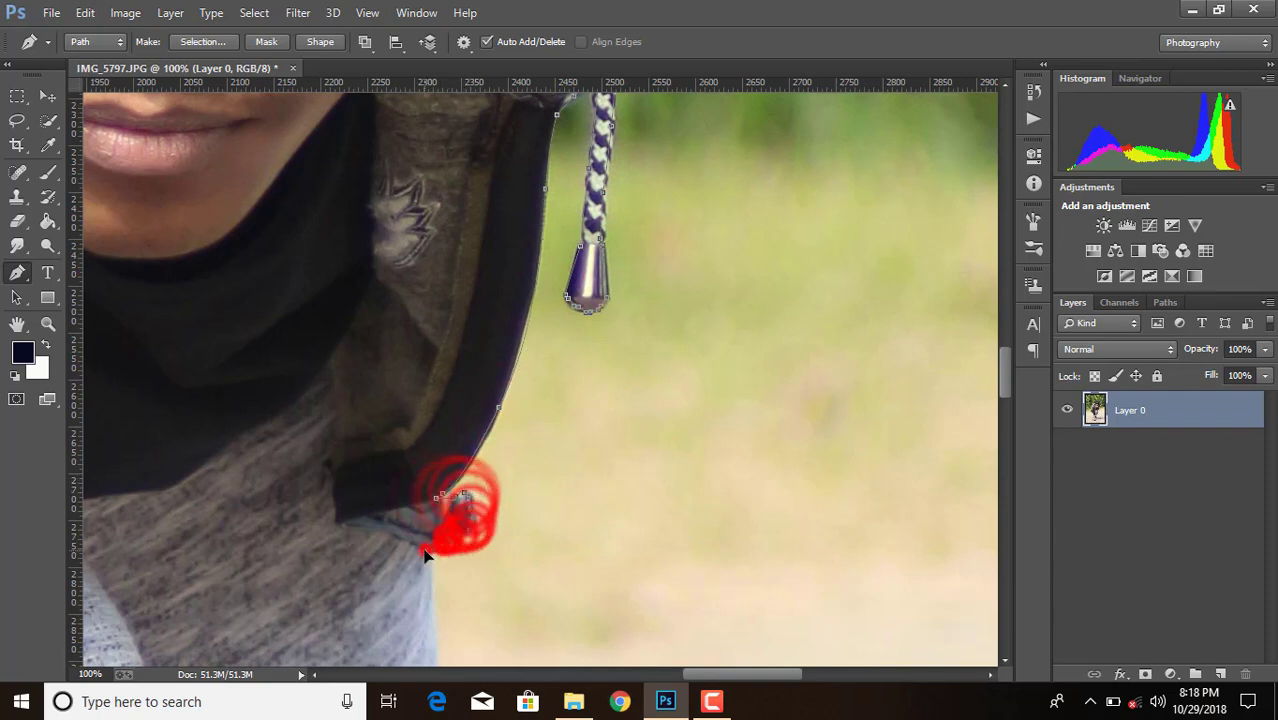
# - Trace the outer edge of the grey trouser leg with curved anchor points down to where the knee begins to bend inward
pyautogui.scroll(-8, 430, 545)
pyautogui.moveTo(436, 333); pyautogui.dragTo(438, 382)
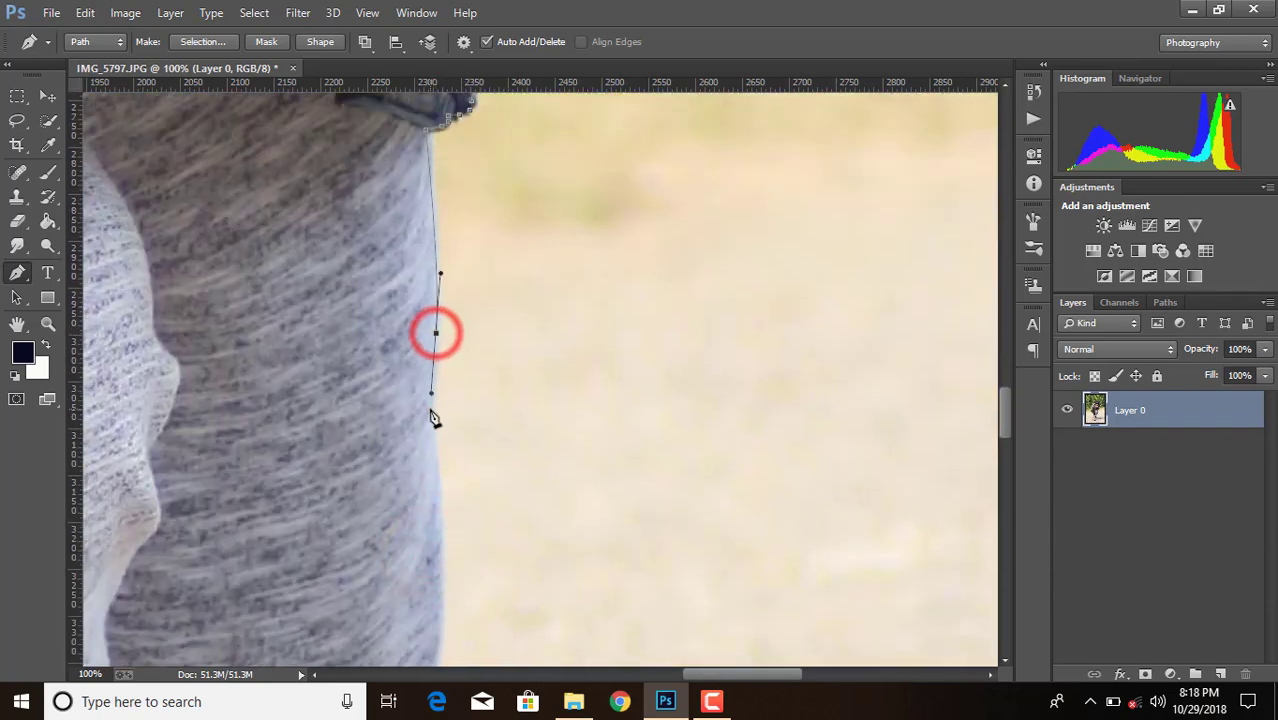
pyautogui.scroll(-4, 433, 418)
pyautogui.moveTo(442, 297); pyautogui.dragTo(435, 373)
pyautogui.click(434, 375)
pyautogui.scroll(-5, 440, 325)
pyautogui.moveTo(428, 235); pyautogui.dragTo(425, 283)
pyautogui.click(425, 284)
pyautogui.scroll(-1, 420, 302)
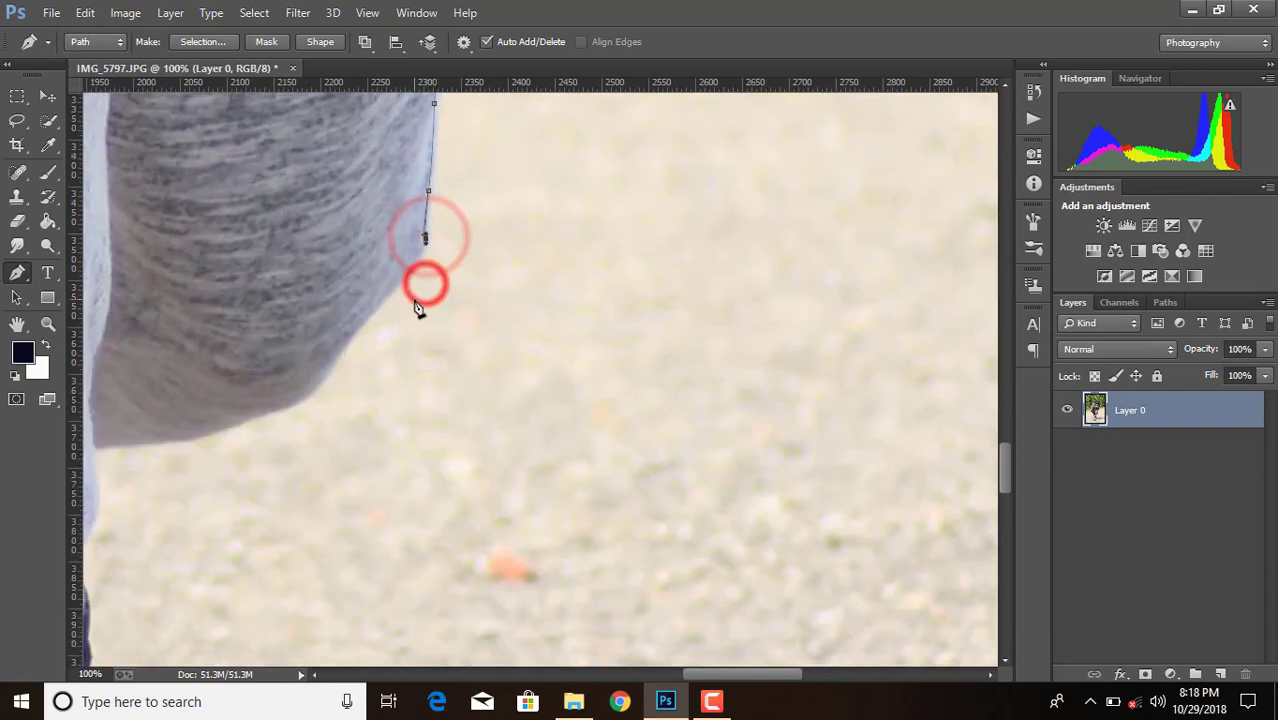
pyautogui.click(373, 310)
pyautogui.click(84, 9)
pyautogui.click(148, 48)
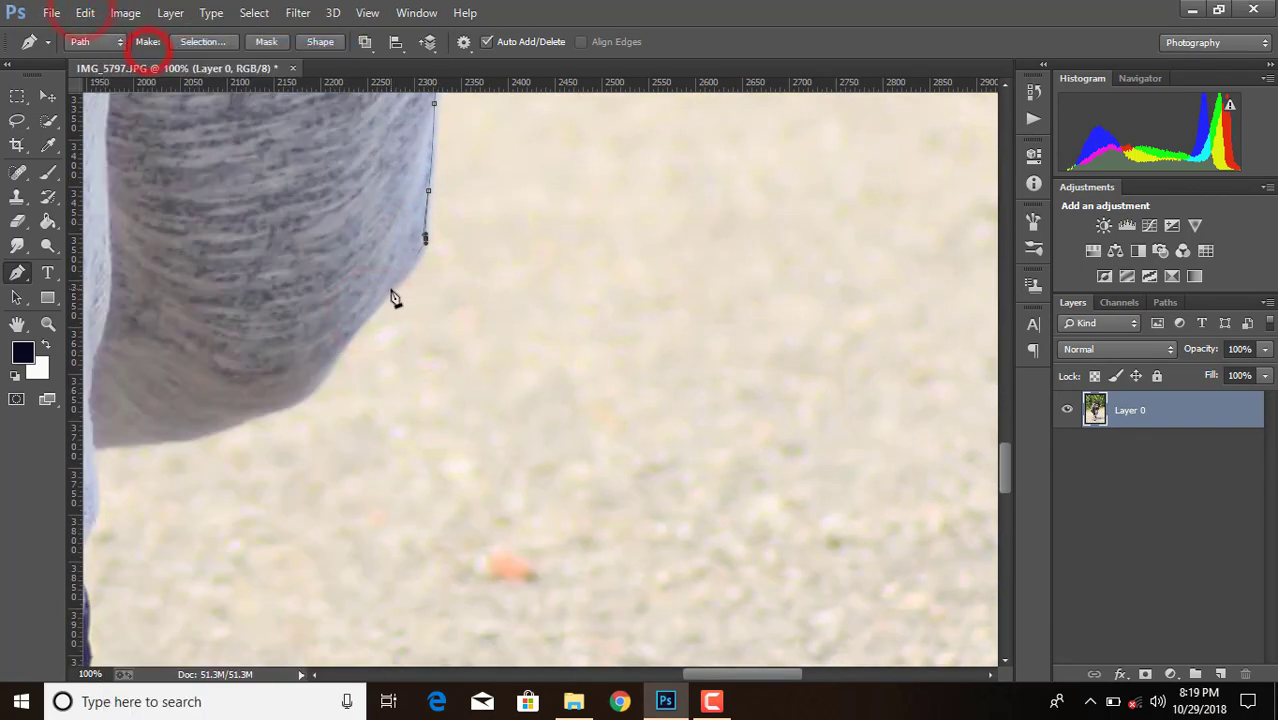
# - Trace the underside of the bent grey knee with curved segments until the path meets the shin
pyautogui.moveTo(386, 316); pyautogui.dragTo(370, 320)
pyautogui.click(351, 334)
pyautogui.click(338, 355)
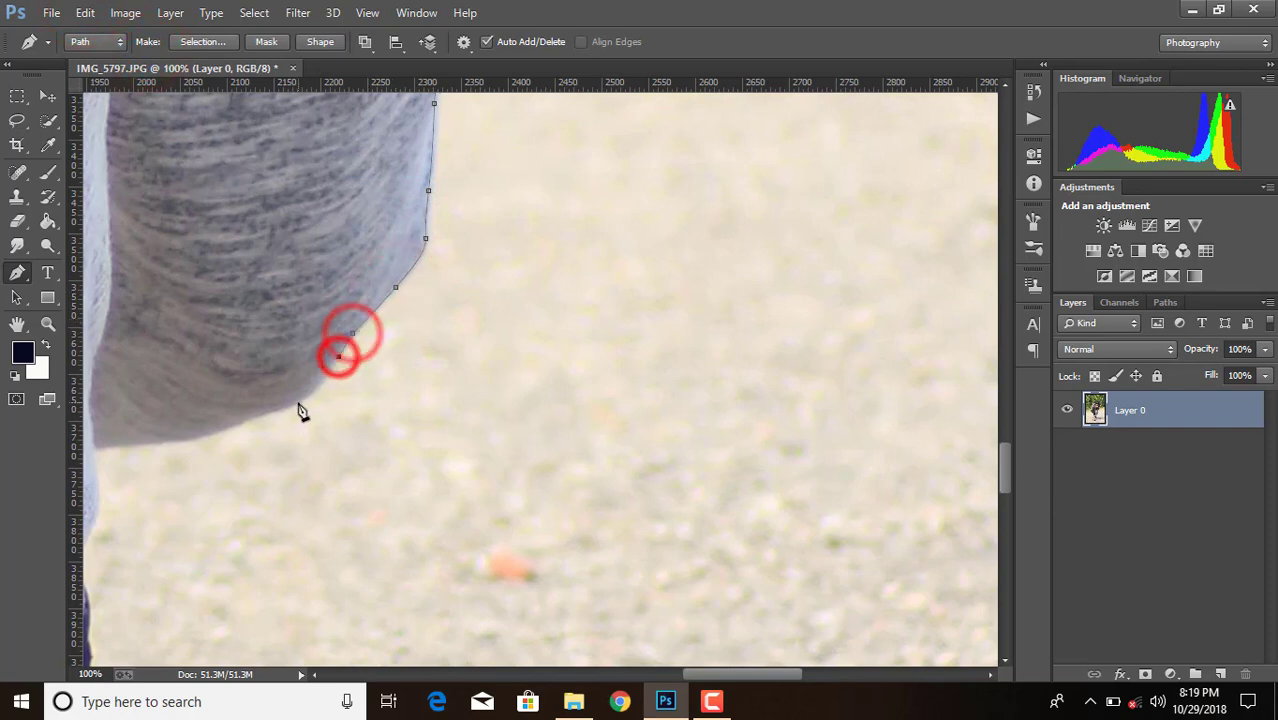
pyautogui.moveTo(295, 404); pyautogui.dragTo(267, 423)
pyautogui.moveTo(185, 440); pyautogui.dragTo(148, 444)
pyautogui.click(94, 448)
# - Continue the path down the outer edge of the grey lower trouser leg to the black fabric at the ankle
pyautogui.moveTo(729, 676); pyautogui.dragTo(638, 668)
pyautogui.scroll(-5, 788, 222)
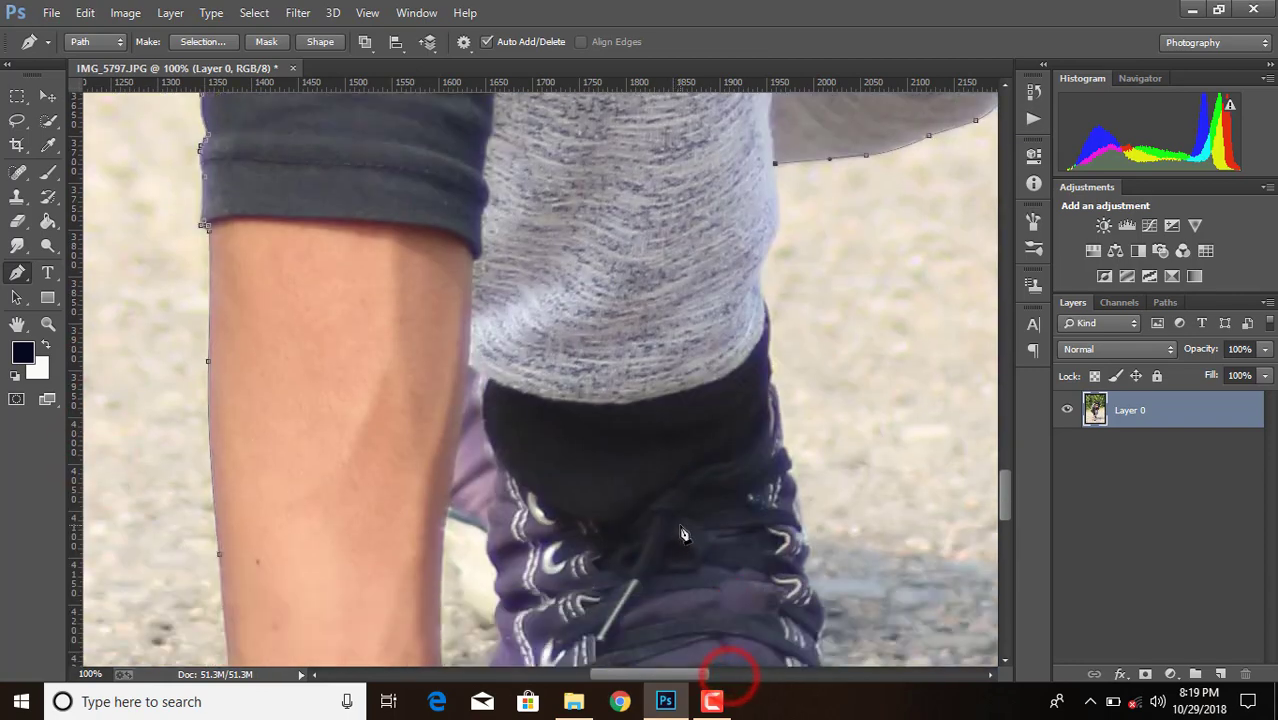
pyautogui.click(759, 250)
pyautogui.click(757, 267)
pyautogui.click(761, 282)
pyautogui.click(768, 297)
# - Trace the path down the ankle and the upper collar of the purple shoe
pyautogui.scroll(-2, 772, 308)
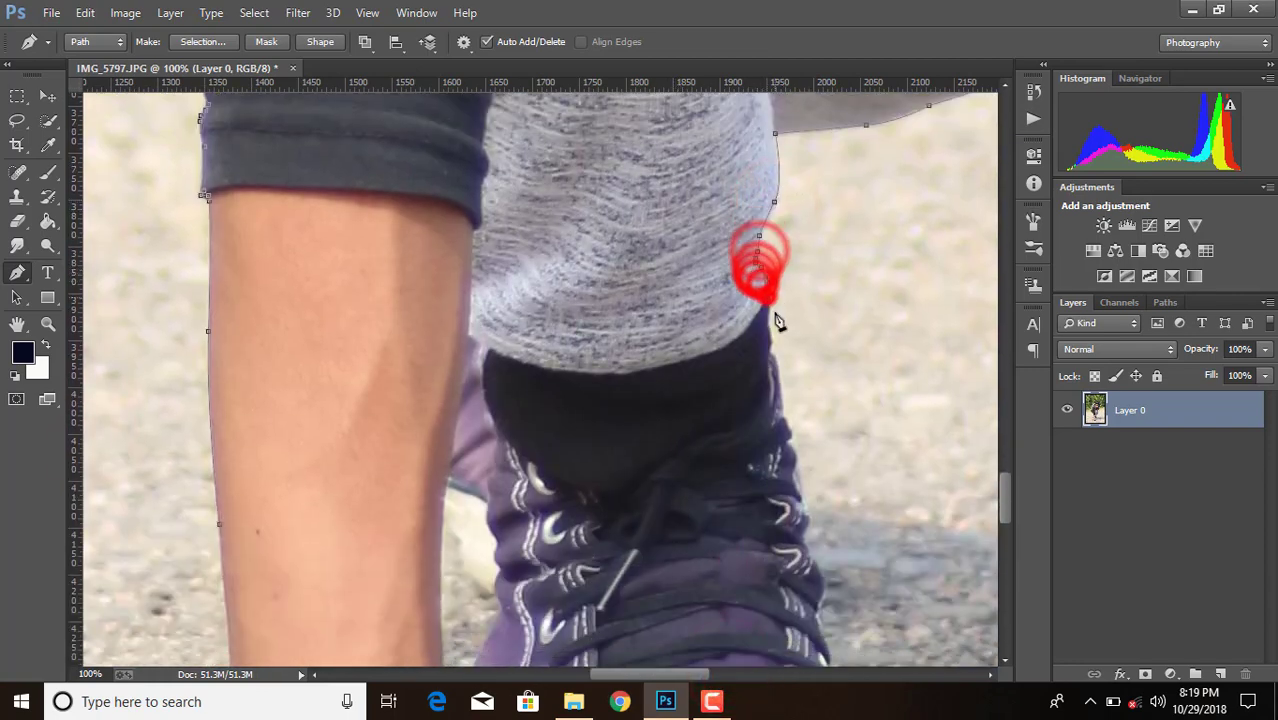
pyautogui.click(766, 277)
pyautogui.click(773, 299)
pyautogui.click(768, 310)
pyautogui.click(766, 308)
pyautogui.click(779, 336)
# - Follow the outer side of the purple shoe along the lace edges with closely spaced anchor points
pyautogui.scroll(-2, 797, 352)
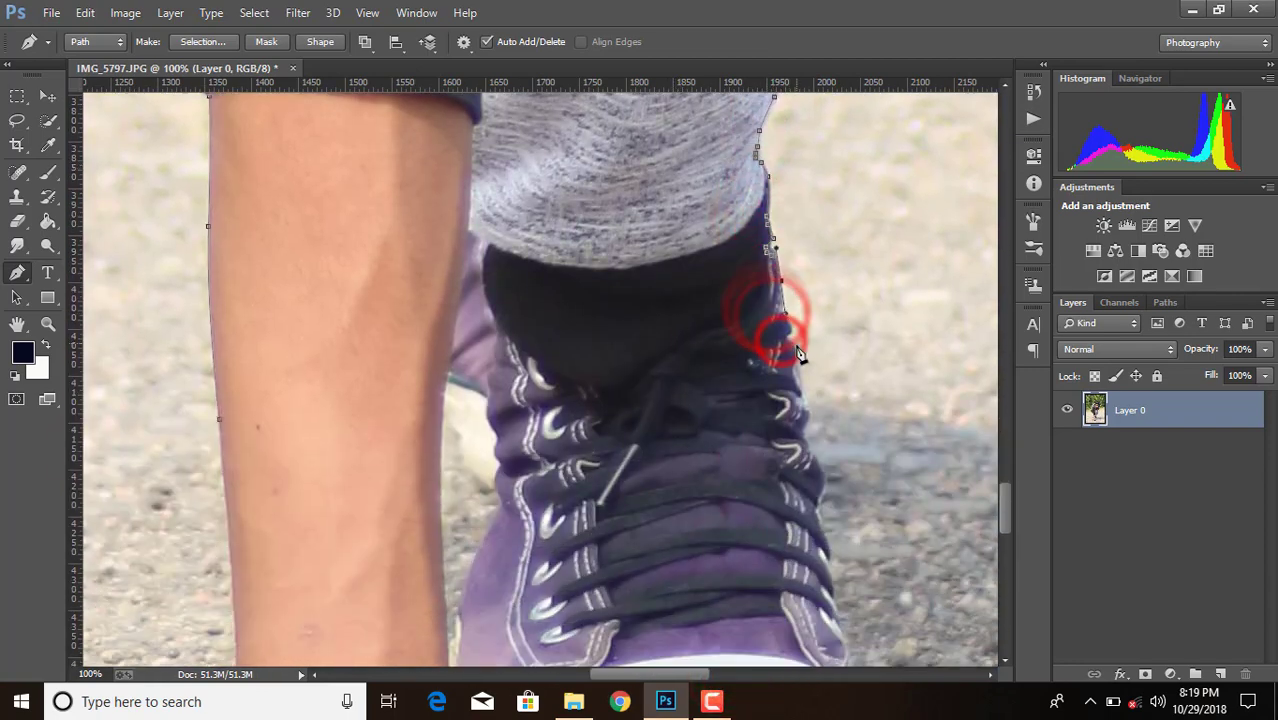
pyautogui.click(796, 383)
pyautogui.click(804, 400)
pyautogui.click(806, 415)
pyautogui.click(803, 430)
pyautogui.click(815, 453)
pyautogui.click(823, 474)
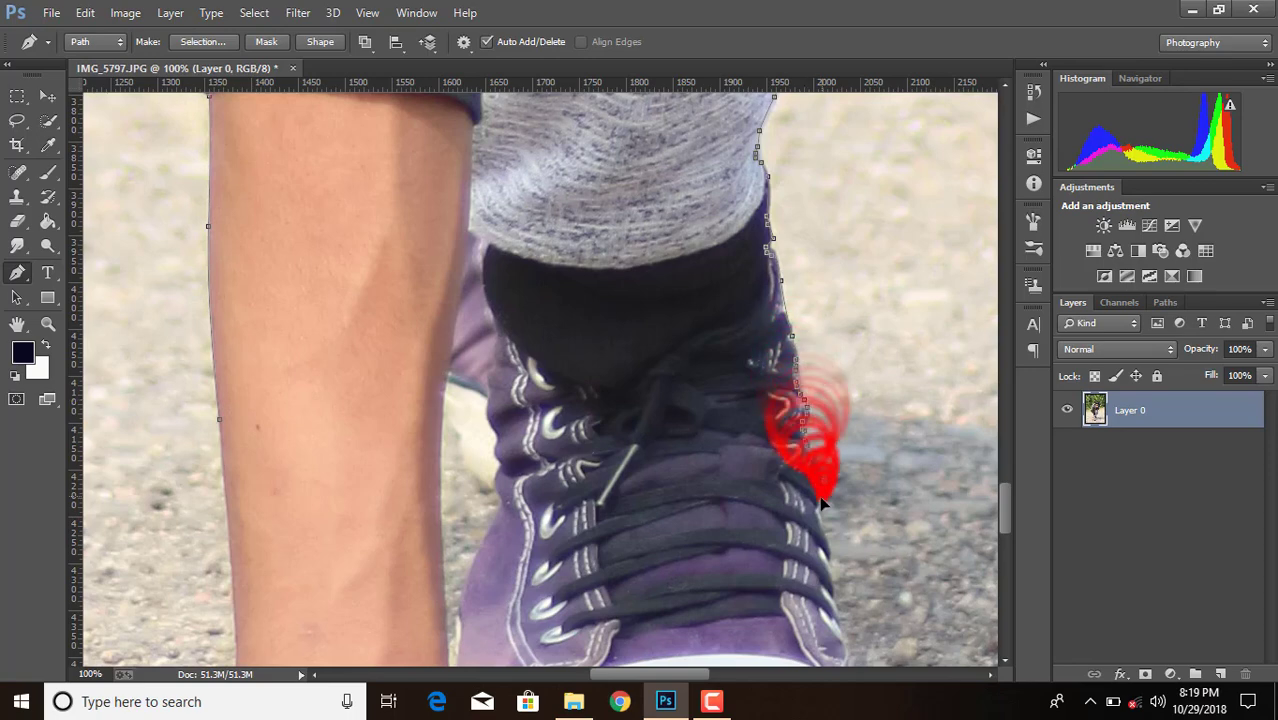
pyautogui.click(822, 515)
# - Trace the rest of the shoe's outer side, around the white toe cap and along the bottom of the sole
pyautogui.scroll(-1, 818, 516)
pyautogui.scroll(-6, 820, 515)
pyautogui.hotkey('ctrl', '-')
pyautogui.scroll(-2, 590, 272)
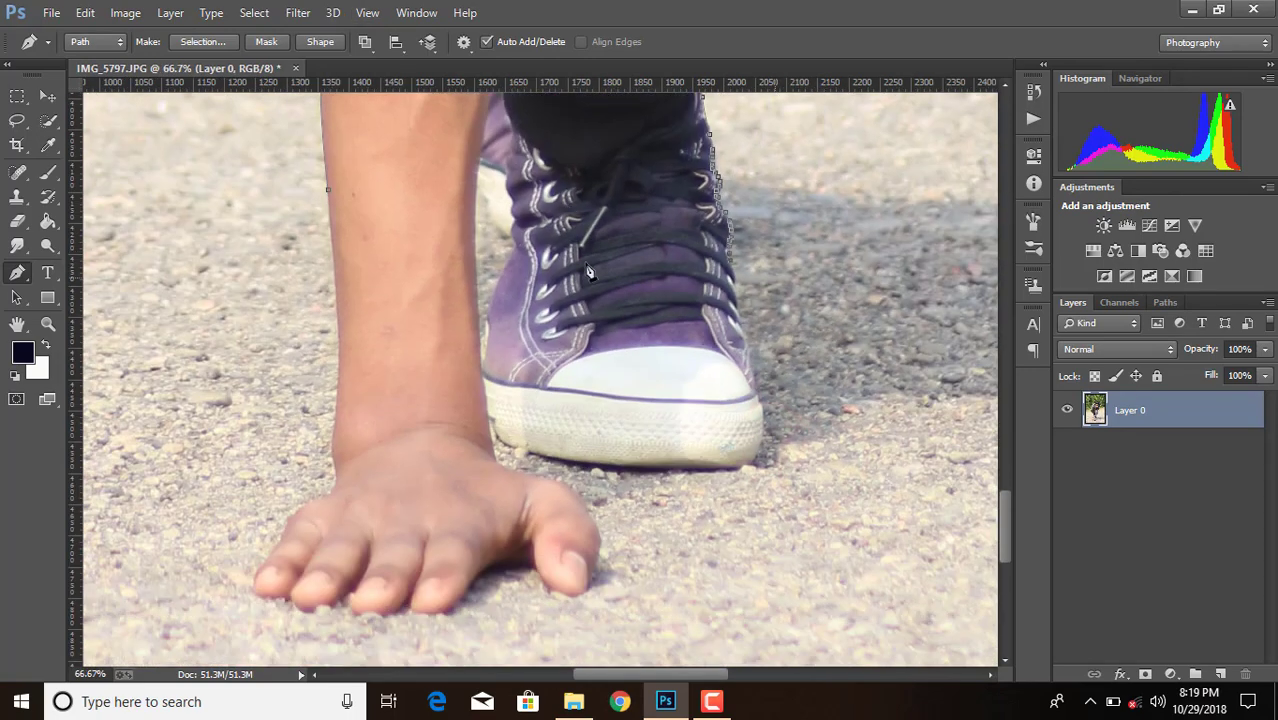
pyautogui.click(741, 329)
pyautogui.click(749, 355)
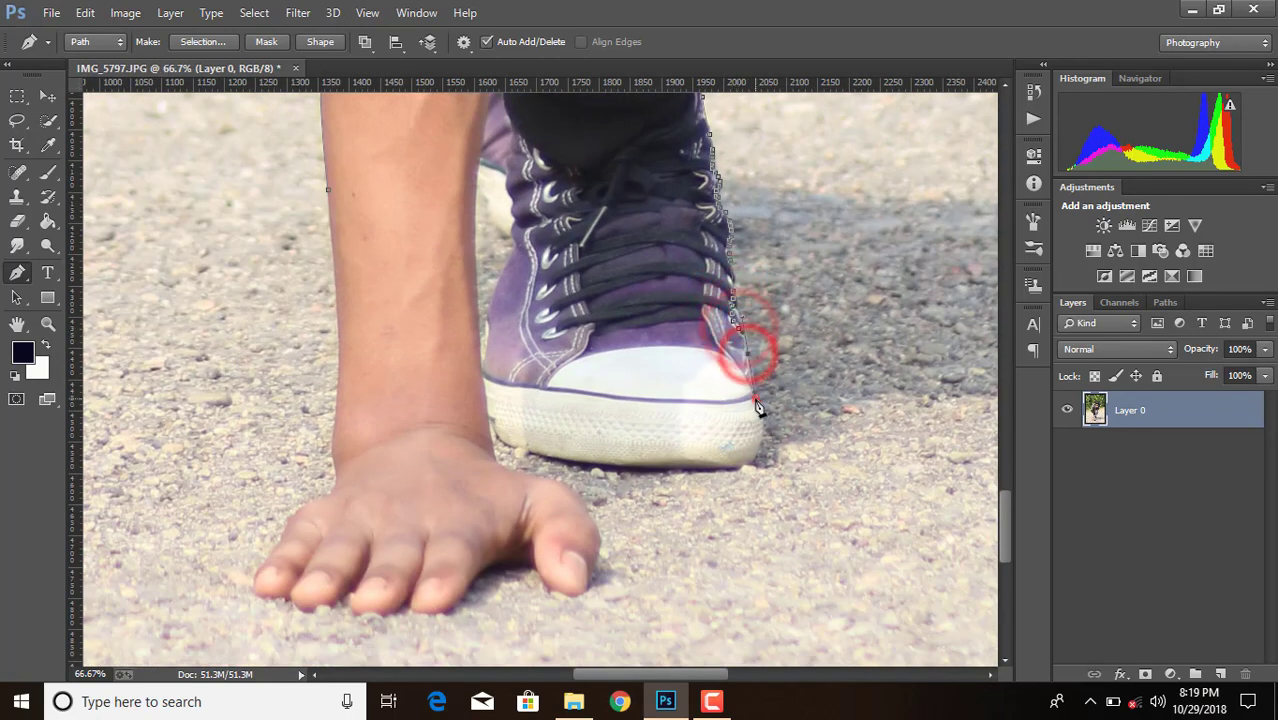
pyautogui.click(757, 401)
pyautogui.click(758, 447)
pyautogui.click(747, 463)
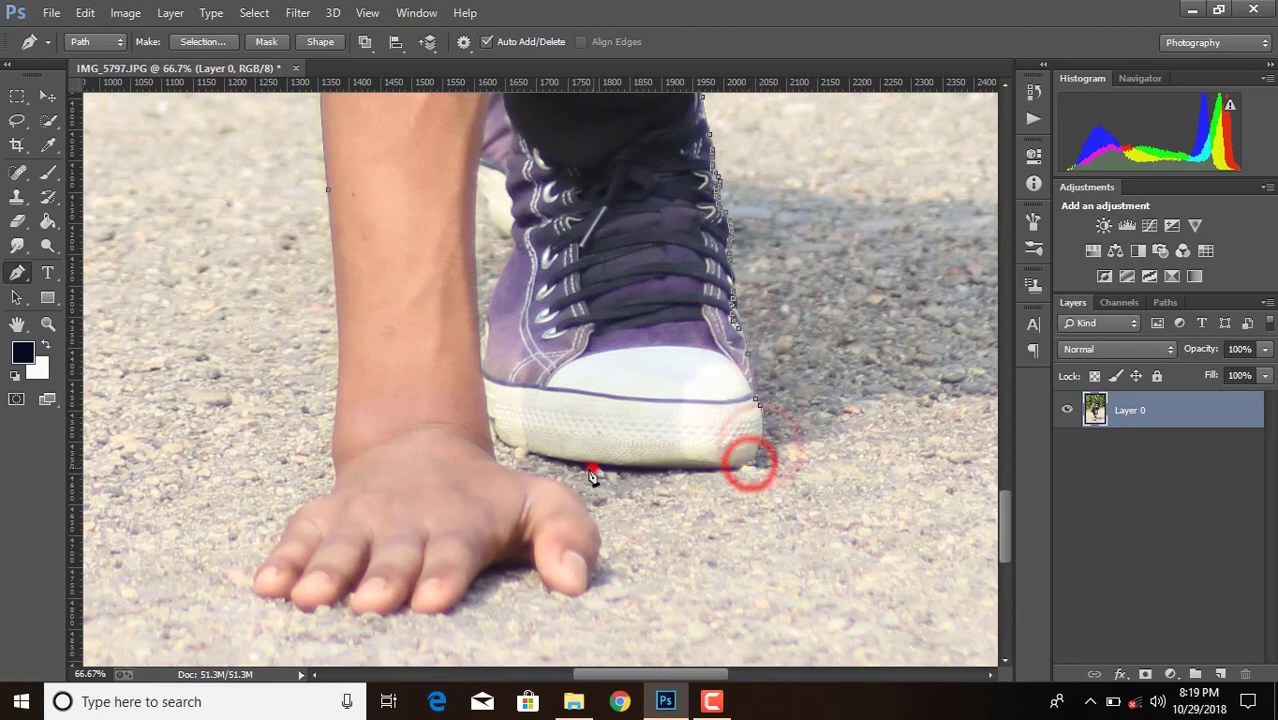
pyautogui.click(591, 466)
# - Trace the shoe's inner side upward and along the pale rear sole to the forearm
pyautogui.click(485, 366)
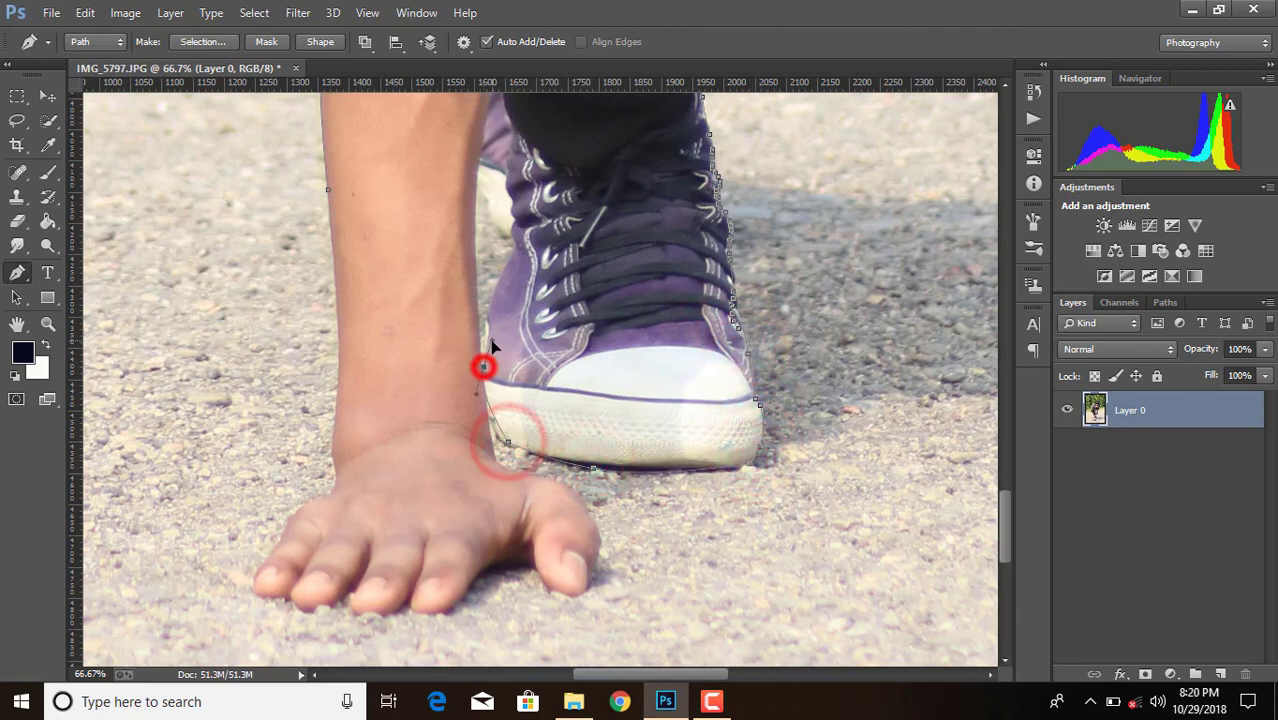
pyautogui.click(498, 282)
pyautogui.click(513, 251)
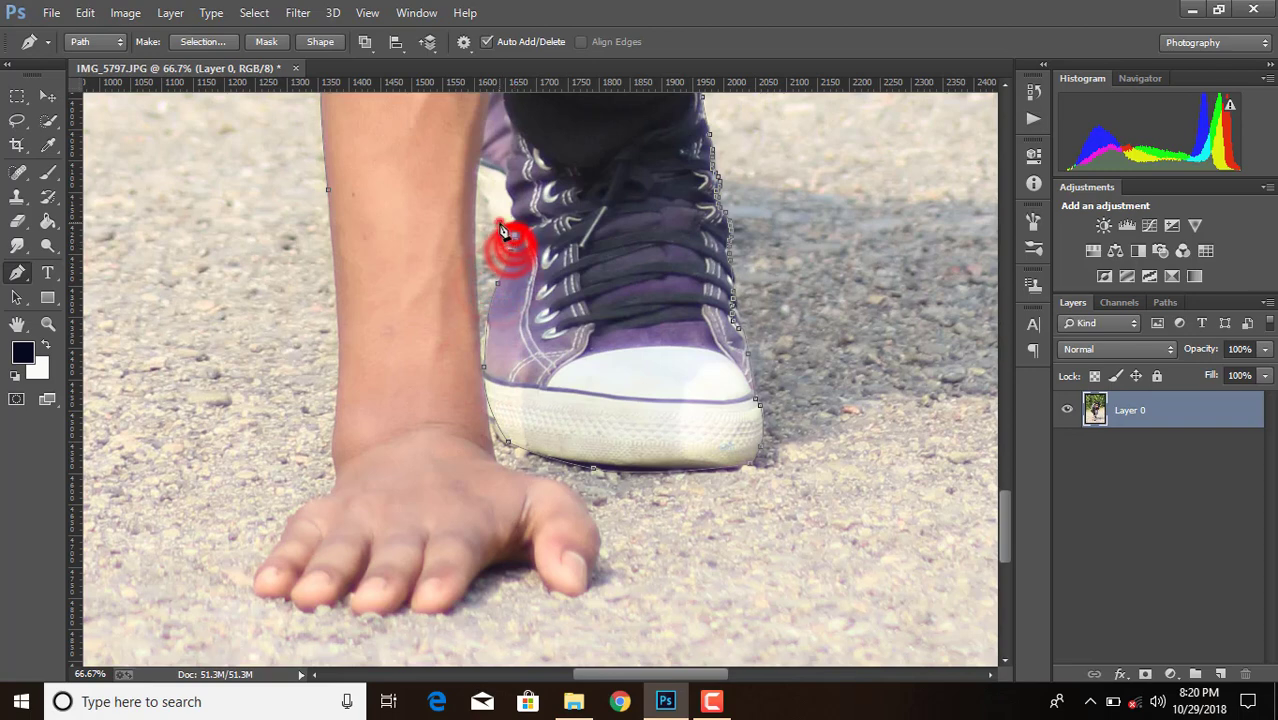
pyautogui.click(478, 181)
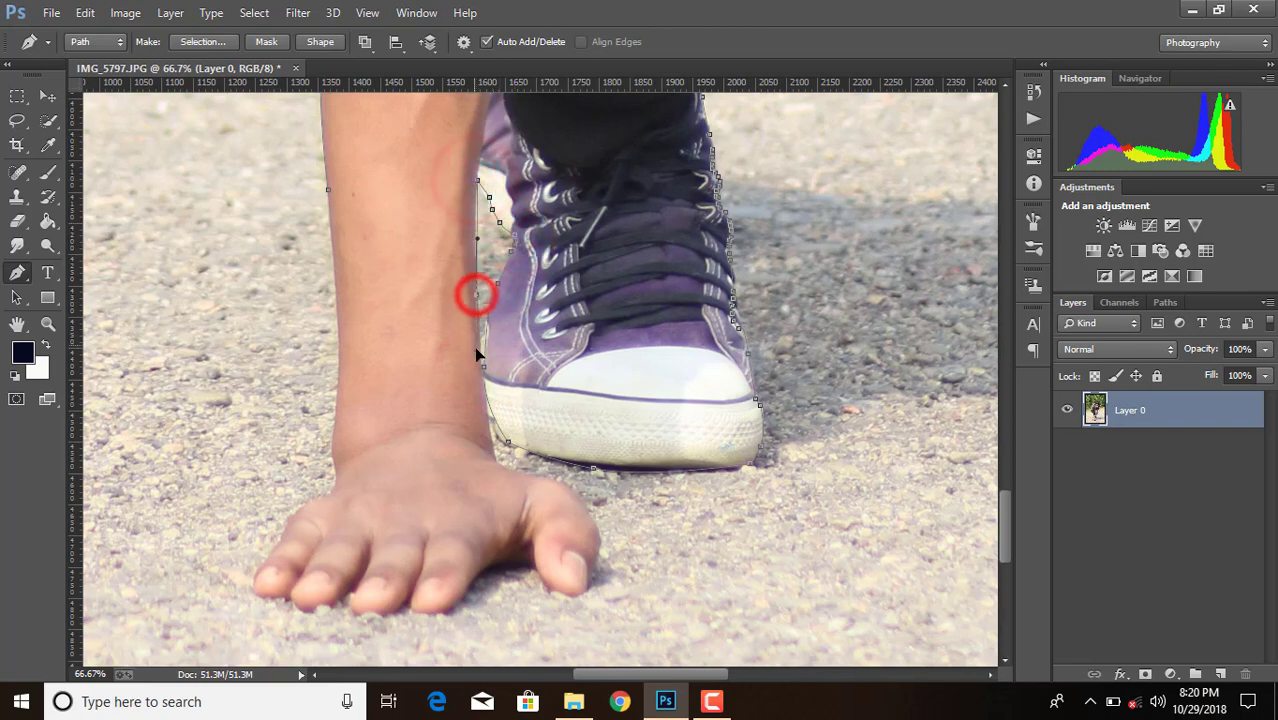
# - Trace the path from the wrist over the back of the hand and around the thumb to its inner side
pyautogui.moveTo(521, 474); pyautogui.dragTo(547, 481)
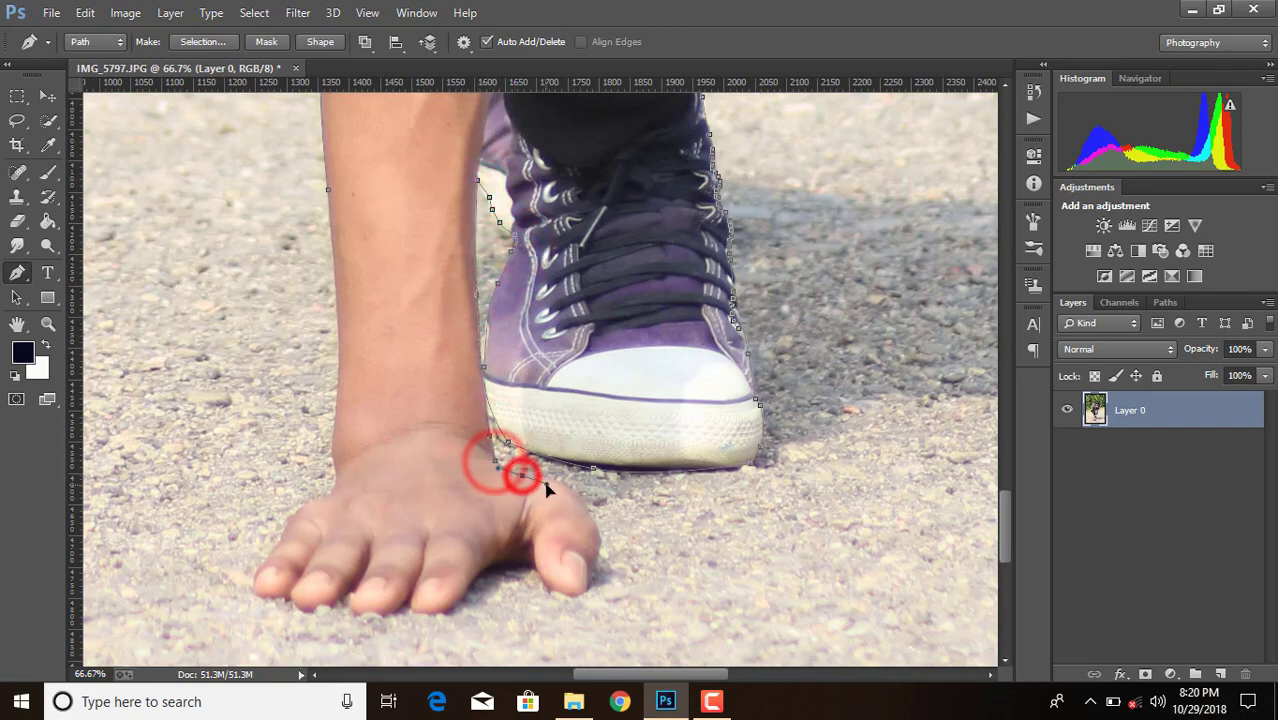
pyautogui.scroll(-3, 589, 515)
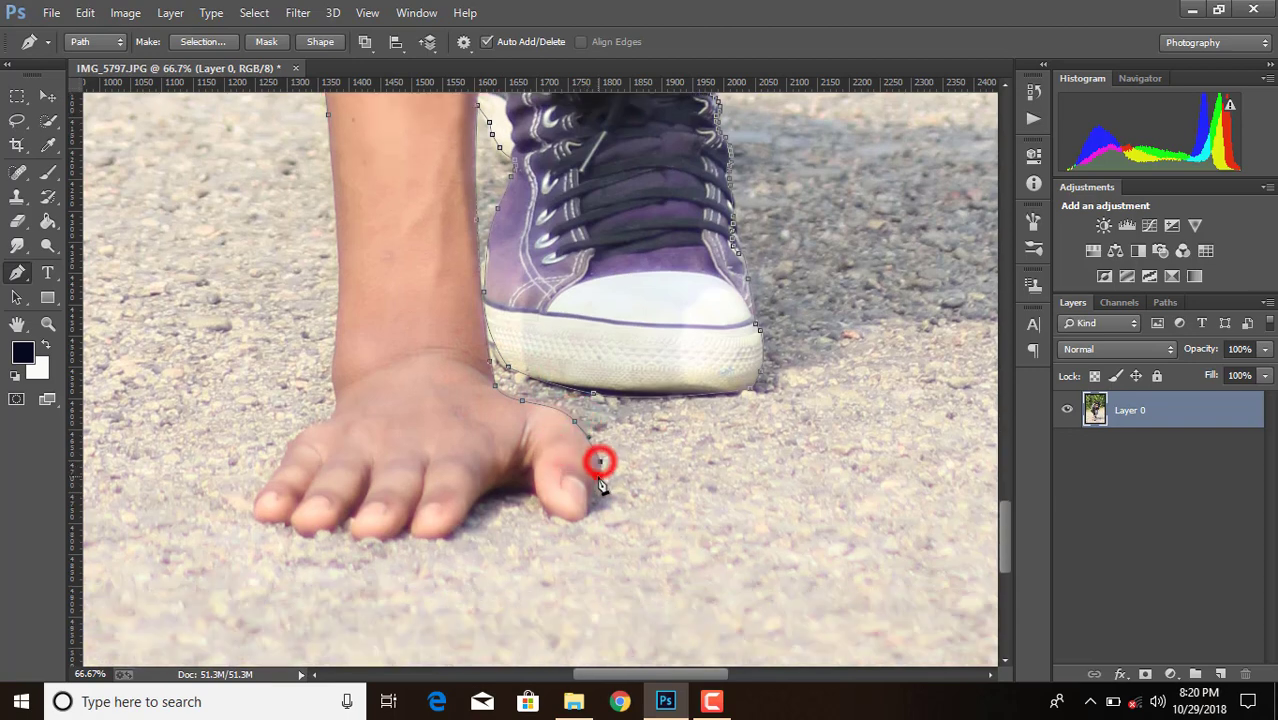
pyautogui.click(598, 476)
pyautogui.click(593, 491)
pyautogui.click(590, 508)
pyautogui.click(580, 520)
pyautogui.click(563, 524)
pyautogui.click(559, 517)
pyautogui.click(550, 505)
pyautogui.click(542, 493)
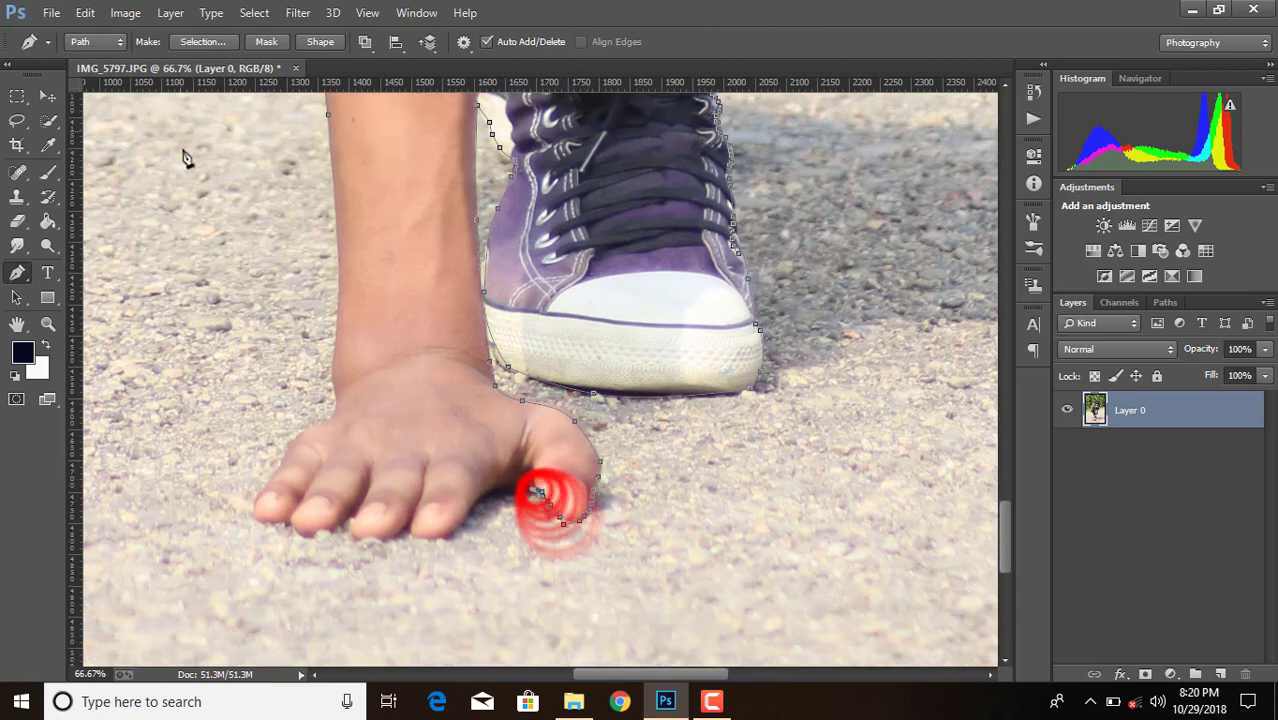
# - Trace the gap between the thumb and the palm, and continue around the index fingertip
pyautogui.click(527, 493)
pyautogui.click(501, 492)
pyautogui.click(489, 493)
pyautogui.click(476, 501)
pyautogui.click(461, 525)
pyautogui.click(442, 537)
pyautogui.click(432, 539)
pyautogui.click(424, 539)
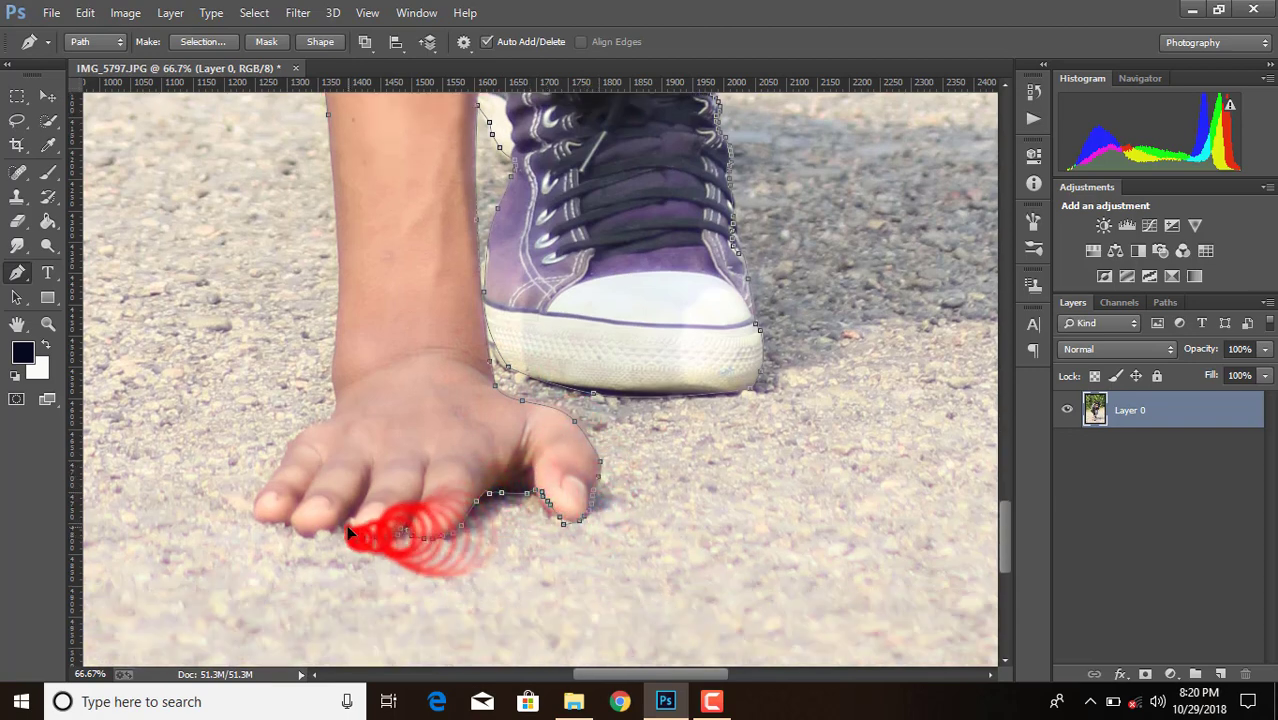
# - Trace around the remaining fingertips to the outer side of the little finger
pyautogui.click(375, 537)
pyautogui.click(349, 533)
pyautogui.click(318, 530)
pyautogui.click(303, 531)
pyautogui.click(287, 521)
pyautogui.click(256, 512)
pyautogui.click(268, 482)
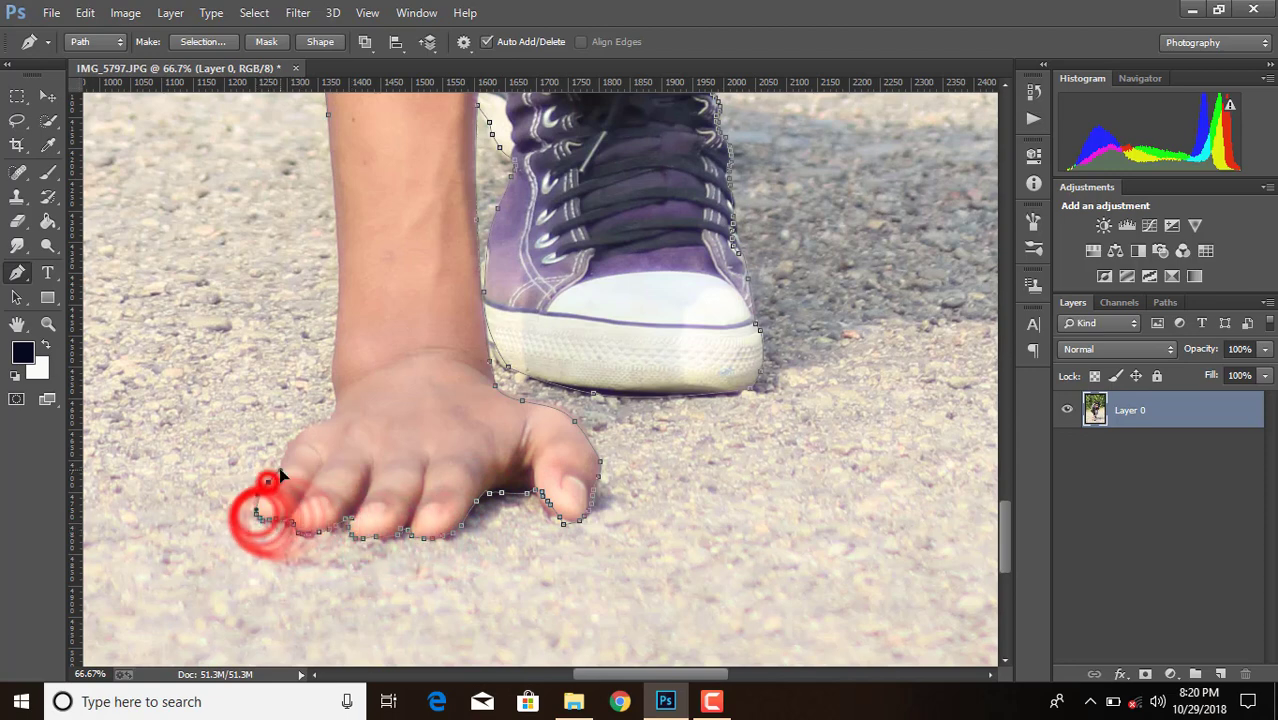
# - Trace the outer edge of the hand, wrist and forearm, and close the path at its starting side on the arm
pyautogui.click(286, 450)
pyautogui.click(311, 426)
pyautogui.click(336, 410)
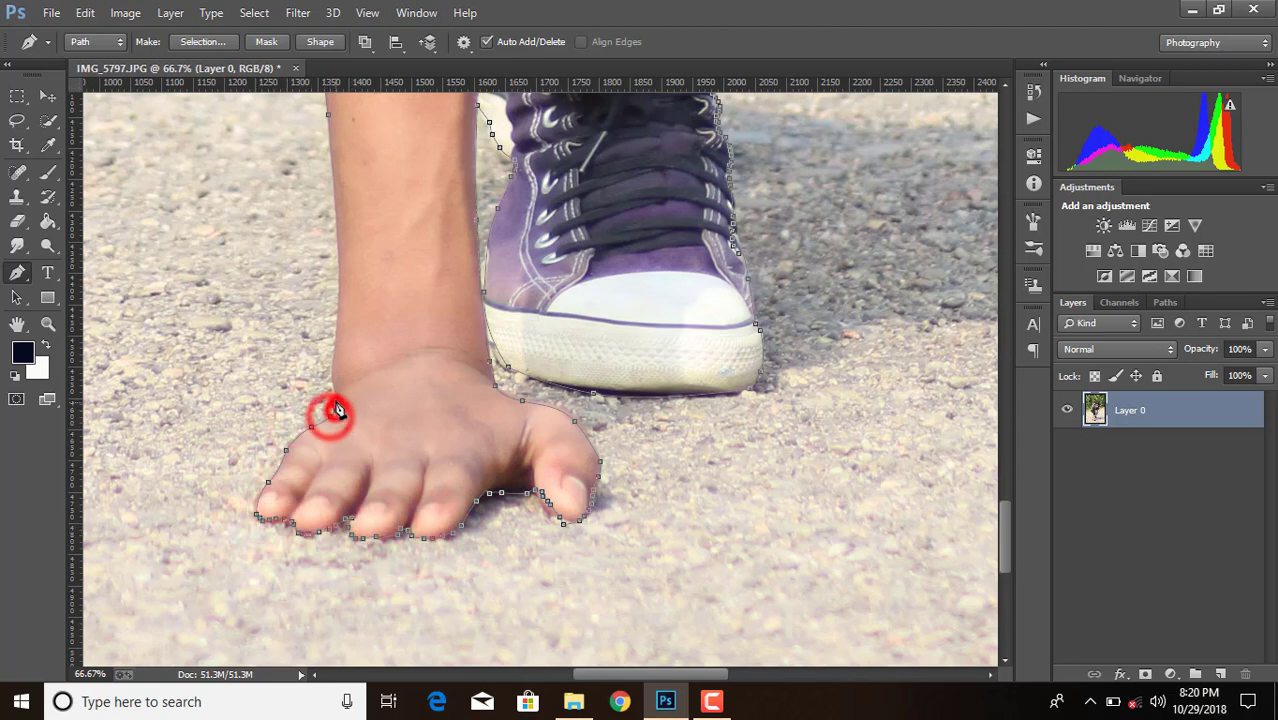
pyautogui.click(335, 398)
pyautogui.click(335, 350)
pyautogui.click(340, 316)
pyautogui.click(340, 263)
pyautogui.click(335, 207)
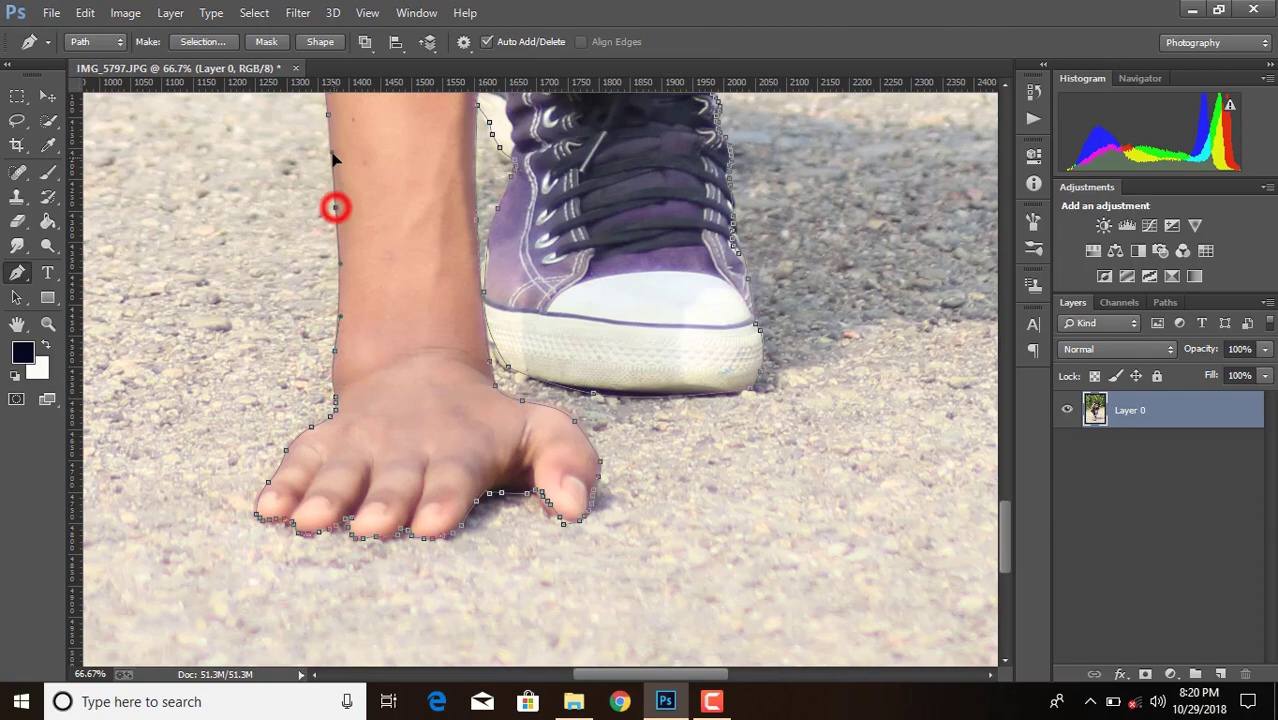
pyautogui.click(326, 112)
# - Convert the closed path around the man into a selection
pyautogui.hotkey('ctrl', '-')
pyautogui.hotkey('ctrl', '-')
pyautogui.hotkey('ctrl', '-')
pyautogui.hotkey('ctrl', '-')
pyautogui.hotkey('ctrl', '-')
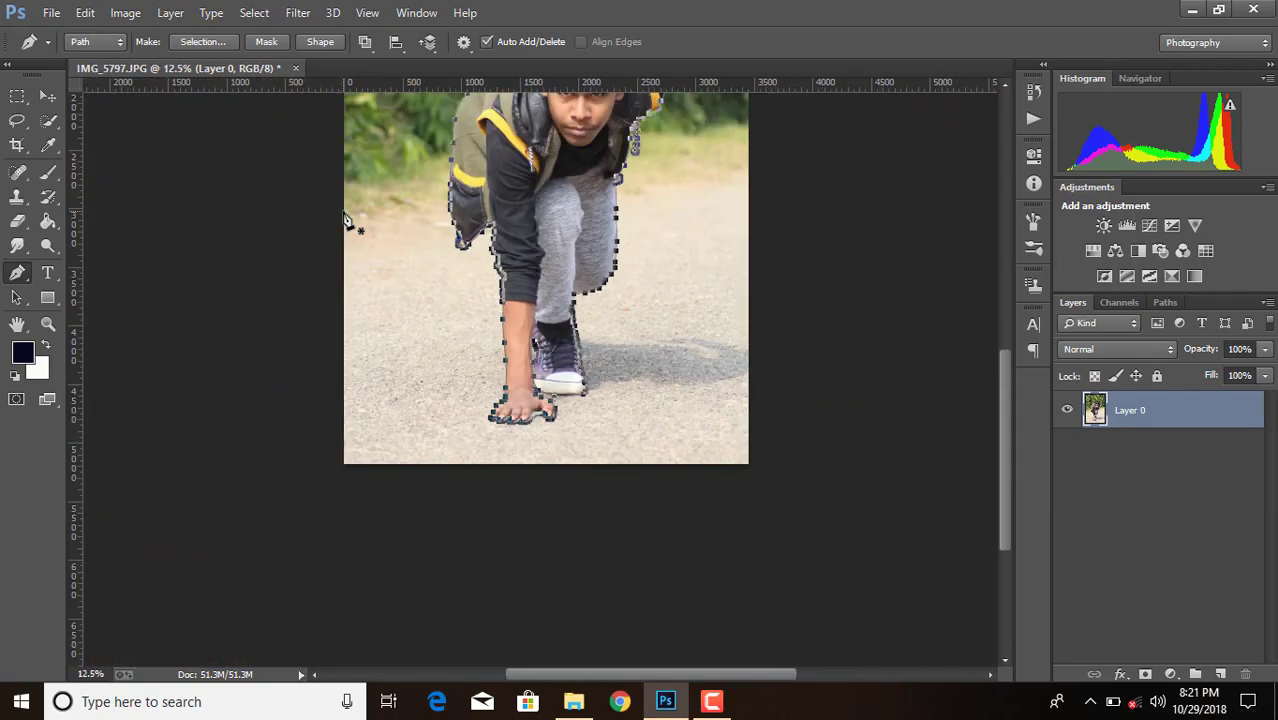
pyautogui.scroll(3, 458, 240)
pyautogui.rightClick(575, 280)
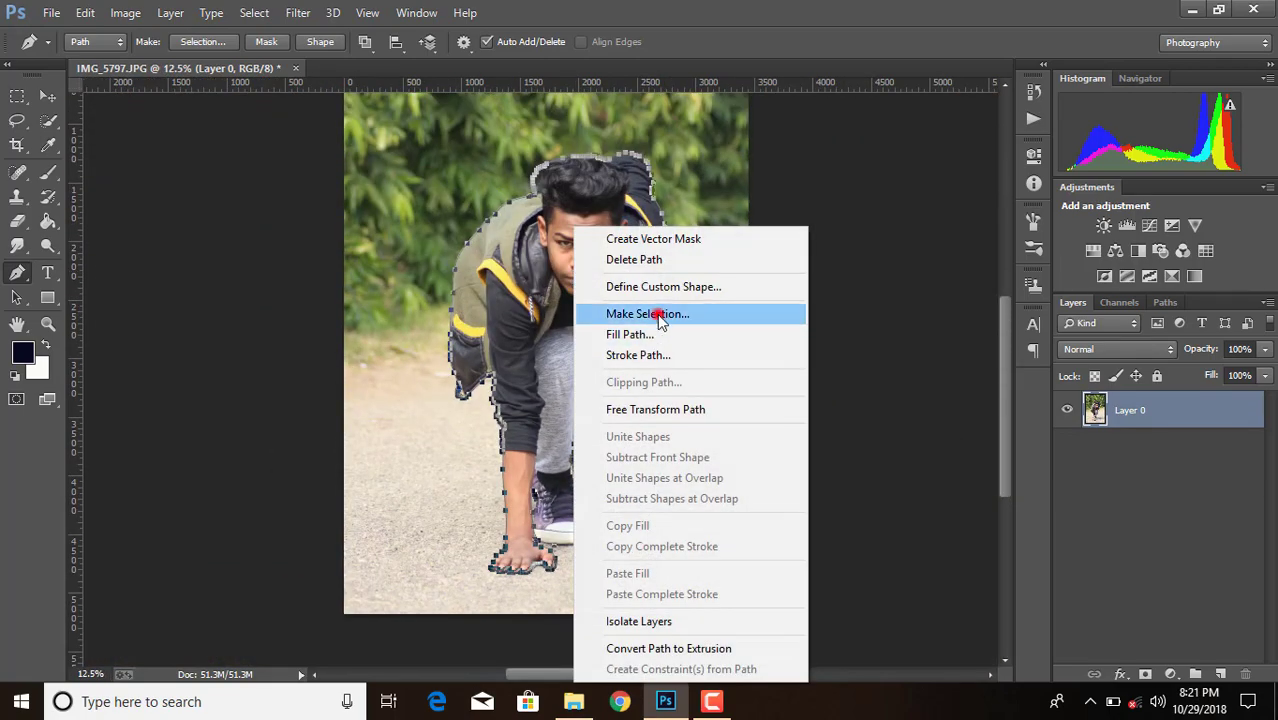
pyautogui.click(656, 312)
pyautogui.click(733, 195)
# - Add a layer mask to Layer 0 from the selection and apply it to cut away the background
pyautogui.click(1145, 674)
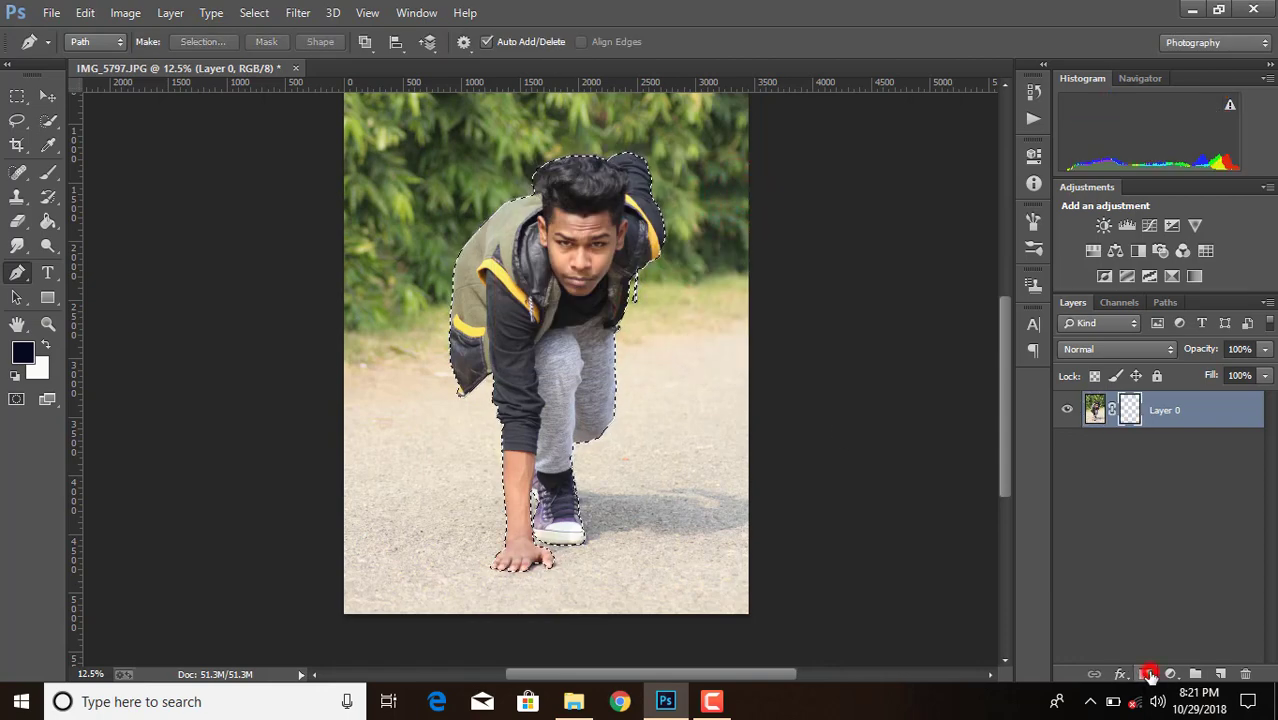
pyautogui.rightClick(1128, 413)
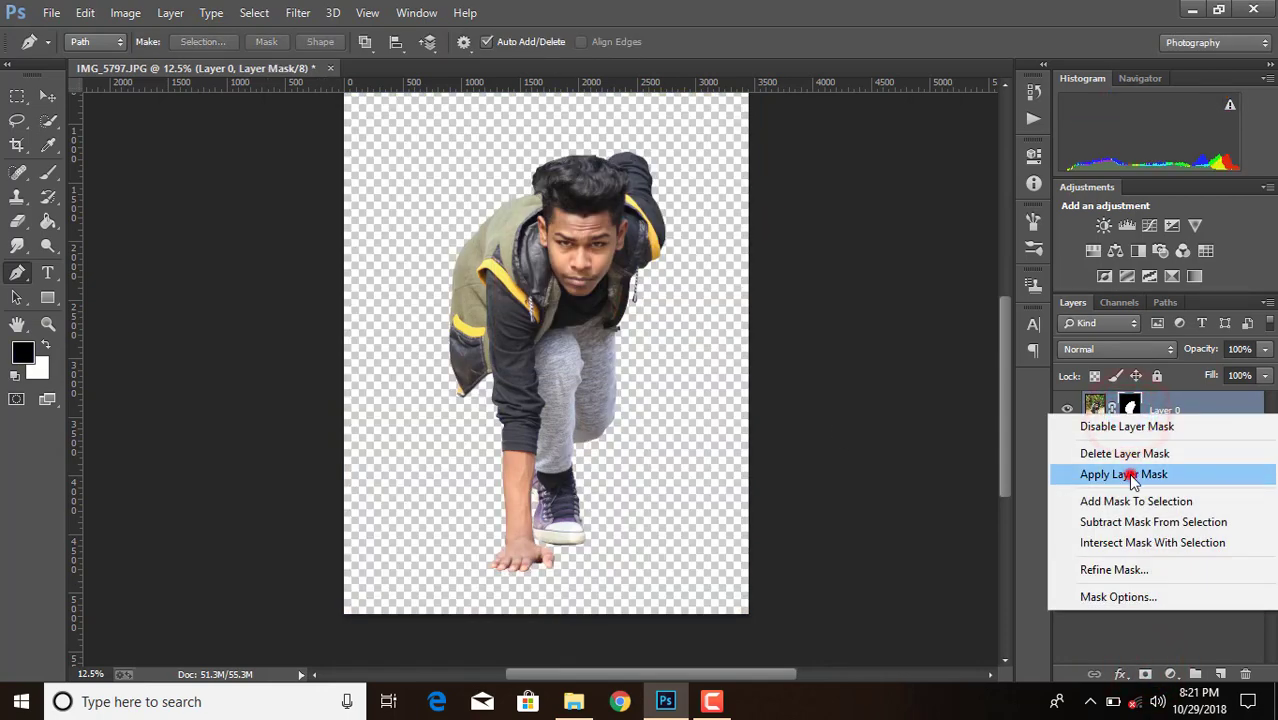
pyautogui.click(1130, 473)
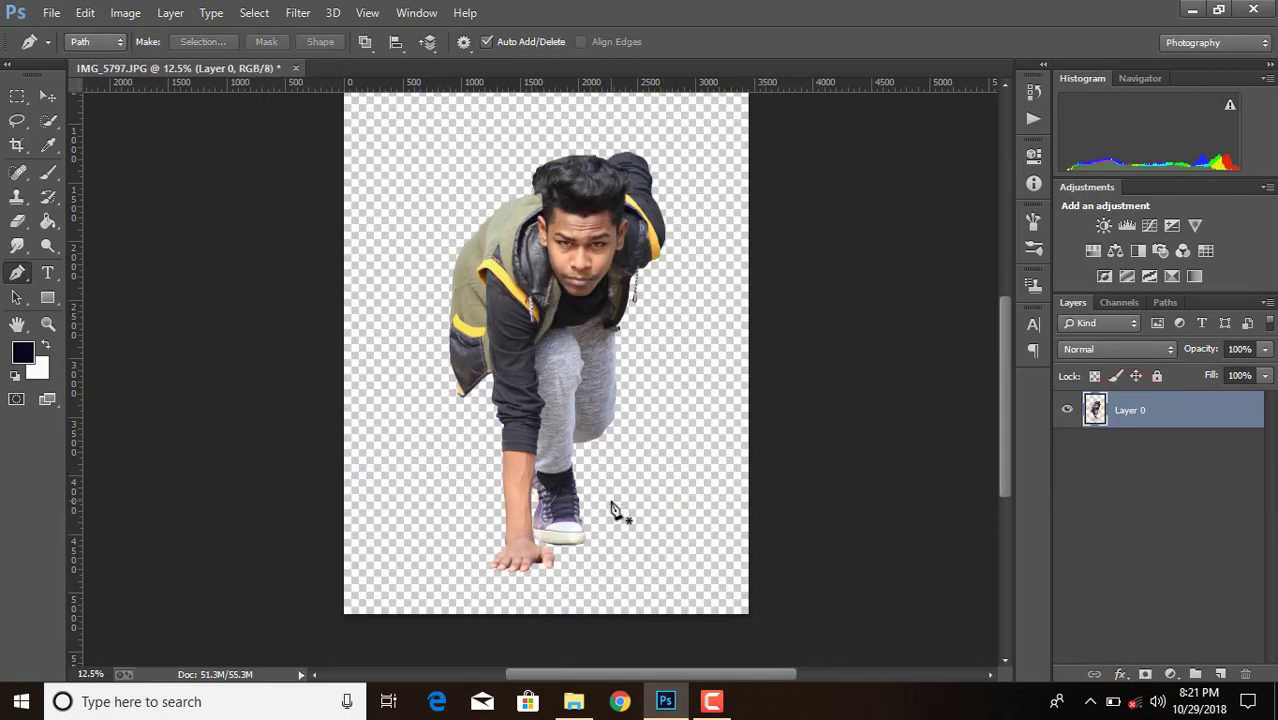
# - Duplicate Layer 0 and open the copy in the Camera Raw Filter
pyautogui.moveTo(1146, 421); pyautogui.dragTo(1218, 674)
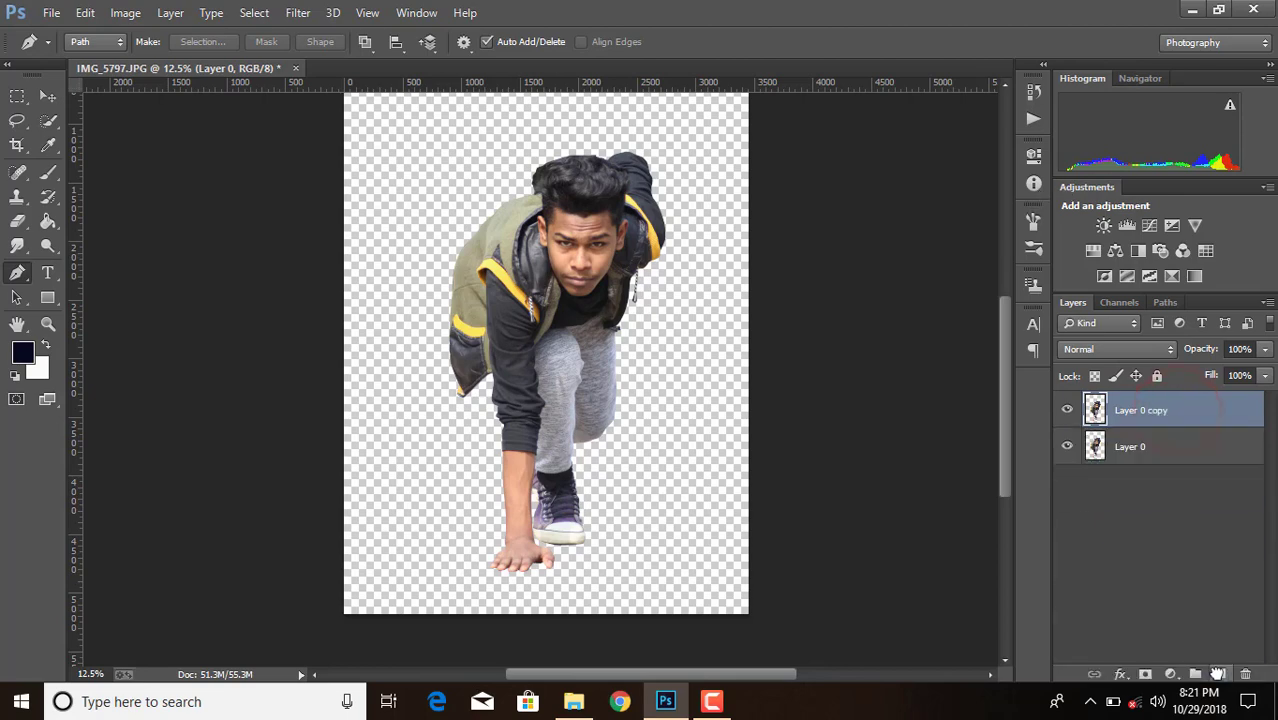
pyautogui.click(302, 12)
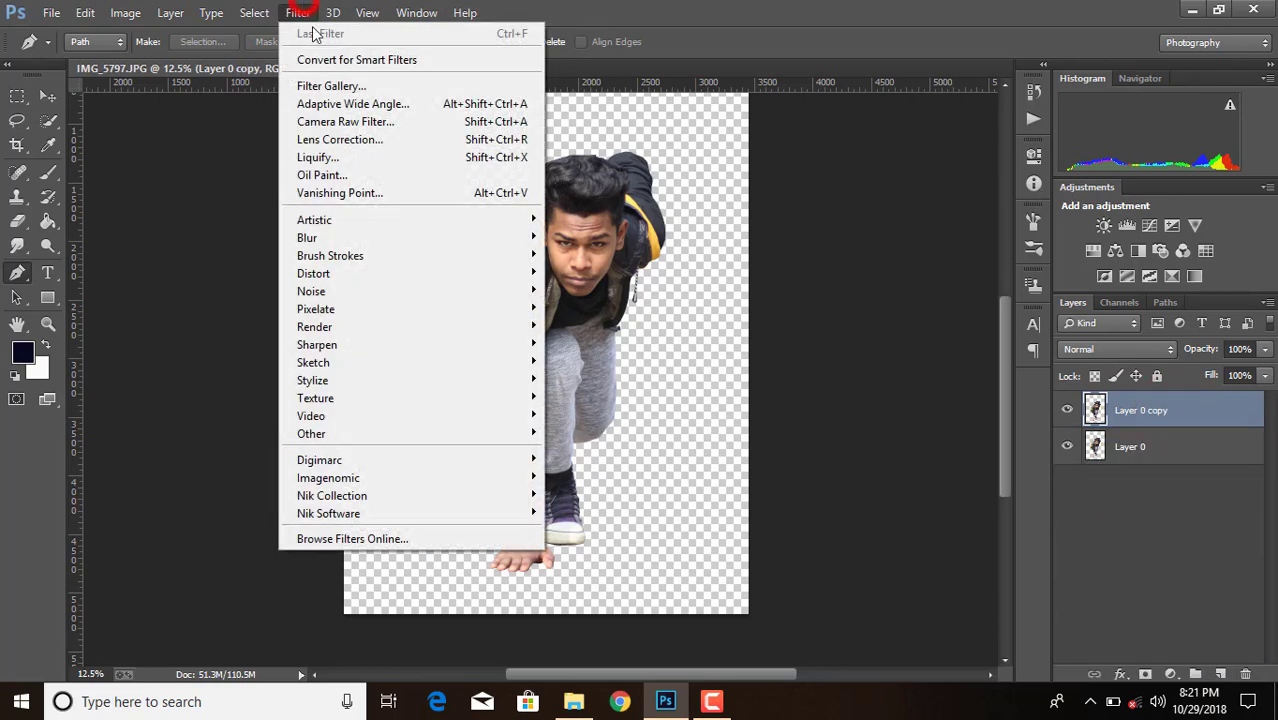
pyautogui.click(335, 122)
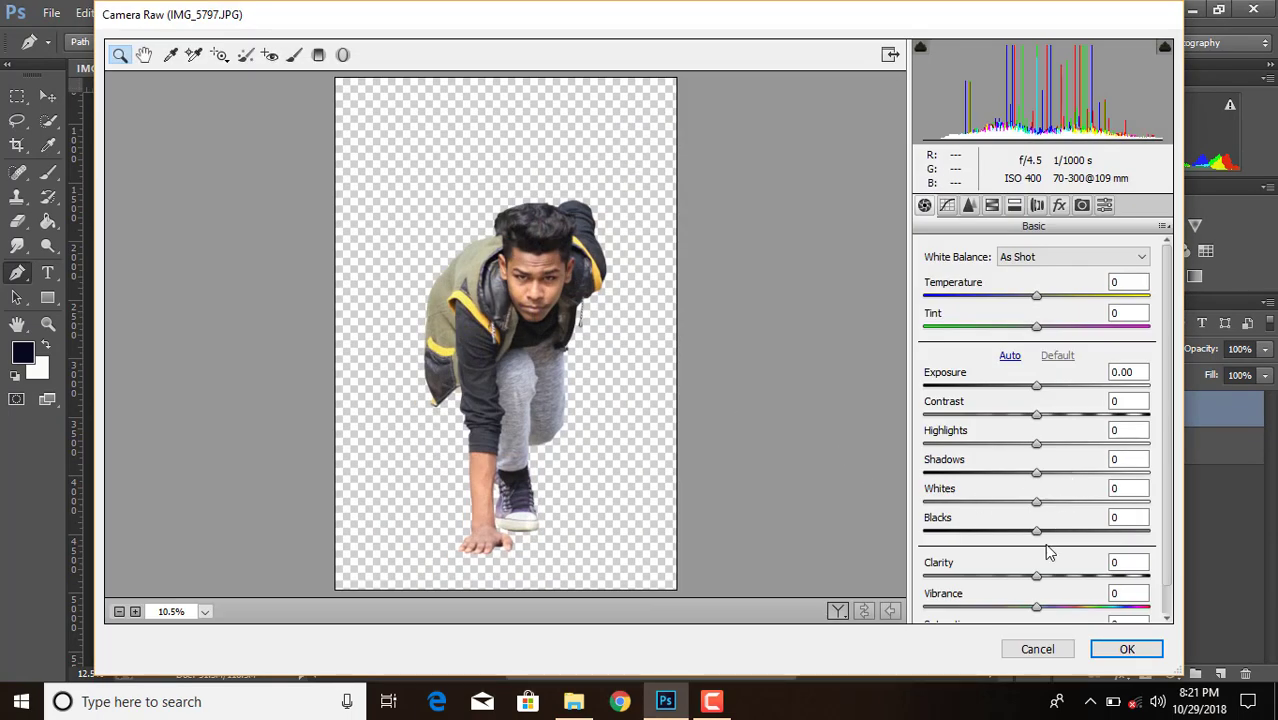
# - Set Highlights to +17, Shadows to -11, Whites to +61 and Blacks to -73, and apply the Camera Raw adjustments
pyautogui.moveTo(1037, 531); pyautogui.dragTo(965, 531)
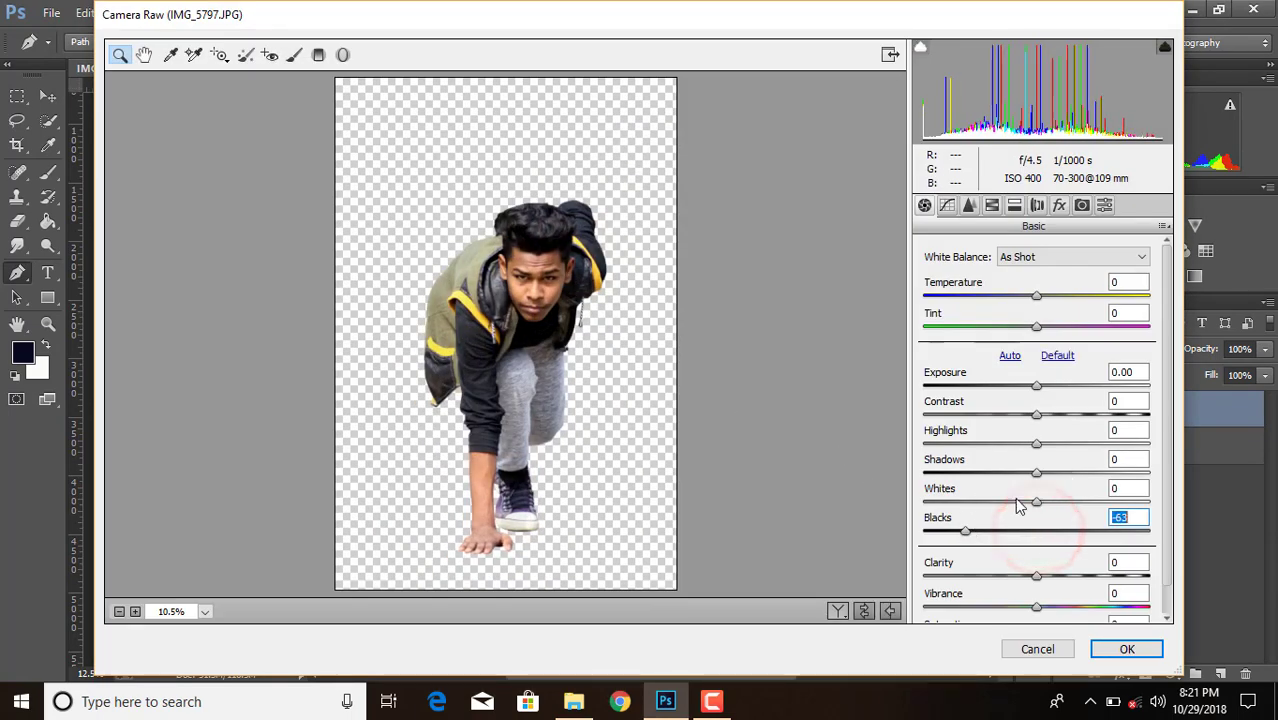
pyautogui.moveTo(1040, 508); pyautogui.dragTo(1082, 473)
pyautogui.moveTo(965, 531); pyautogui.dragTo(955, 531)
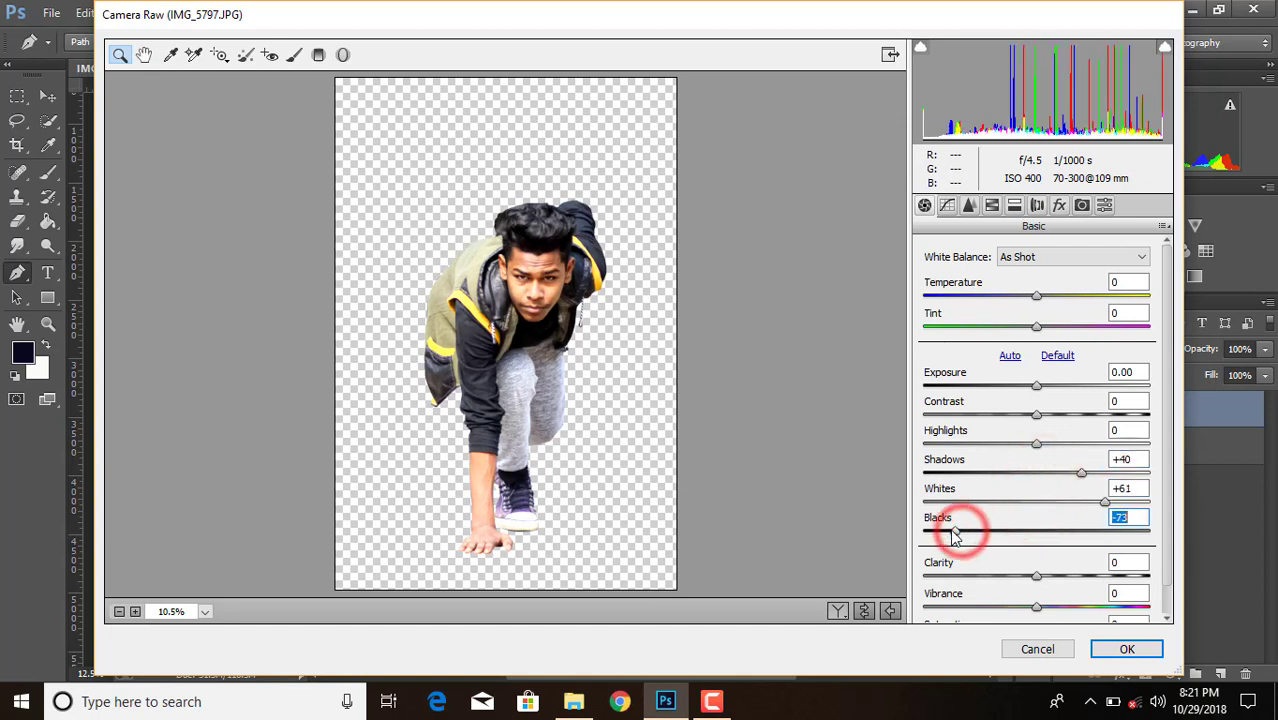
pyautogui.moveTo(1082, 476); pyautogui.dragTo(1027, 484)
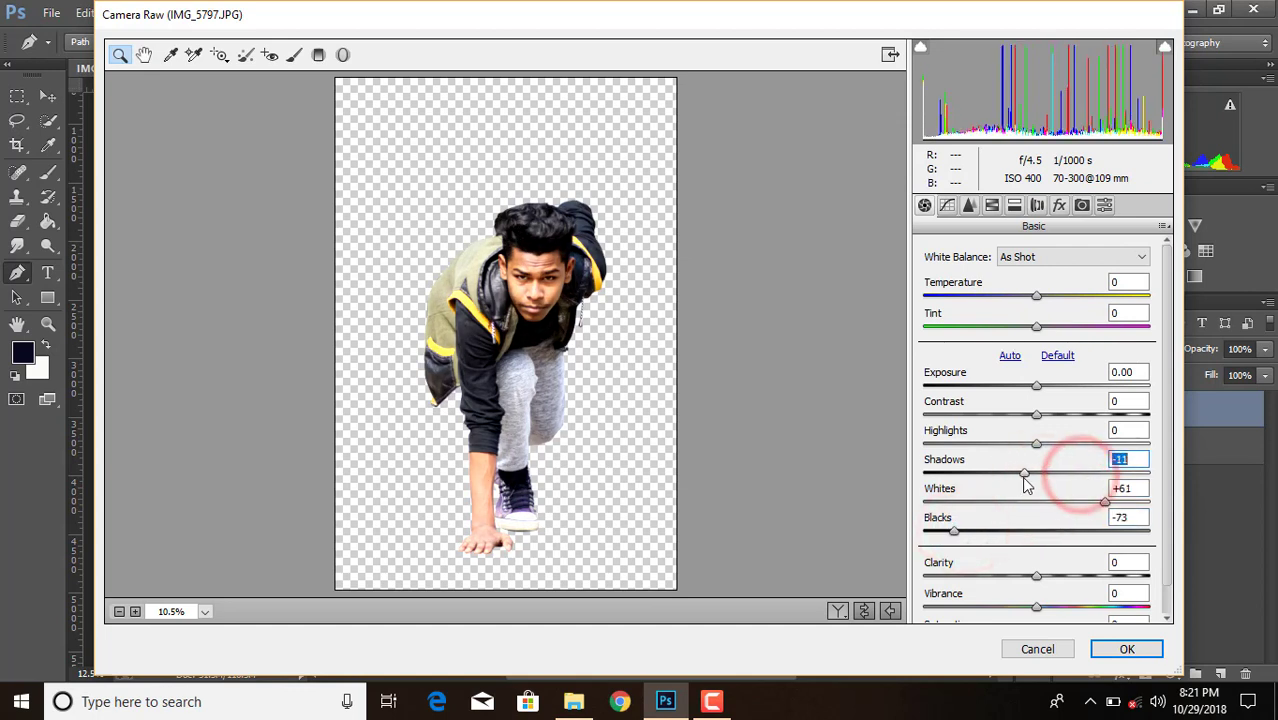
pyautogui.click(1036, 443)
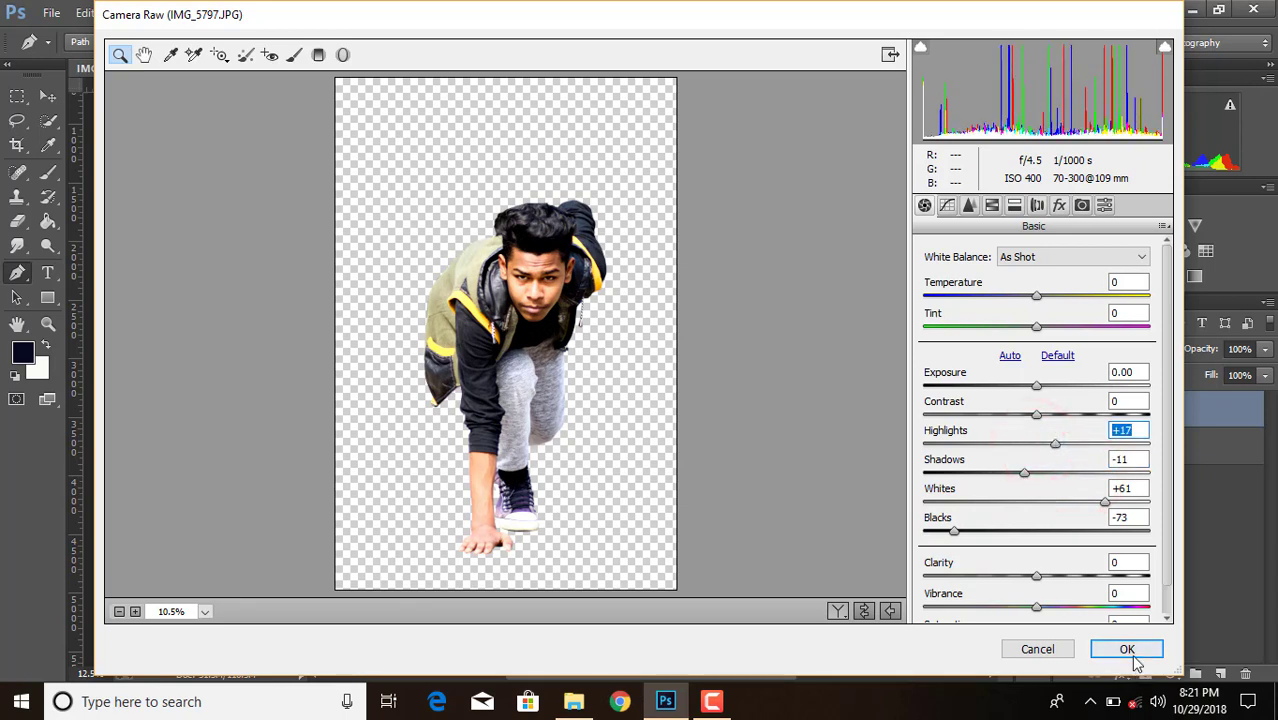
pyautogui.click(1130, 649)
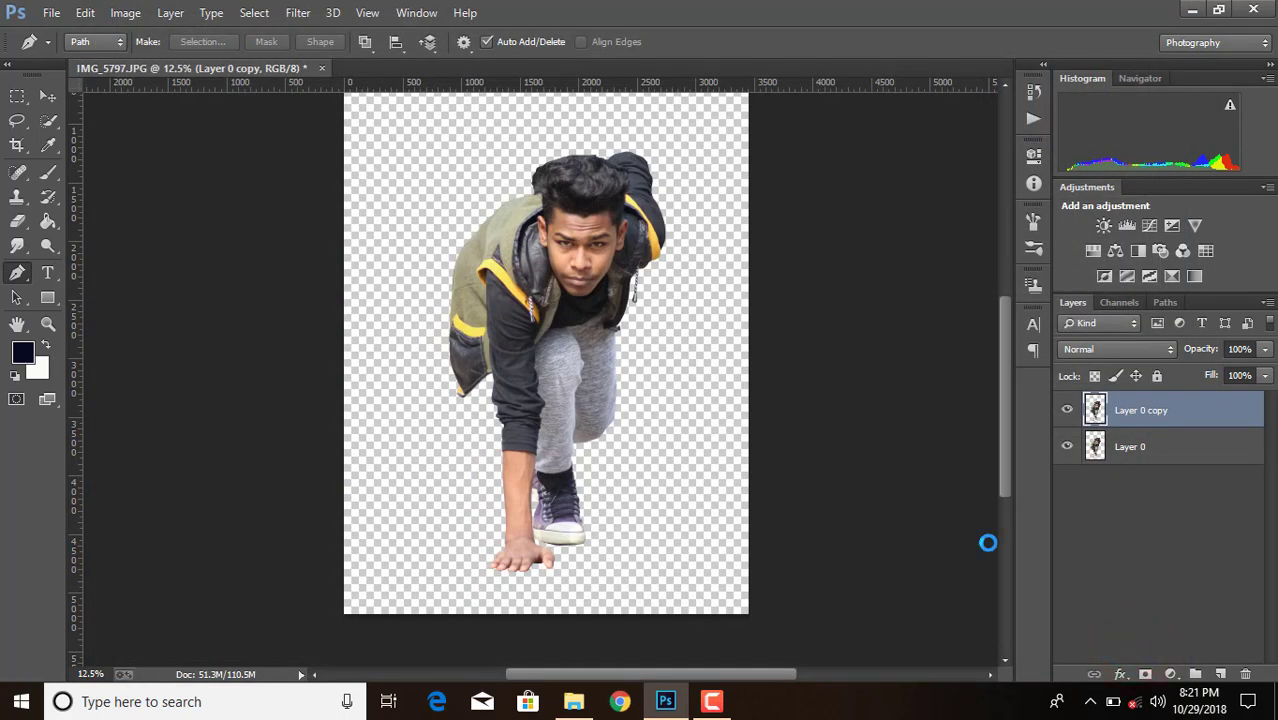
# - Add a layer mask to Layer 0 copy and paint black over the man's face with a soft 125 px brush
pyautogui.click(1145, 674)
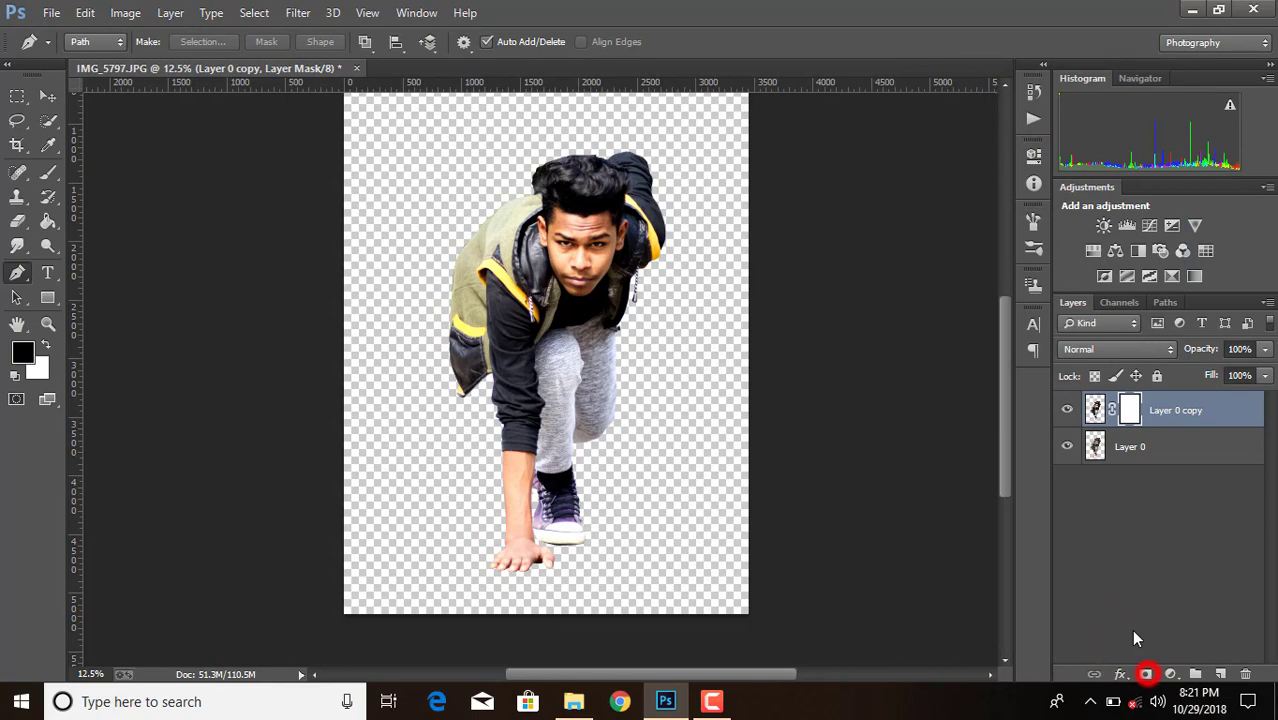
pyautogui.click(46, 175)
pyautogui.hotkey('ctrl', '+')
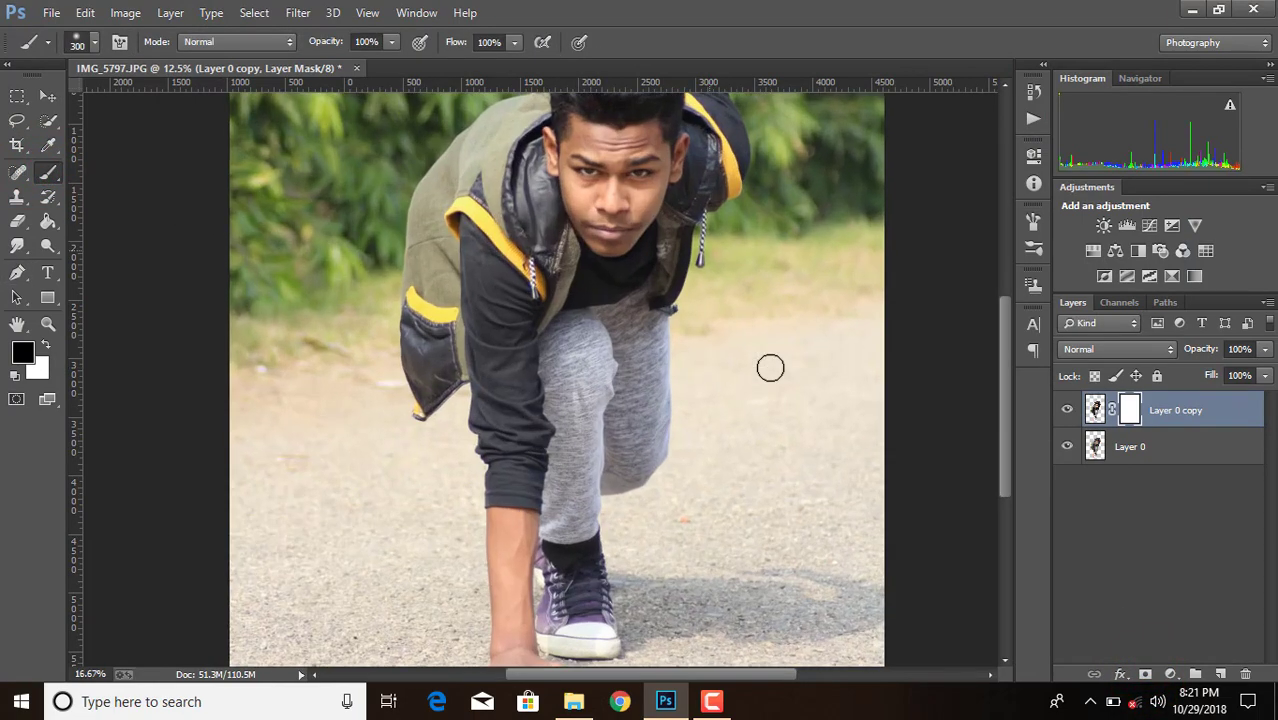
pyautogui.scroll(3, 770, 368)
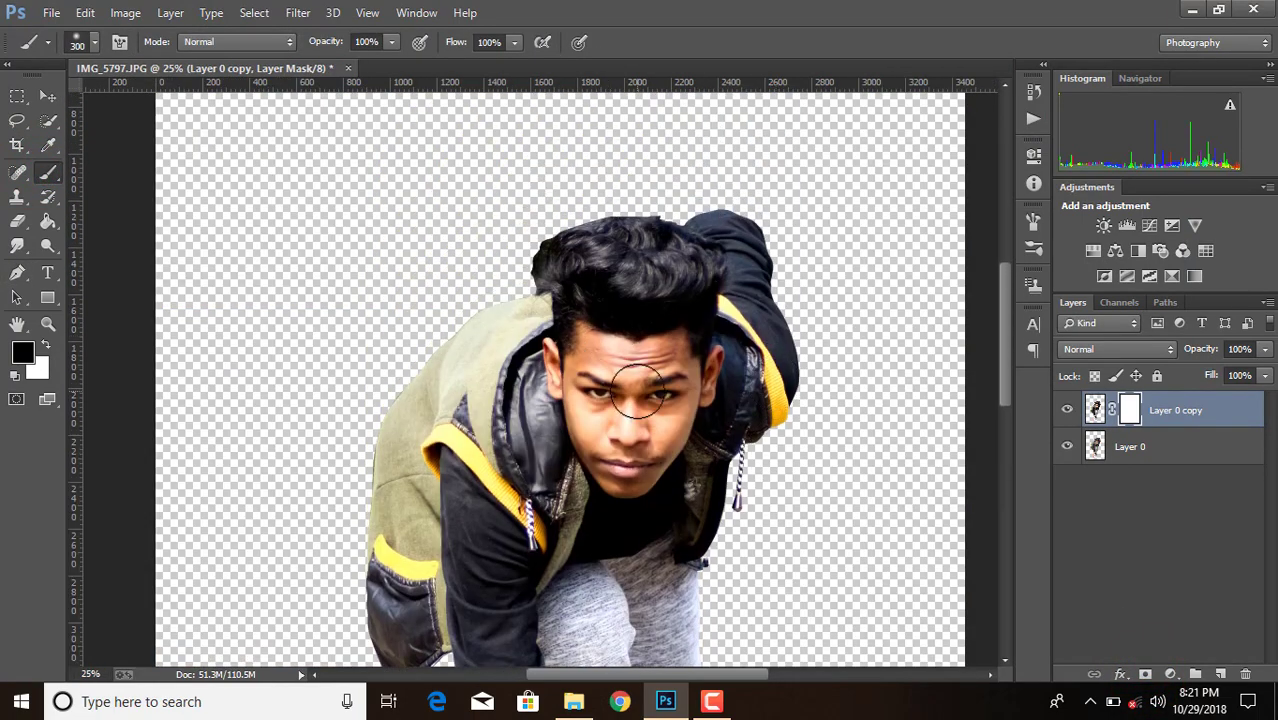
pyautogui.hotkey('ctrl', '+')
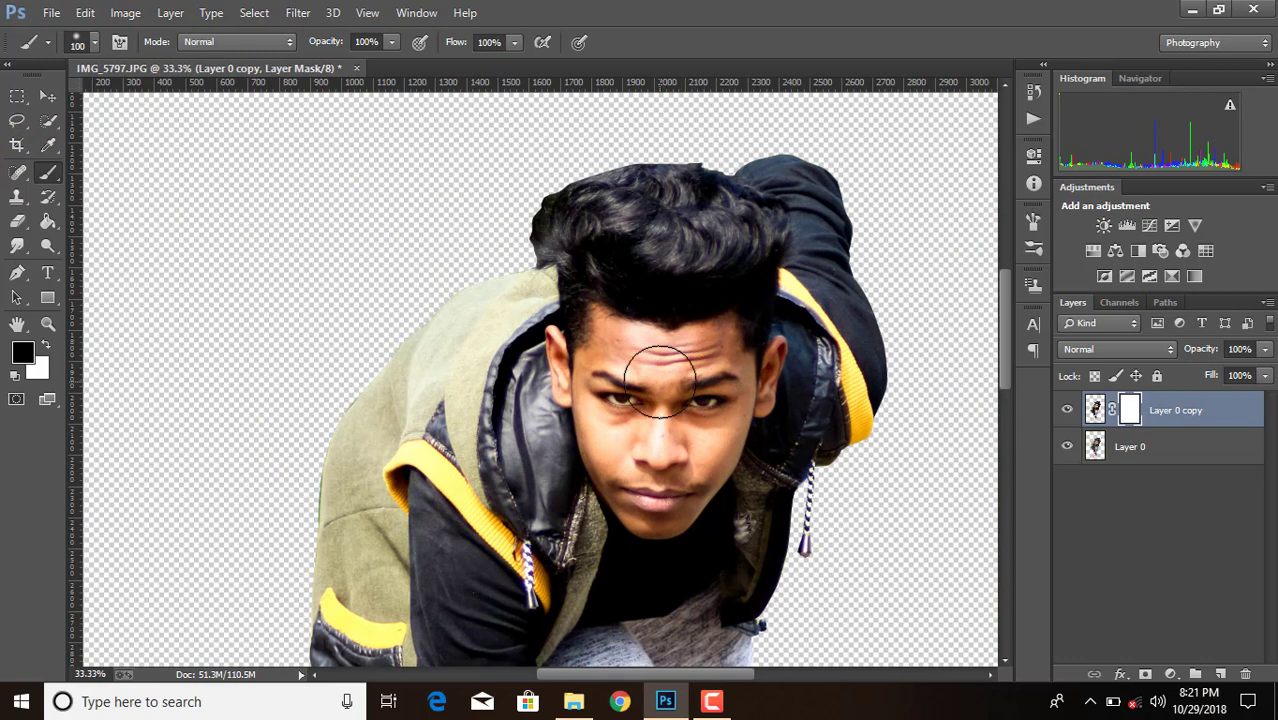
pyautogui.click(609, 347)
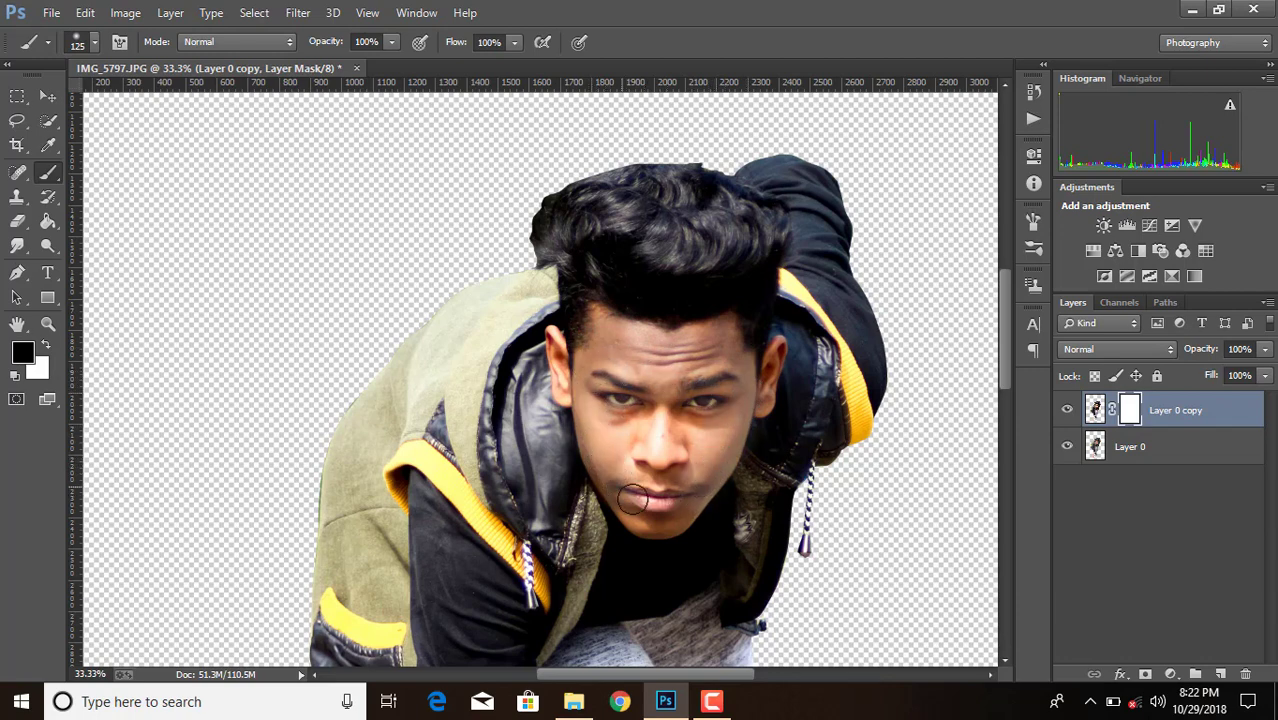
# - Brighten Layer 0 with a Curves adjustment, raising the RGB curve's midpoint to input 111, output 146
pyautogui.click(1146, 450)
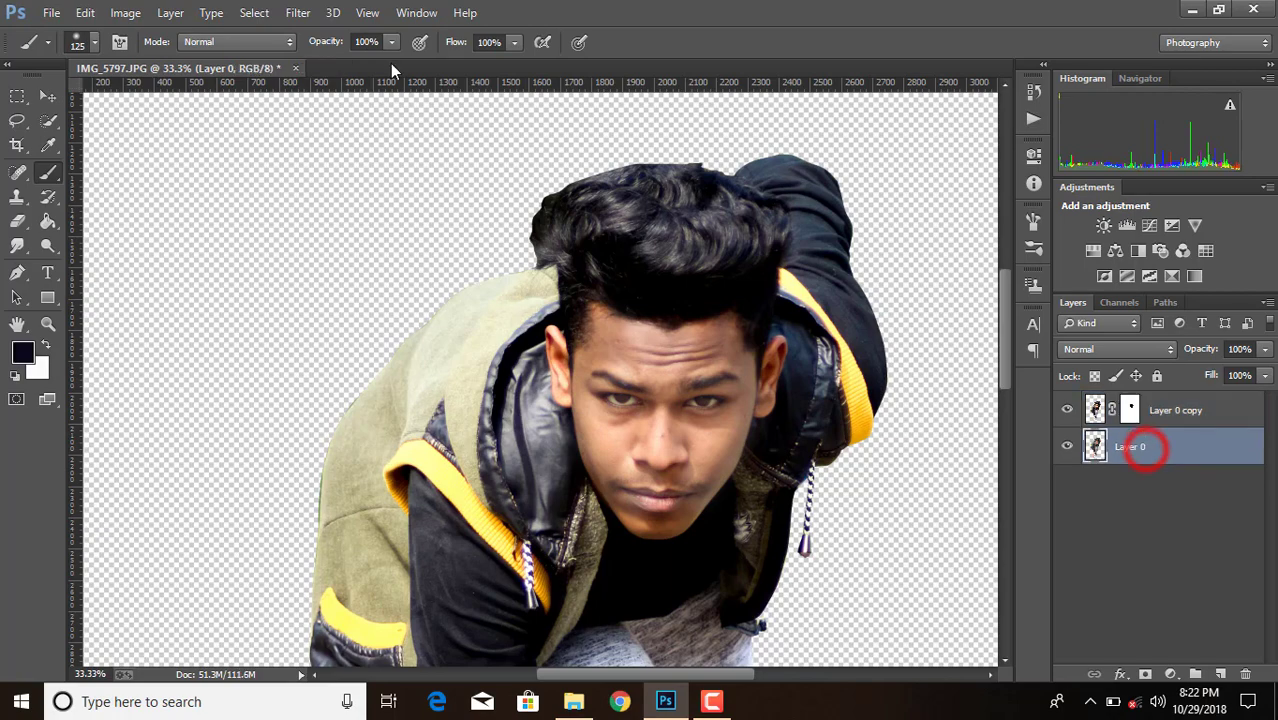
pyautogui.click(128, 12)
pyautogui.moveTo(140, 57)
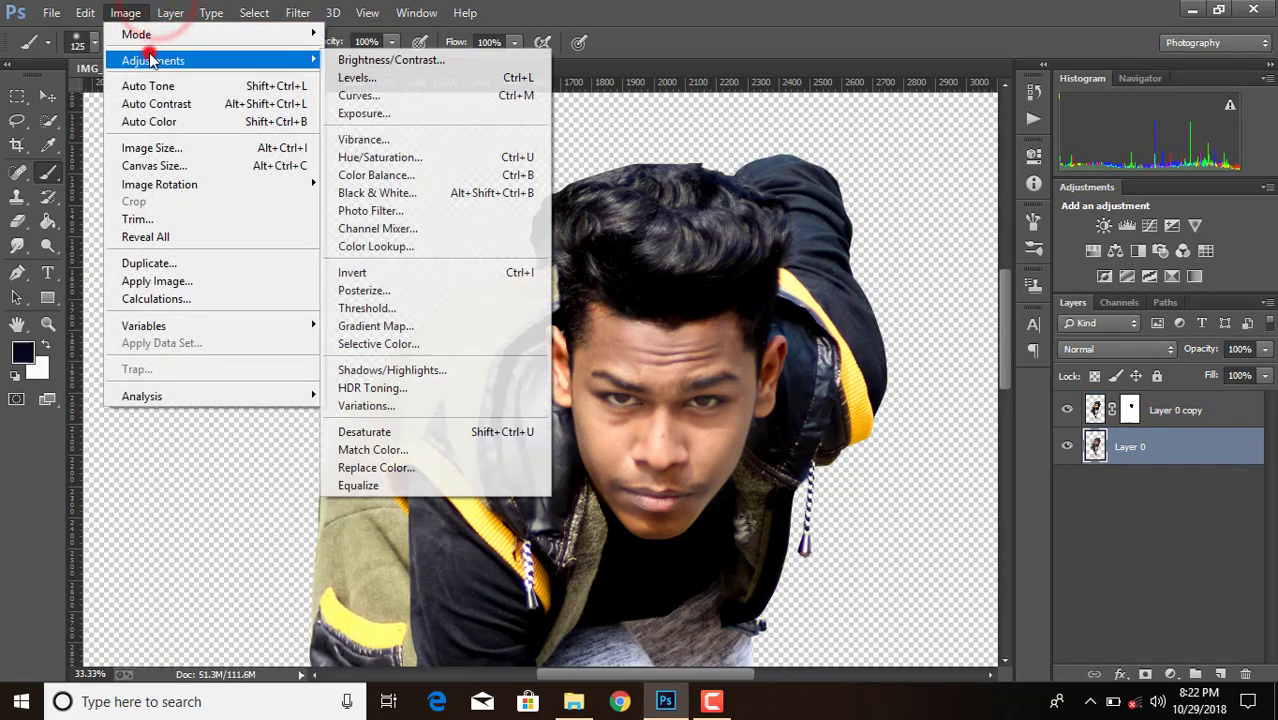
pyautogui.click(390, 94)
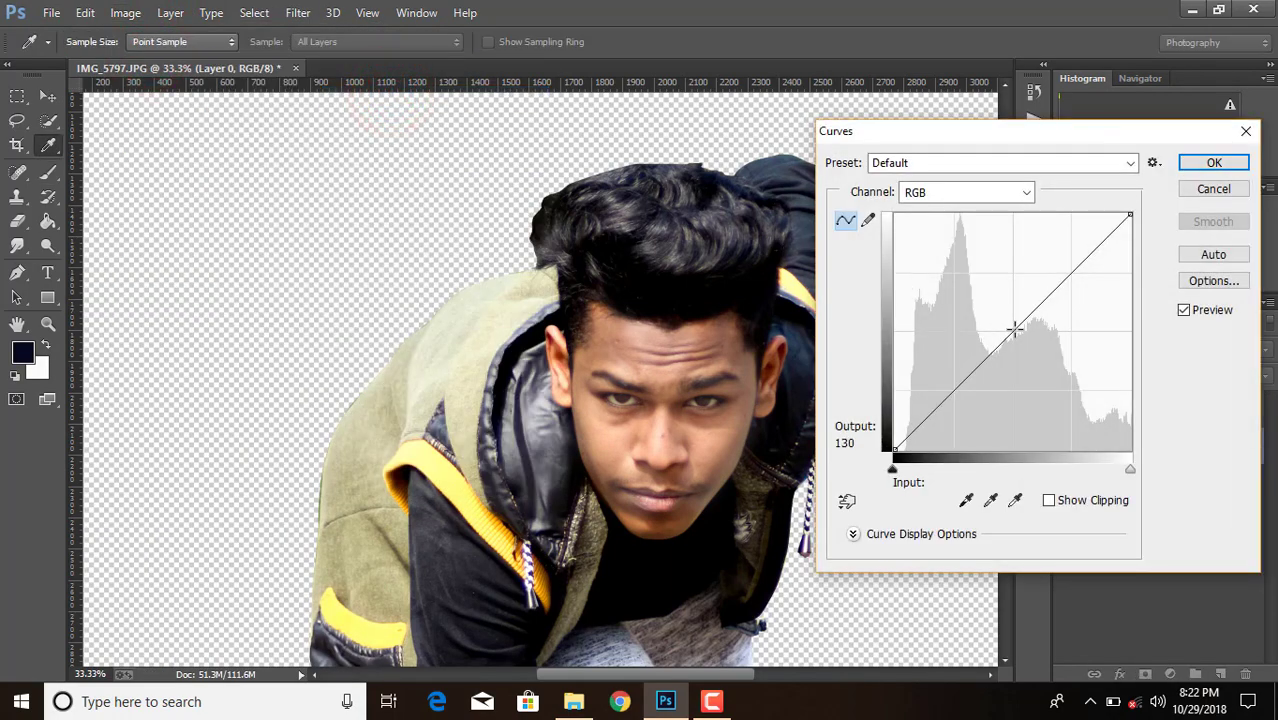
pyautogui.moveTo(1013, 328); pyautogui.dragTo(997, 314)
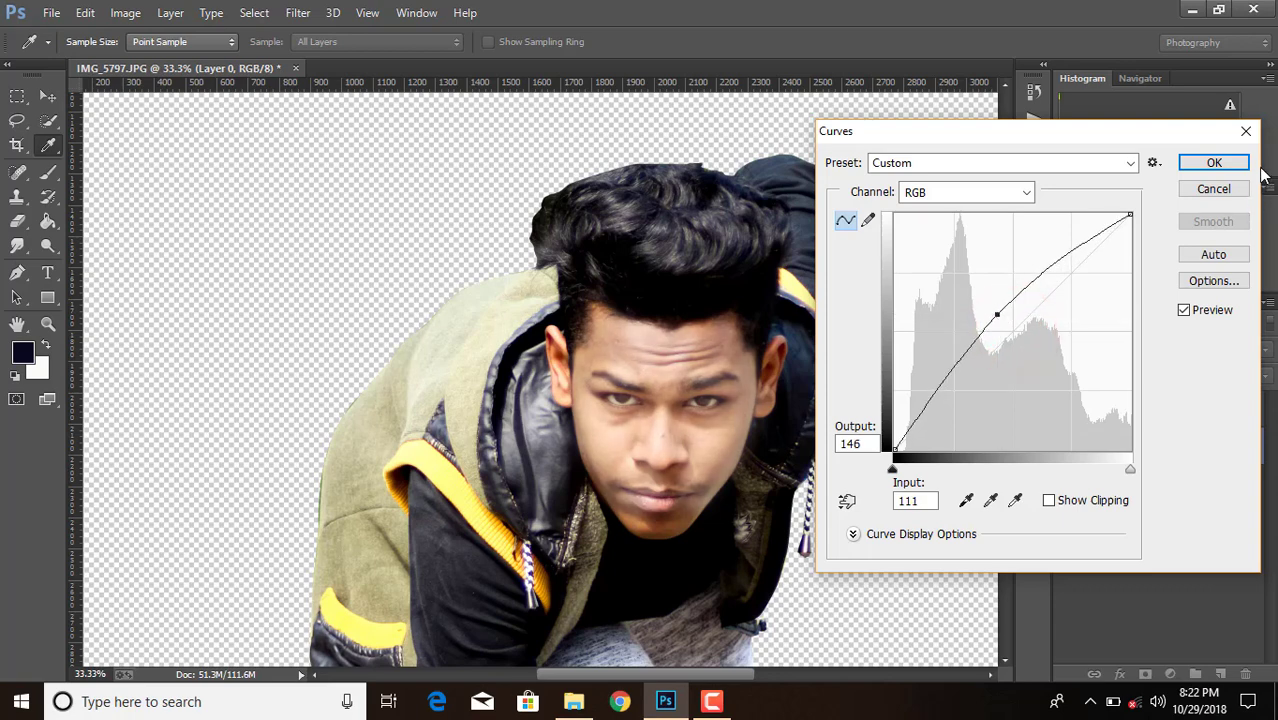
pyautogui.click(1232, 162)
# - Paint black on Layer 0 copy's mask over the rest of the face, the ears and the chin, using a 70 px brush for details
pyautogui.click(1129, 410)
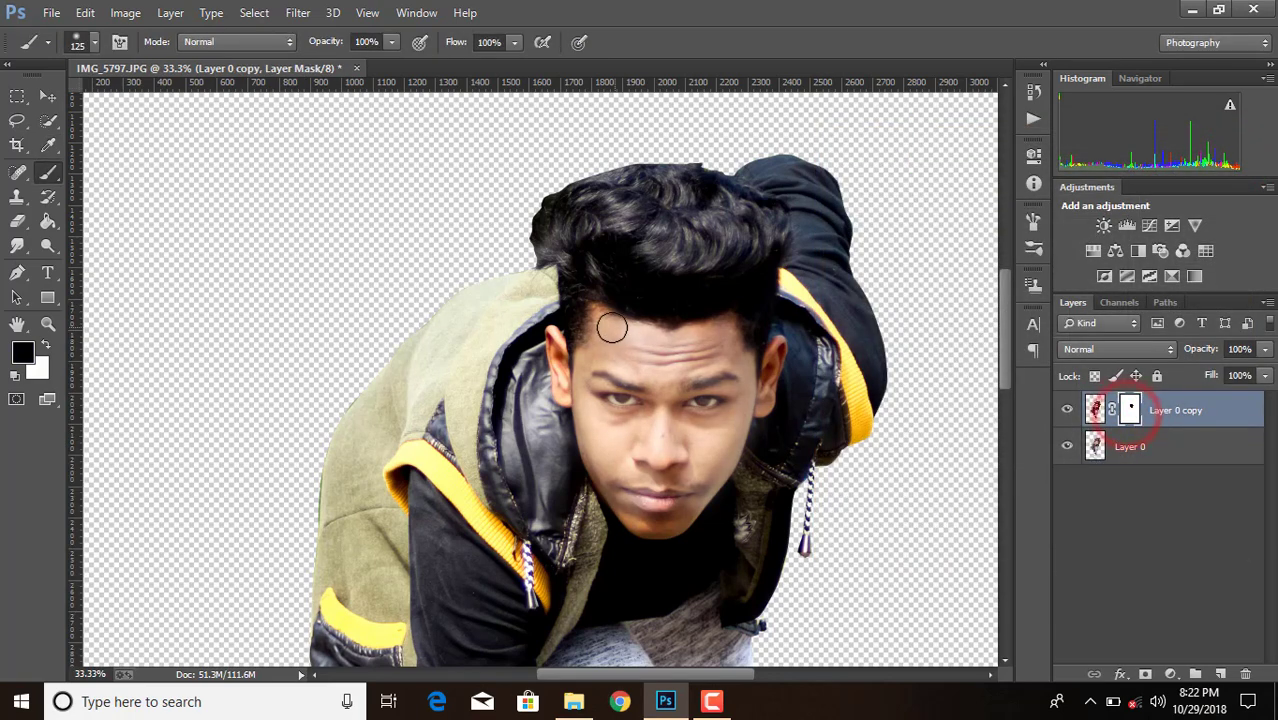
pyautogui.moveTo(612, 328); pyautogui.dragTo(724, 331)
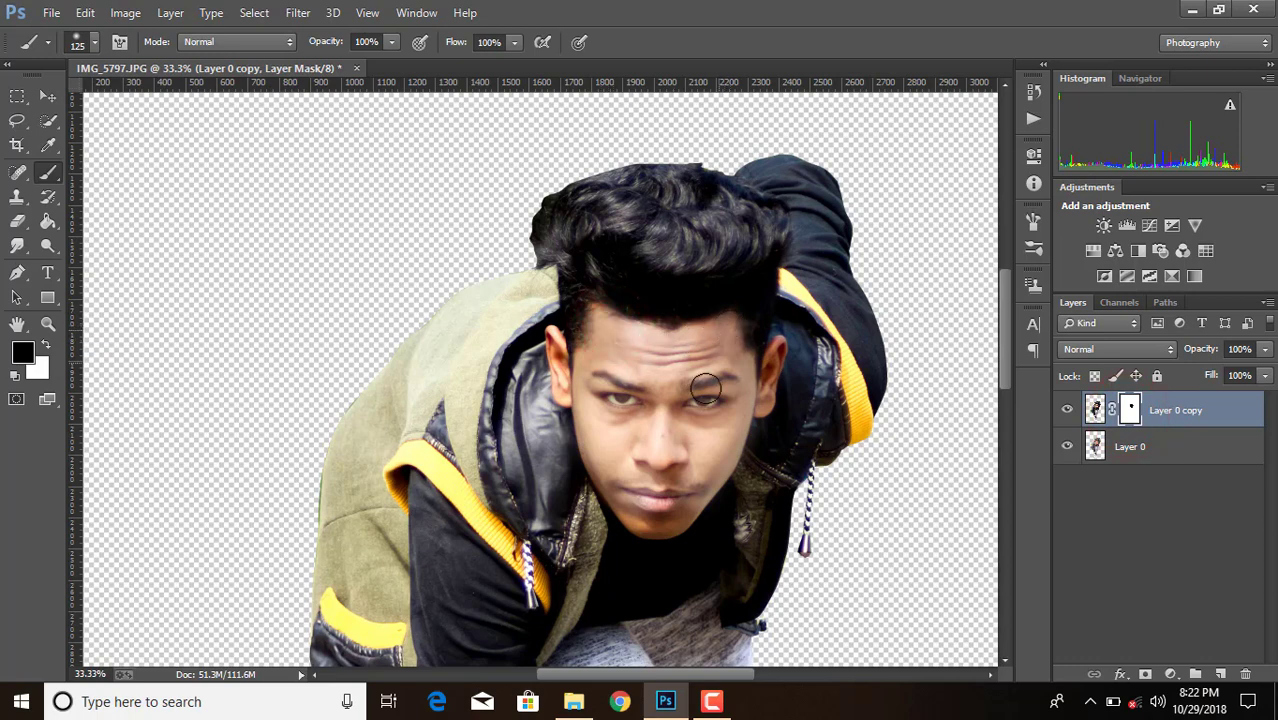
pyautogui.moveTo(602, 465)
pyautogui.mouseDown()
pyautogui.moveTo(629, 504)
pyautogui.moveTo(639, 479)
pyautogui.moveTo(662, 491)
pyautogui.mouseUp()
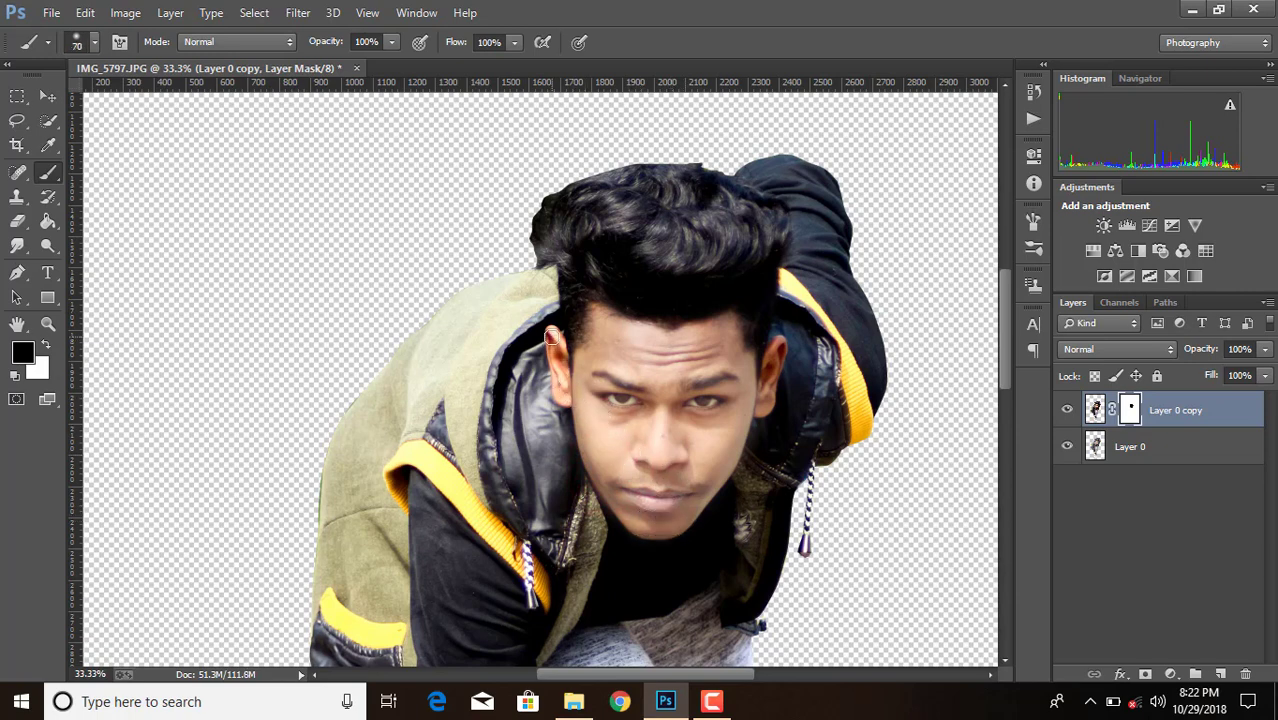
pyautogui.moveTo(562, 355); pyautogui.dragTo(553, 335)
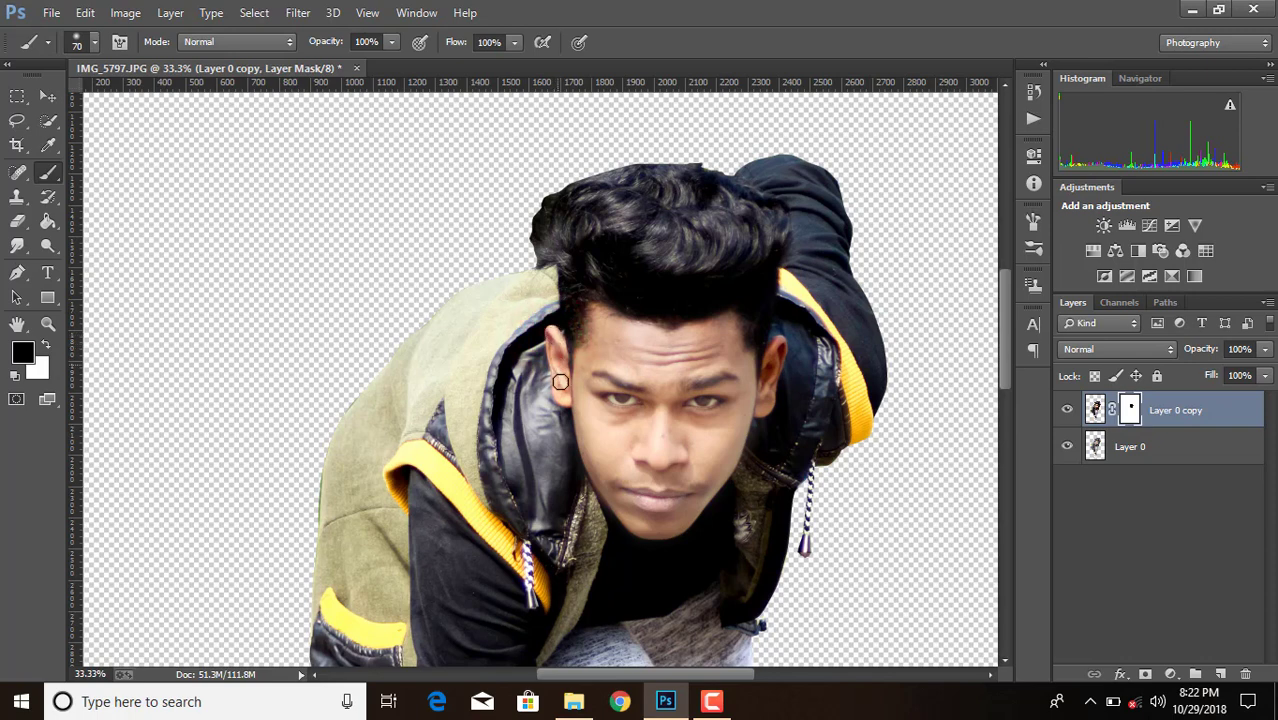
pyautogui.click(768, 364)
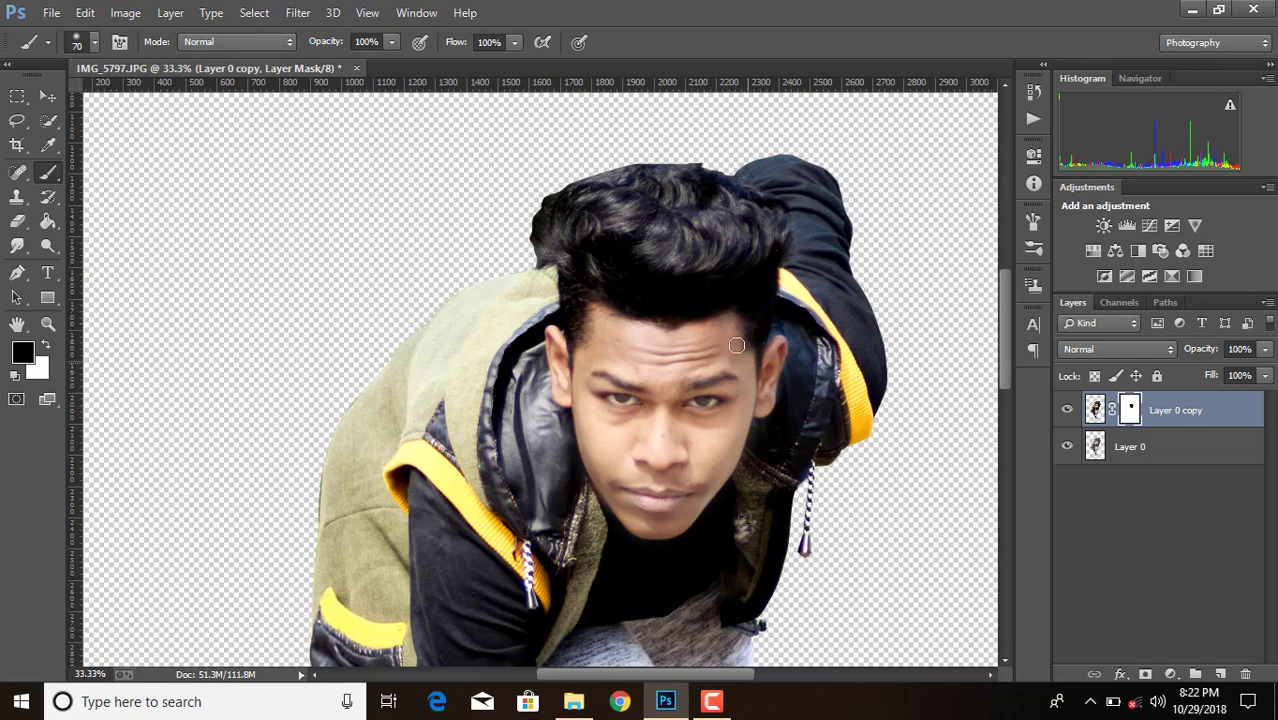
pyautogui.click(688, 400)
pyautogui.scroll(-2, 668, 508)
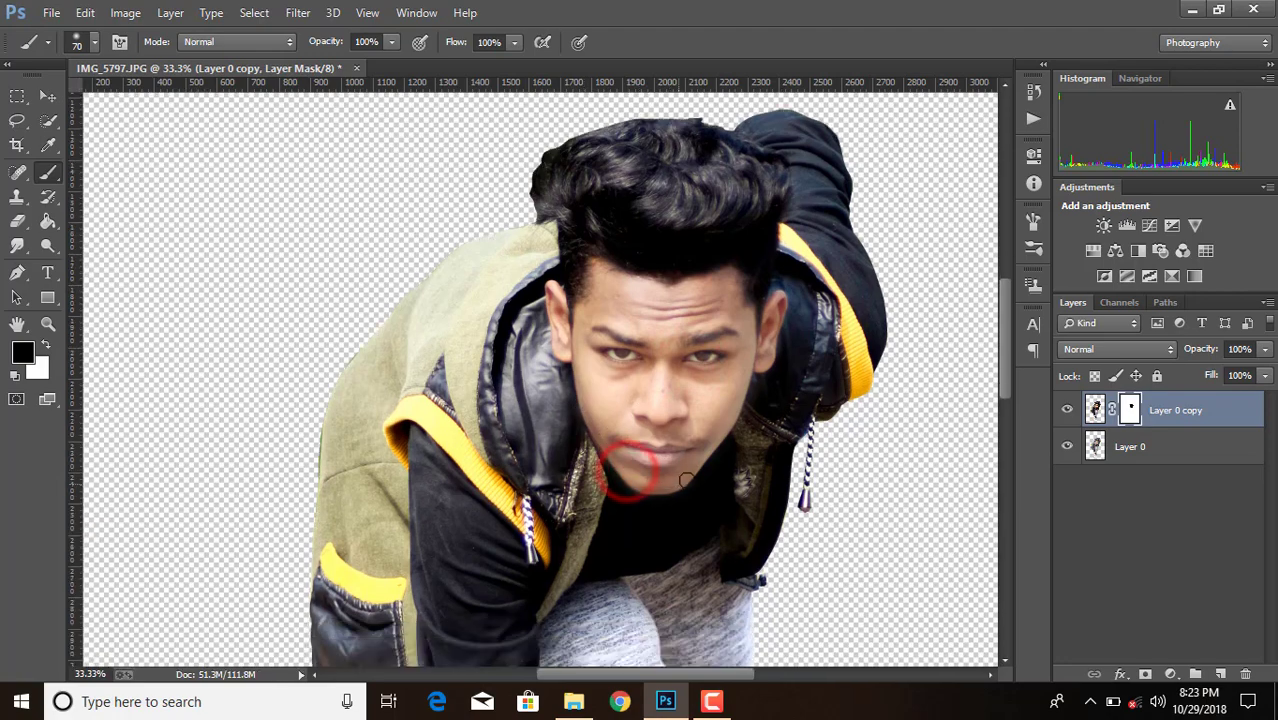
# - Paint black on Layer 0 copy's mask over the bare forearm and hand with a 175 px brush
pyautogui.scroll(-10, 644, 486)
pyautogui.scroll(-3, 636, 522)
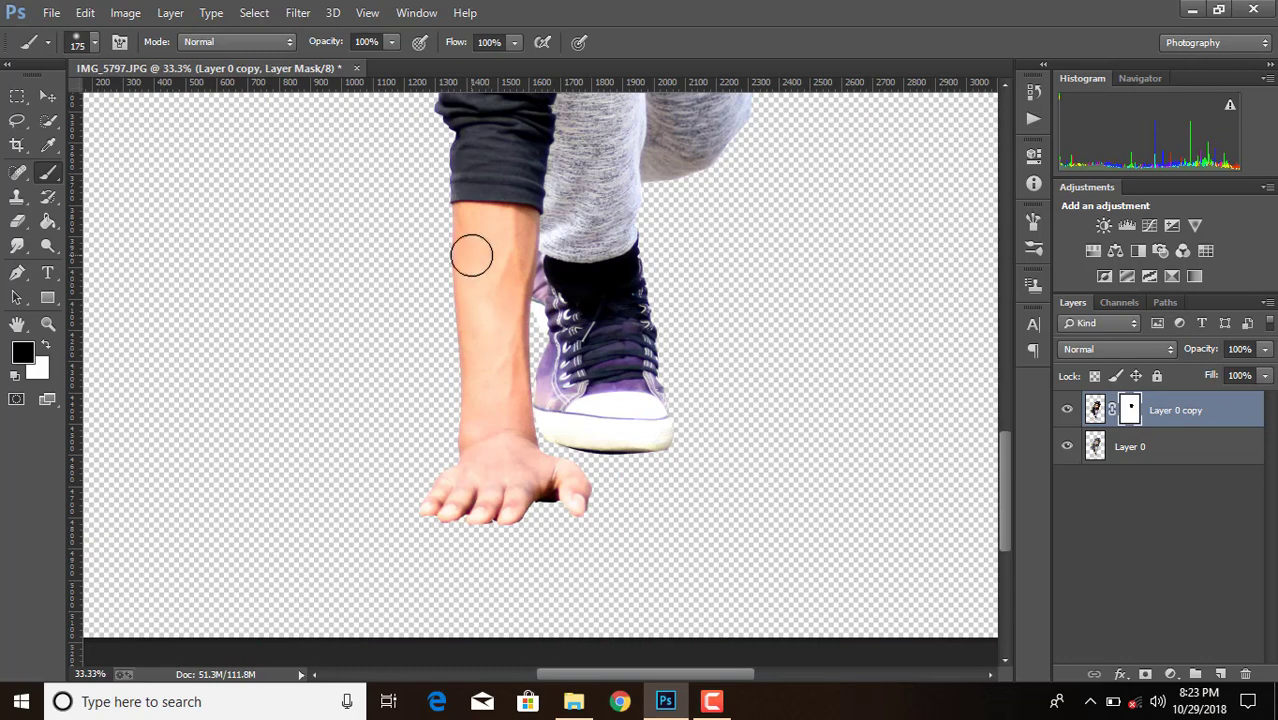
pyautogui.click(454, 226)
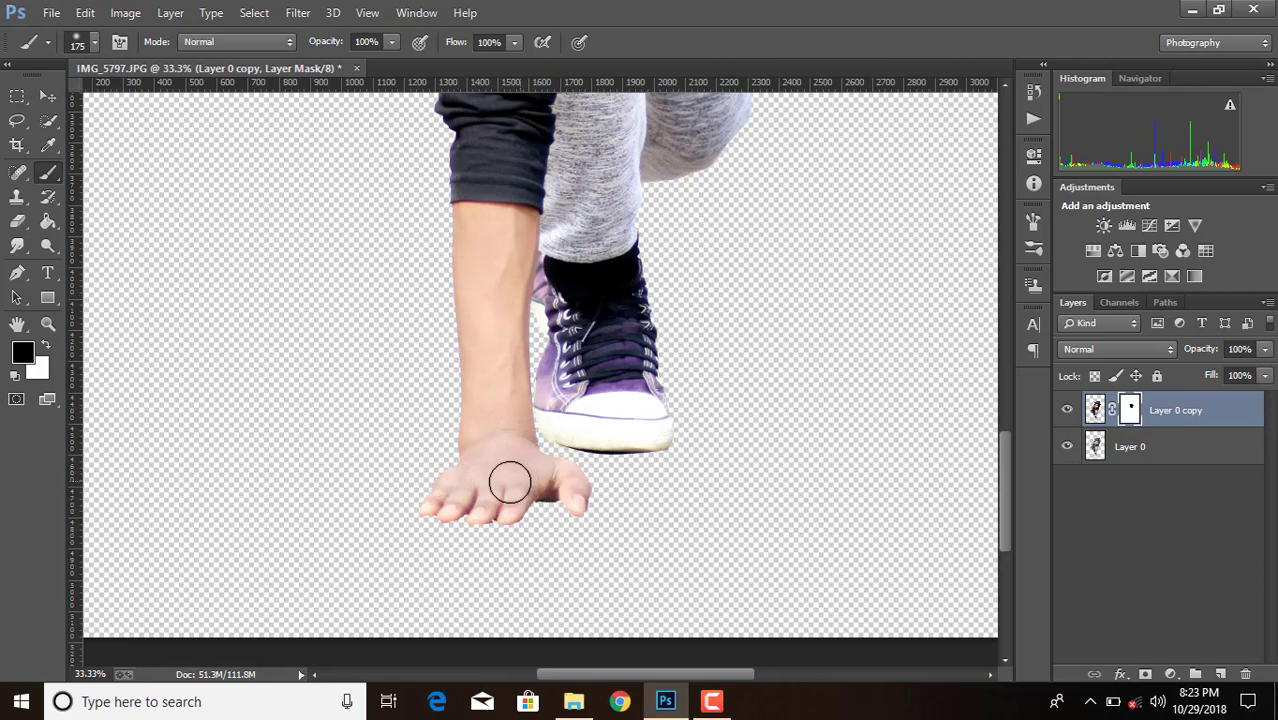
# - Merge Layer 0 and Layer 0 copy into one layer and duplicate the merged layer
pyautogui.keyDown('shift'); pyautogui.click(1130, 450); pyautogui.keyUp('shift')
pyautogui.rightClick(1130, 454)
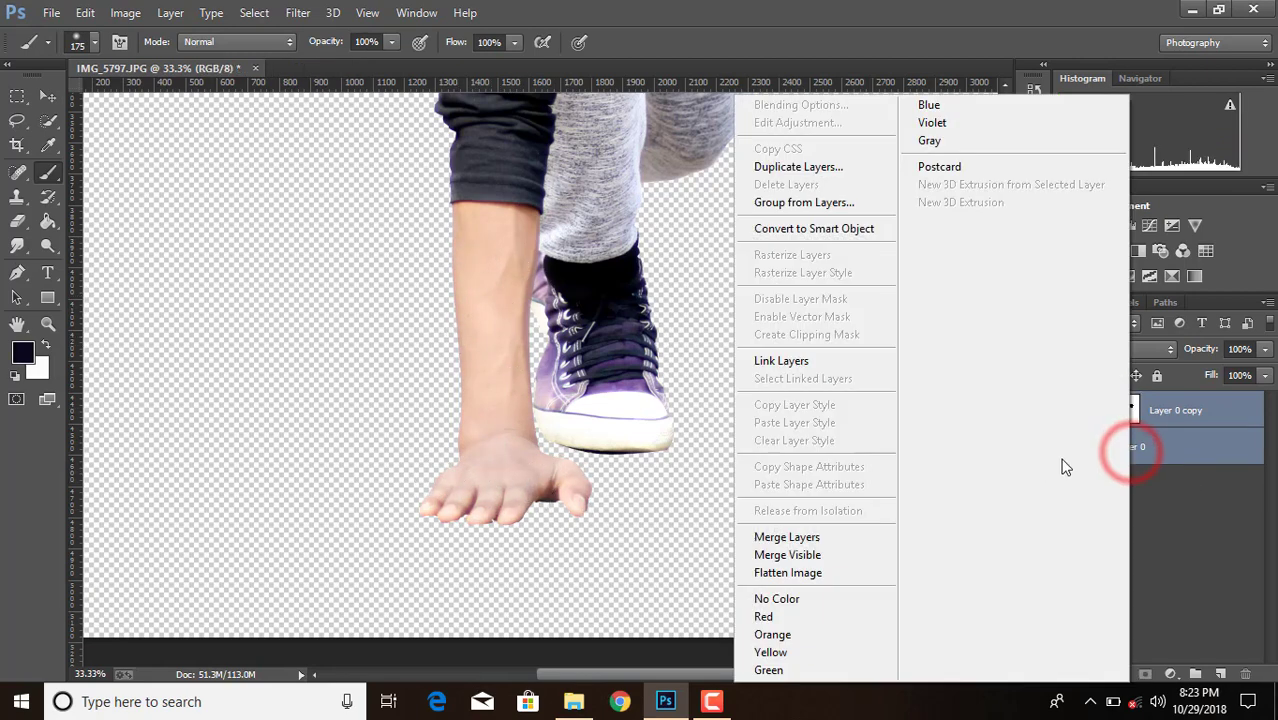
pyautogui.click(797, 538)
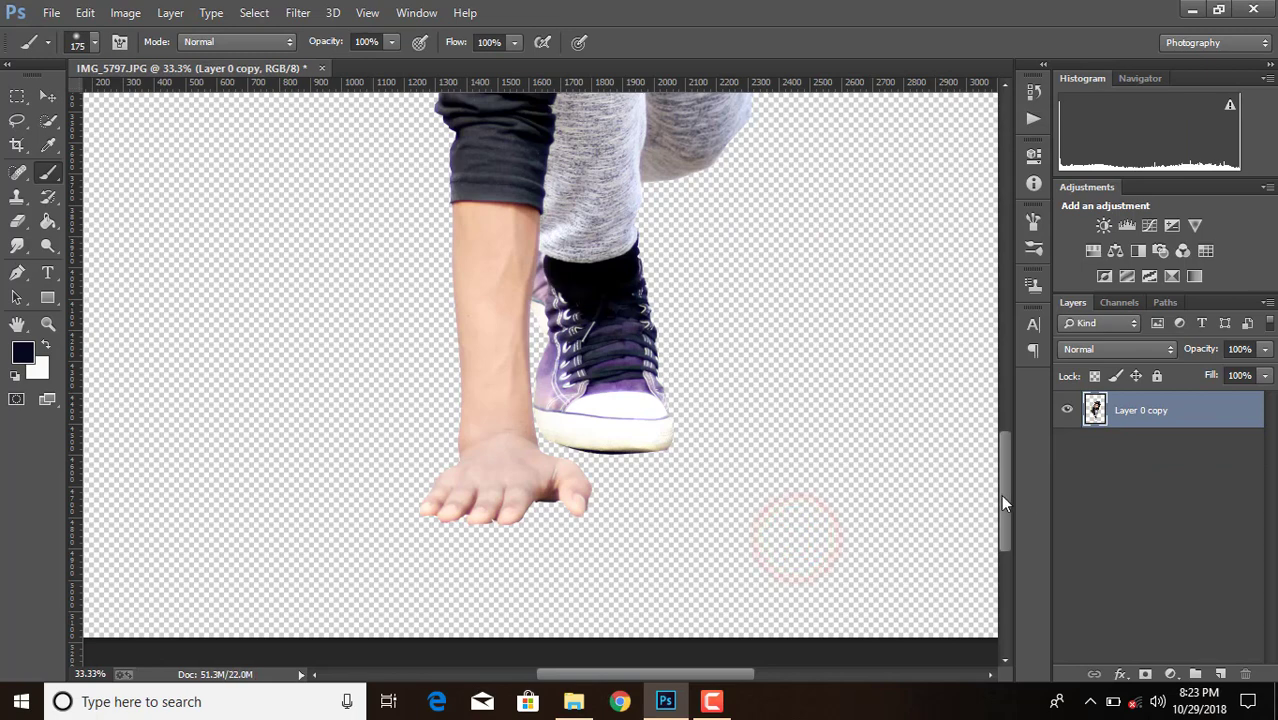
pyautogui.moveTo(1002, 494); pyautogui.dragTo(1014, 332)
pyautogui.moveTo(1188, 408); pyautogui.dragTo(1218, 675)
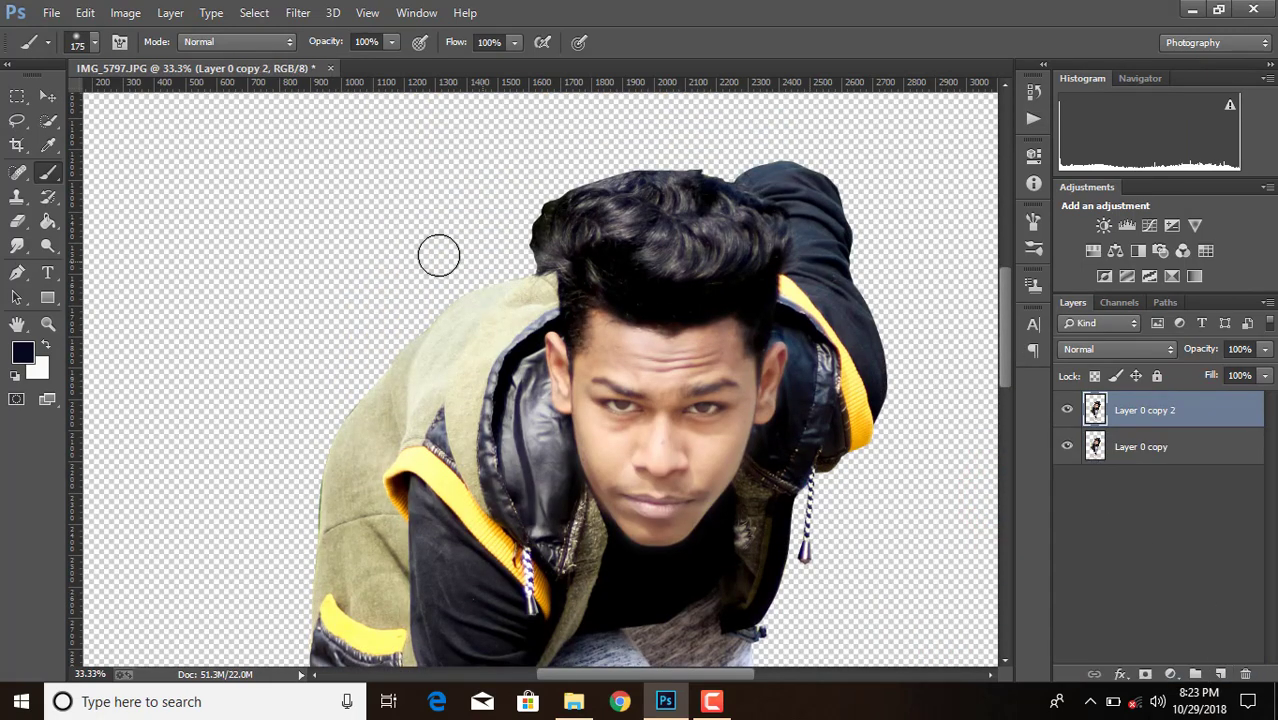
# - Smooth the skin of the forehead and face on the duplicate with the Smudge tool at 80 px and 10% strength
pyautogui.click(17, 246)
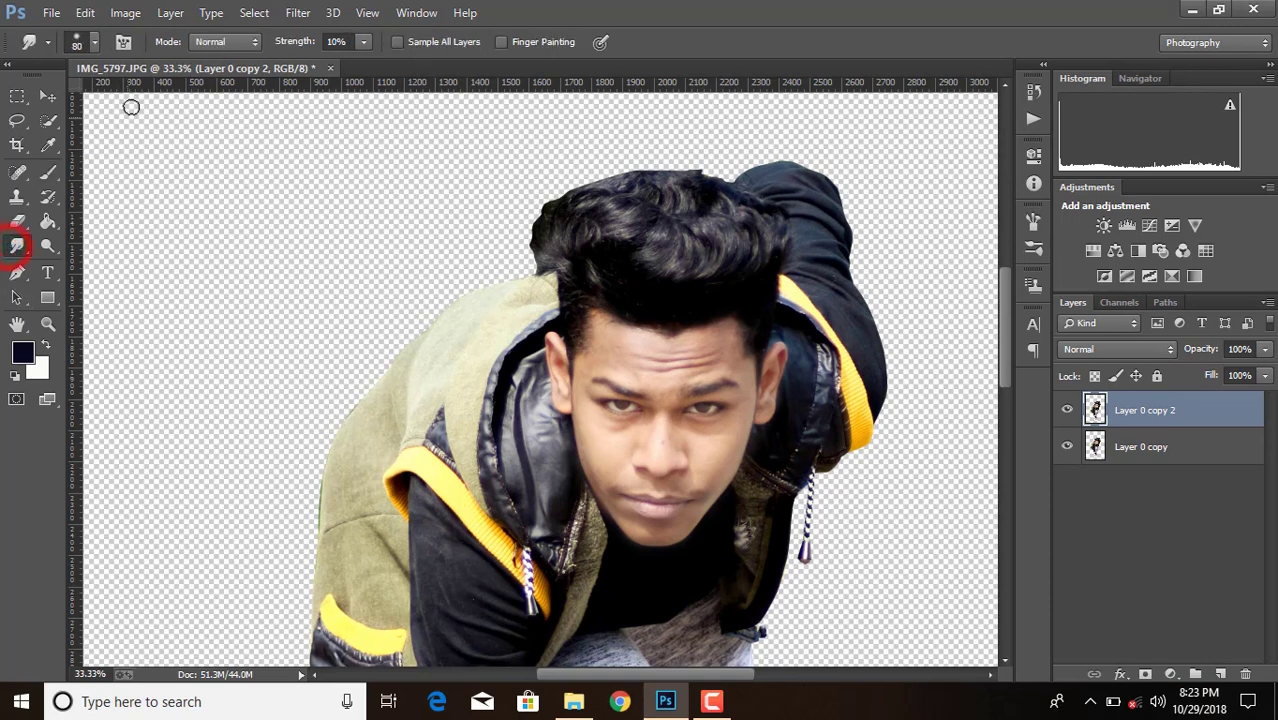
pyautogui.click(93, 41)
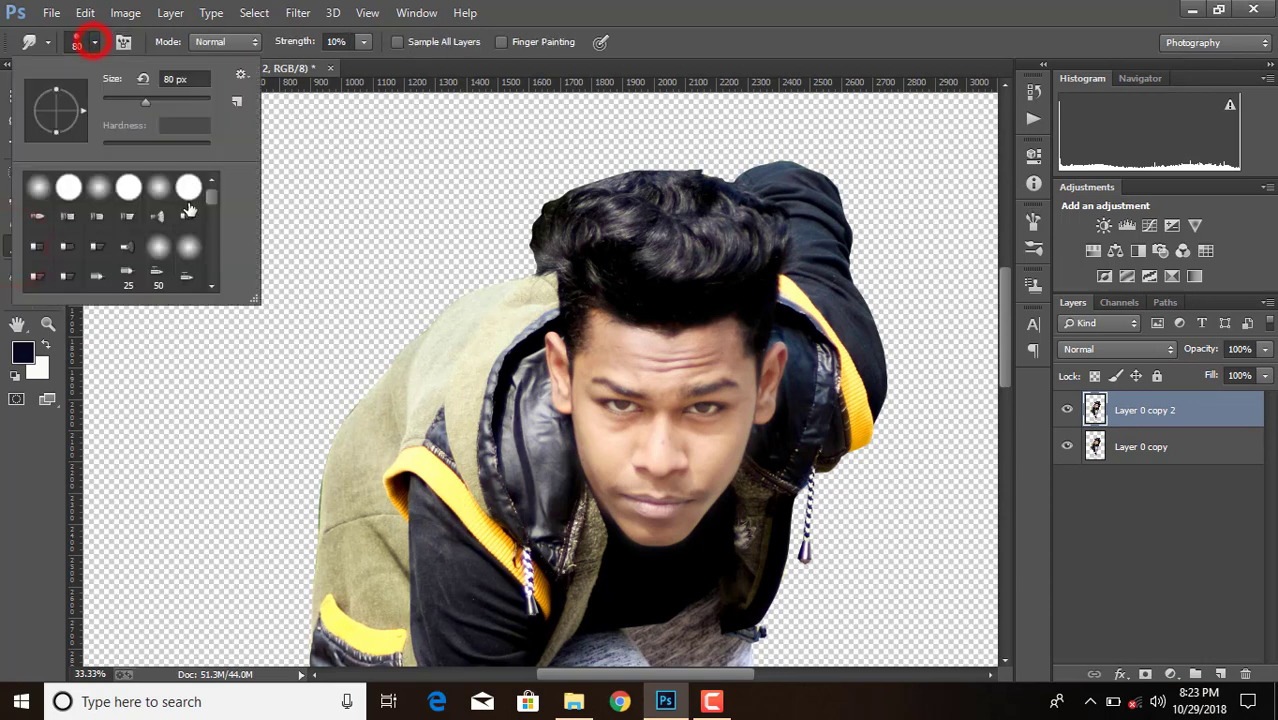
pyautogui.click(364, 43)
pyautogui.click(680, 38)
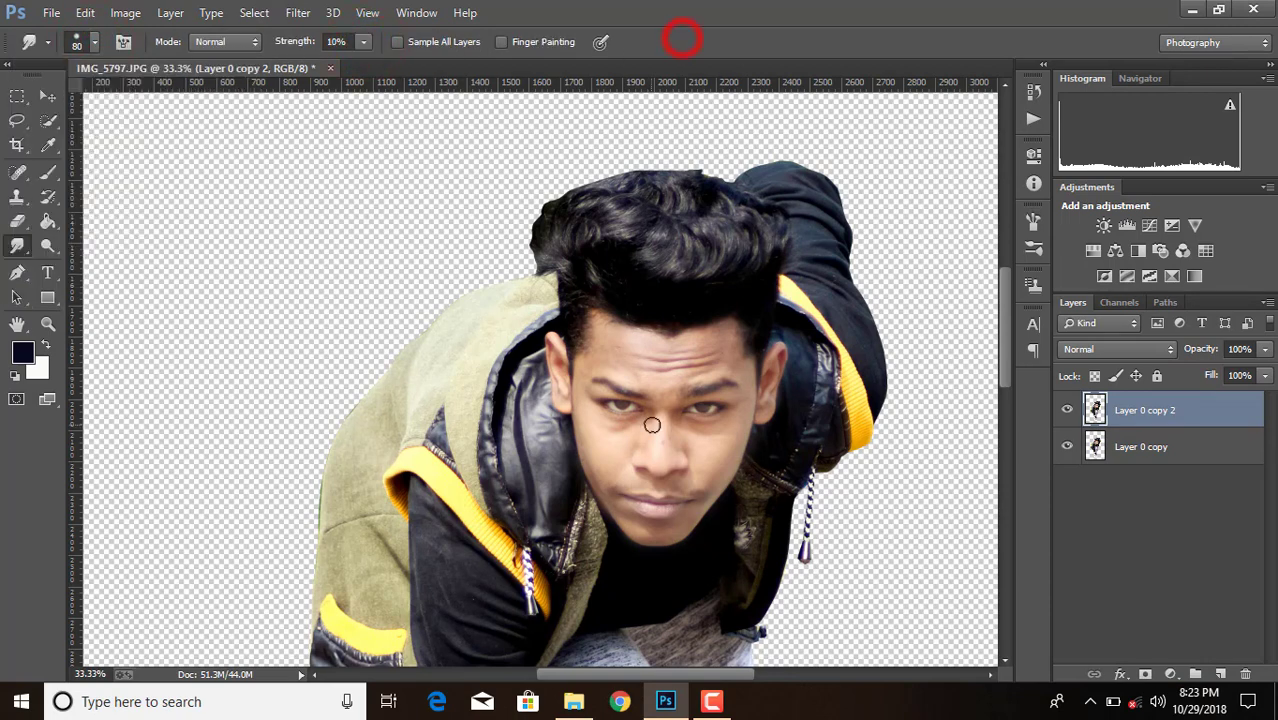
pyautogui.hotkey('ctrl', '+')
pyautogui.hotkey('ctrl', '+')
pyautogui.click(690, 270)
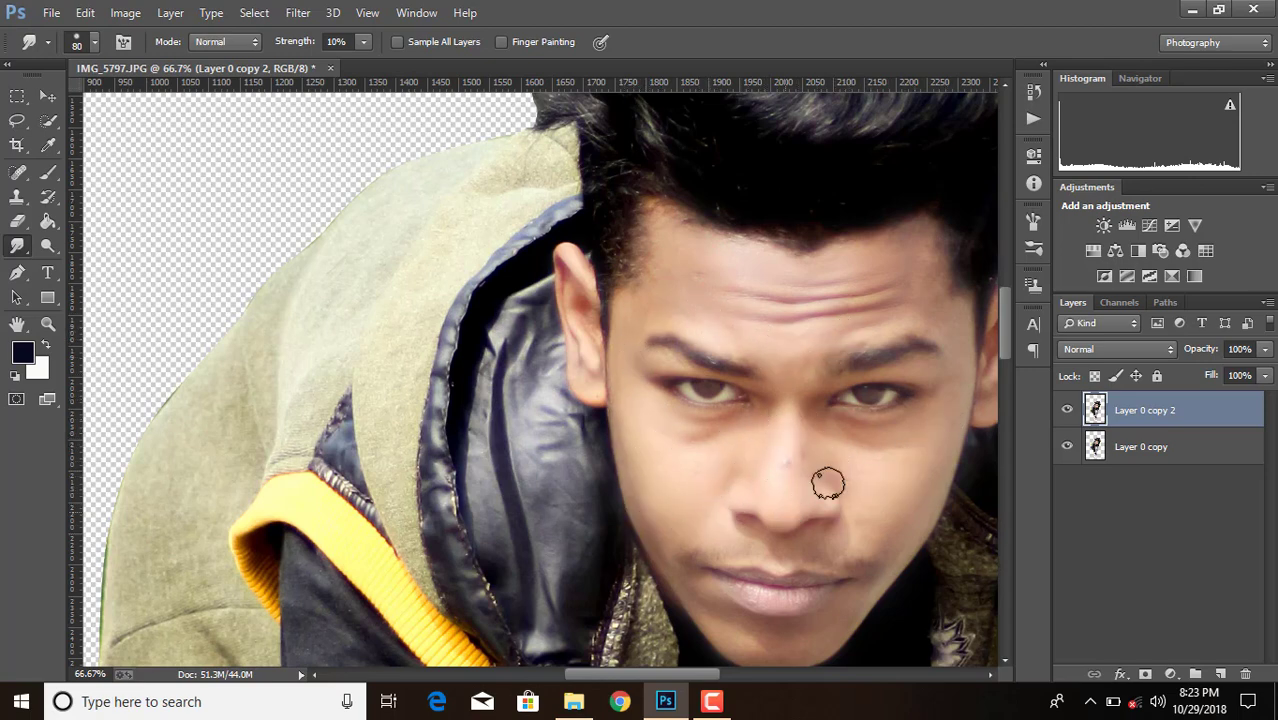
# - Smudge the skin around the cheeks, mouth, ear, temple and eyebrows to smooth the lower and outer face
pyautogui.scroll(-3, 889, 547)
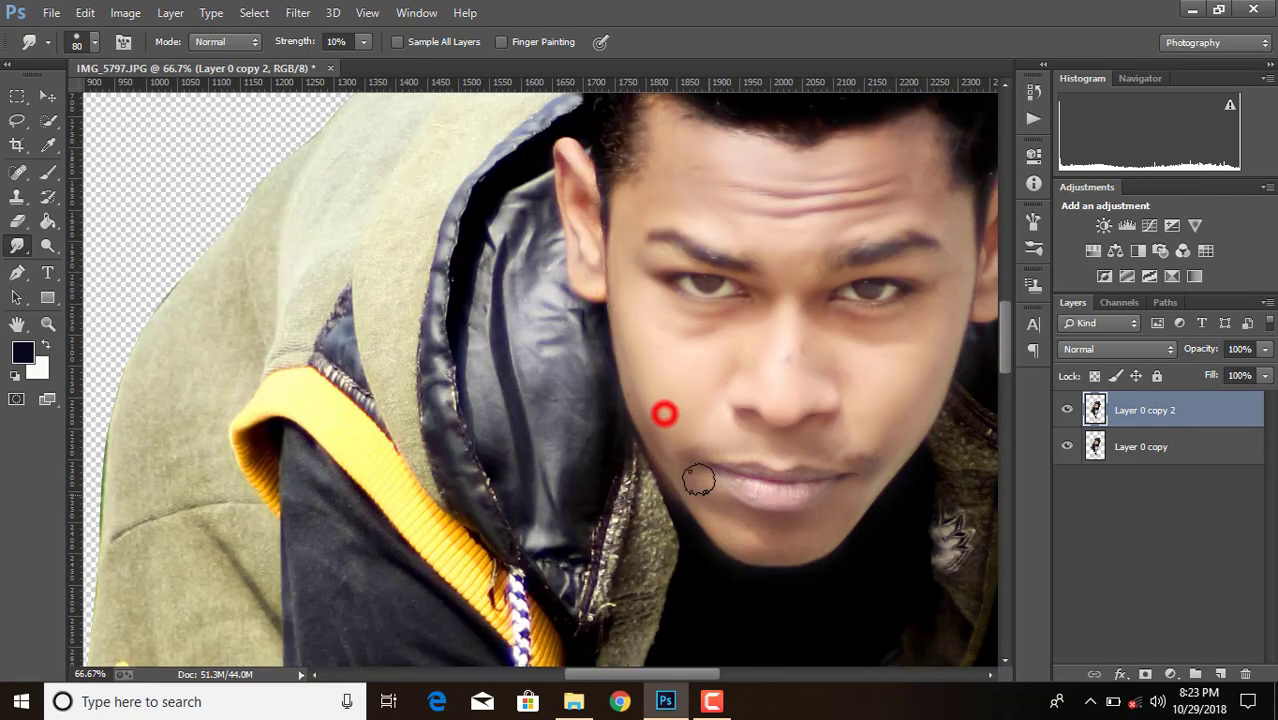
pyautogui.click(725, 442)
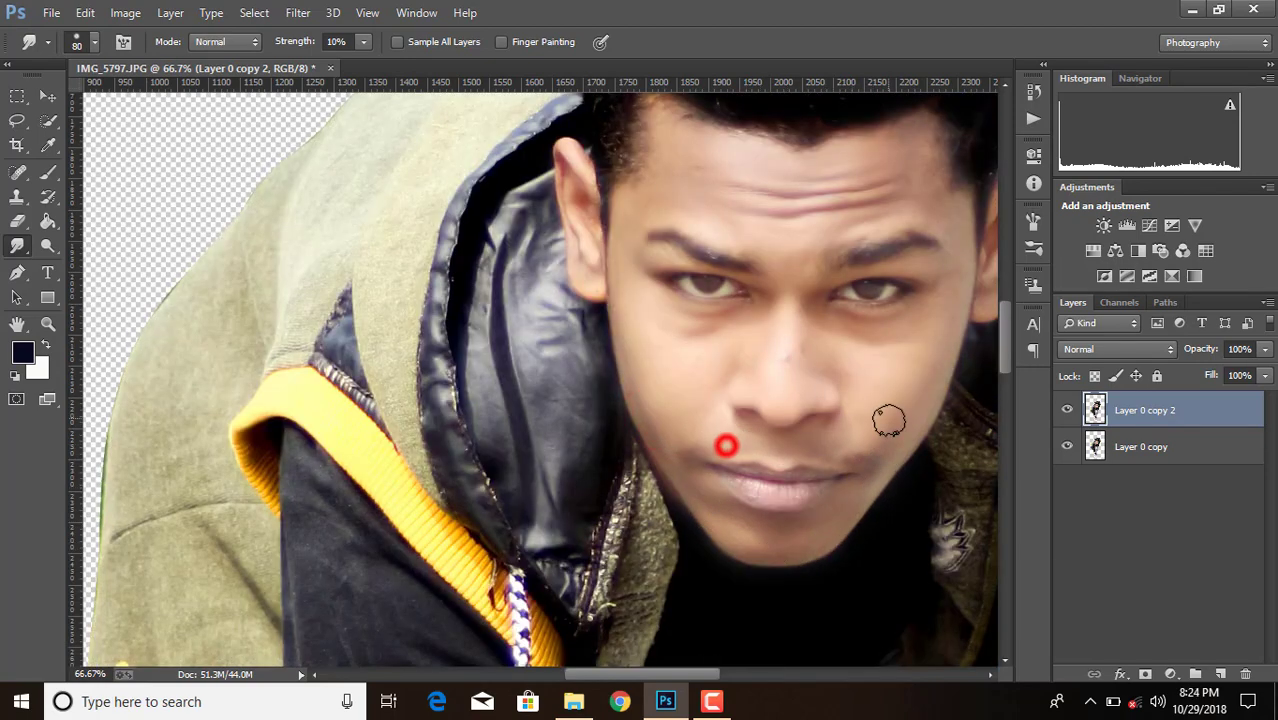
pyautogui.click(572, 244)
pyautogui.click(616, 214)
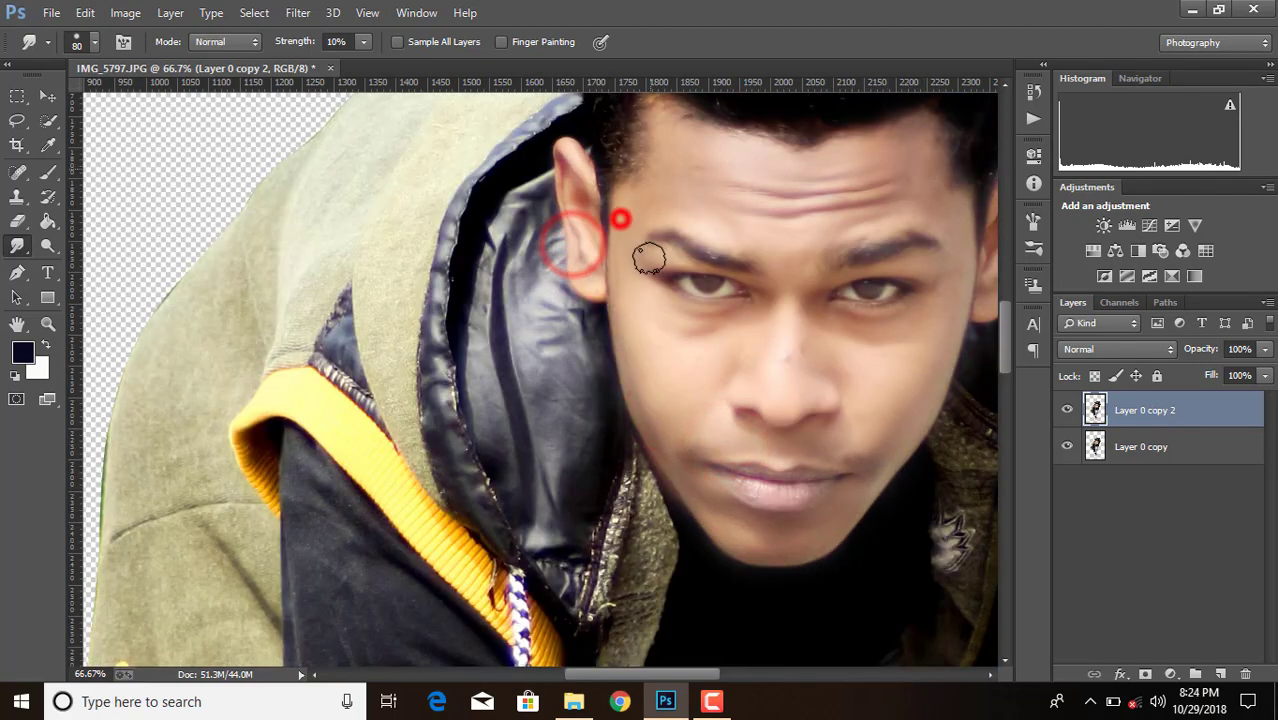
pyautogui.click(812, 240)
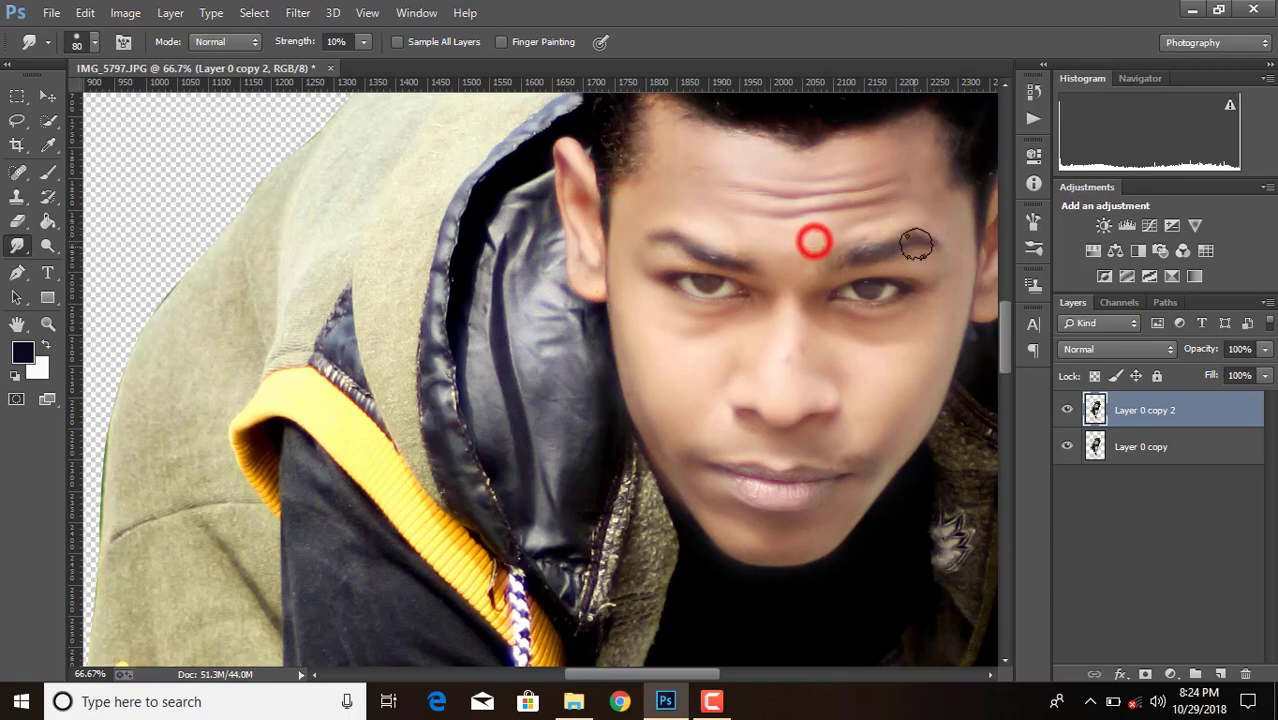
# - Move Layer 0 copy 2 below Layer 0 copy and smudge the bare forearm and hand at 10% strength to smooth the skin
pyautogui.scroll(-20, 880, 400)
pyautogui.hotkey('ctrl', '[')
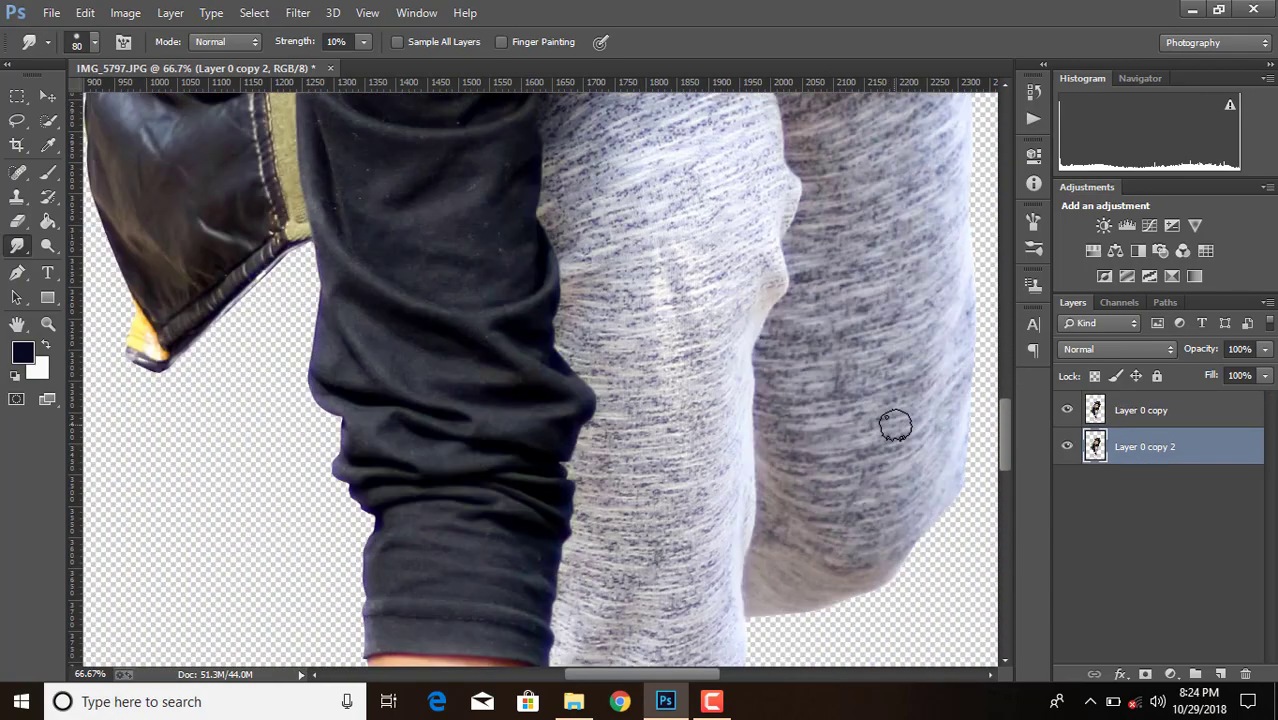
pyautogui.hotkey('ctrl', '-')
pyautogui.hotkey('ctrl', '-')
pyautogui.hotkey('ctrl', '-')
pyautogui.scroll(-2, 630, 470)
pyautogui.press(']')
pyautogui.press(']')
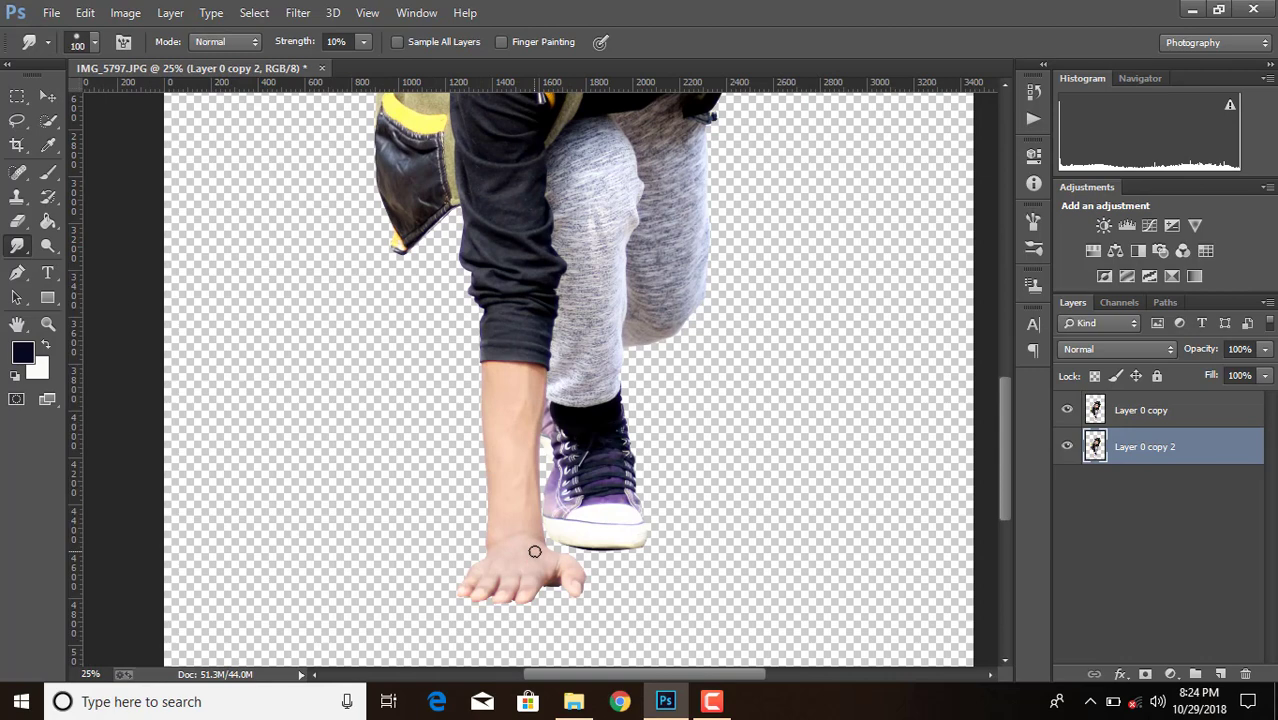
pyautogui.moveTo(505, 448)
pyautogui.mouseDown()
pyautogui.moveTo(514, 365)
pyautogui.moveTo(499, 559)
pyautogui.mouseUp()
# - Select Layer 0 copy and smooth the forehead skin above the eyebrows with the Smudge tool at 70 px
pyautogui.click(1125, 412)
pyautogui.moveTo(1004, 456); pyautogui.dragTo(1002, 346)
pyautogui.click(1095, 410)
pyautogui.hotkey('ctrl', '+')
pyautogui.hotkey('ctrl', '+')
pyautogui.hotkey('ctrl', '+')
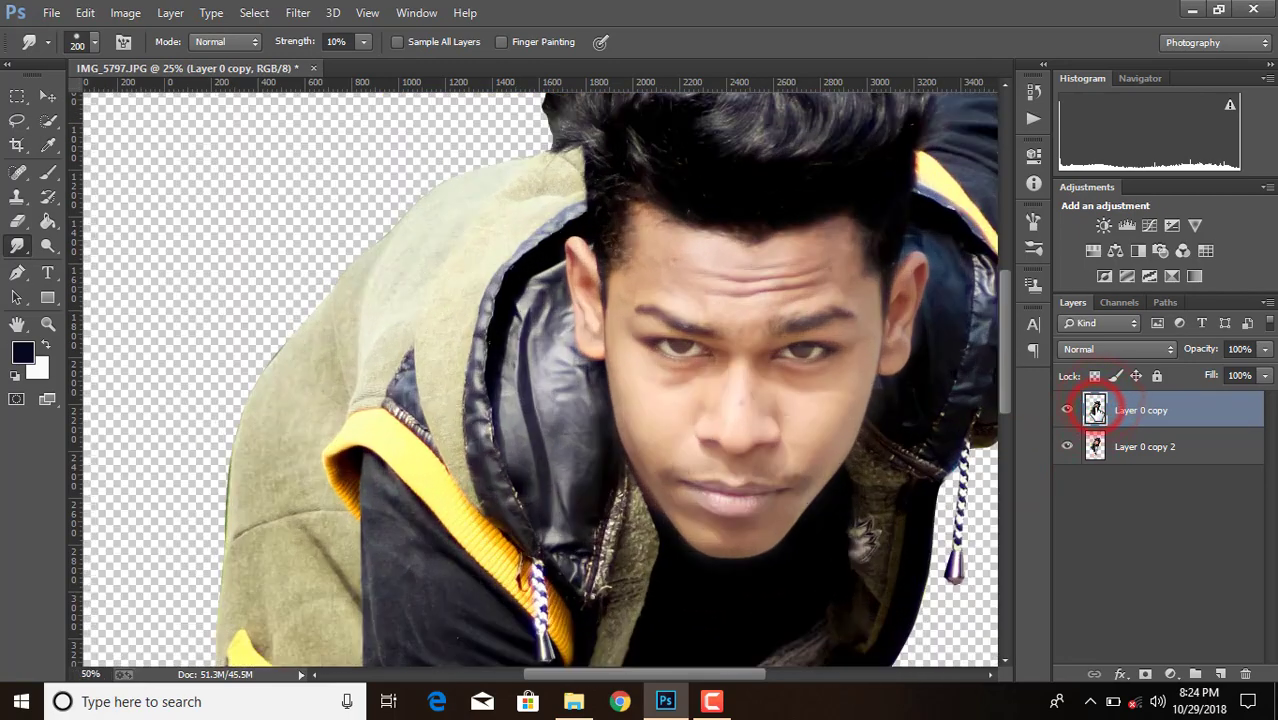
pyautogui.moveTo(605, 672); pyautogui.dragTo(637, 678)
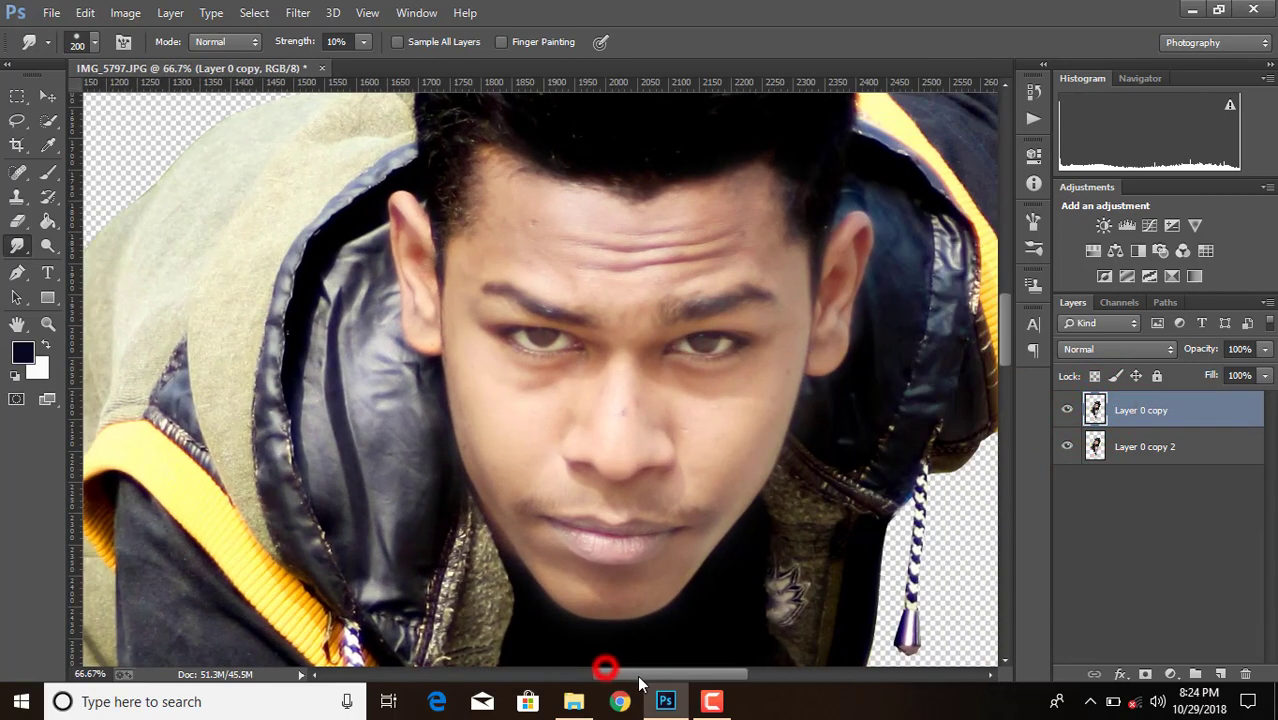
pyautogui.press('[')
pyautogui.press('[')
pyautogui.press('[')
pyautogui.press('[')
pyautogui.press('[')
pyautogui.press('[')
pyautogui.press('[')
pyautogui.press('[')
pyautogui.press('[')
pyautogui.press('[')
pyautogui.moveTo(539, 241)
pyautogui.mouseDown()
pyautogui.moveTo(556, 260)
pyautogui.moveTo(685, 274)
pyautogui.moveTo(658, 268)
pyautogui.mouseUp()
pyautogui.moveTo(528, 223); pyautogui.dragTo(685, 263)
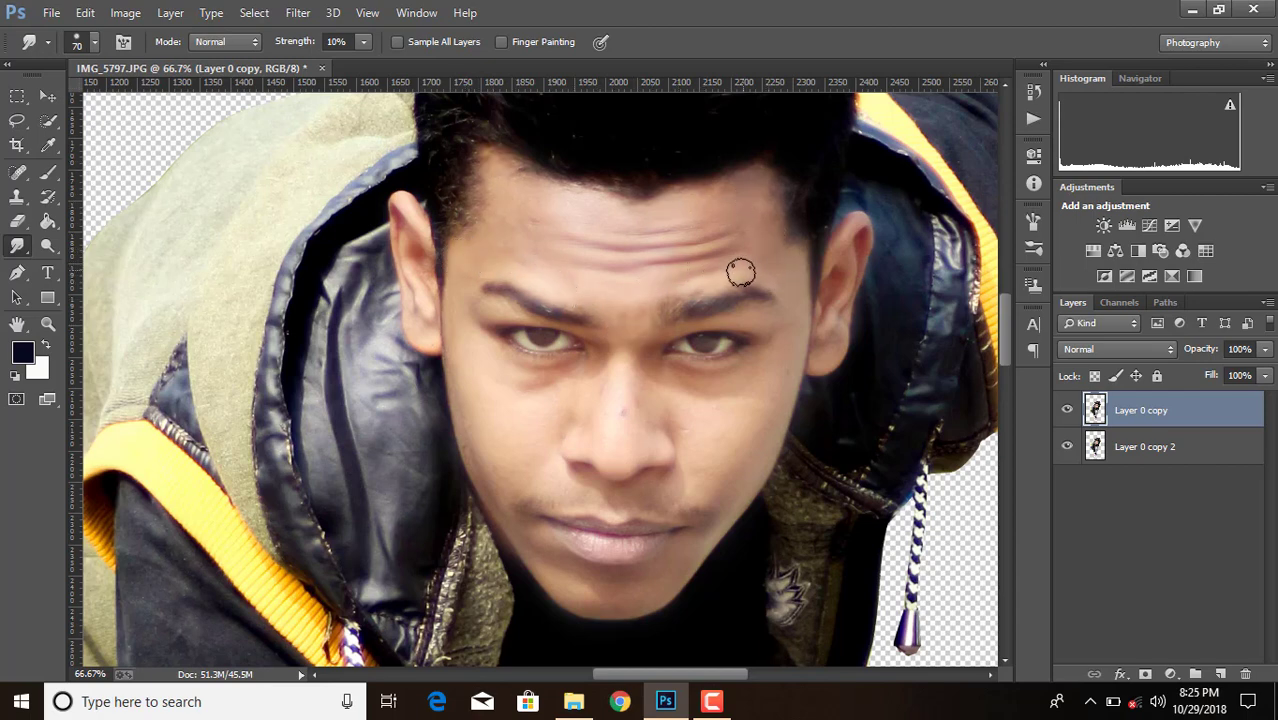
# - Switch the Smudge tool to the 111 px scattered-dot brush tip and raise its strength to 100%
pyautogui.scroll(5, 802, 317)
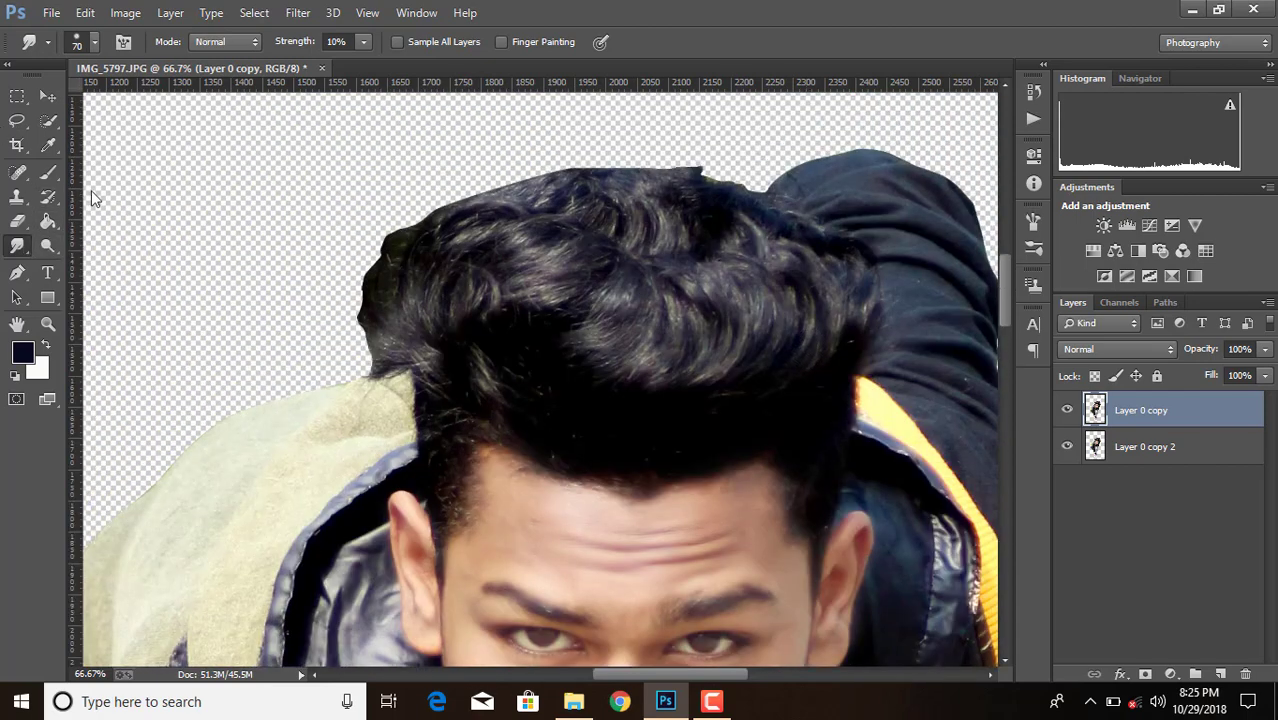
pyautogui.click(88, 41)
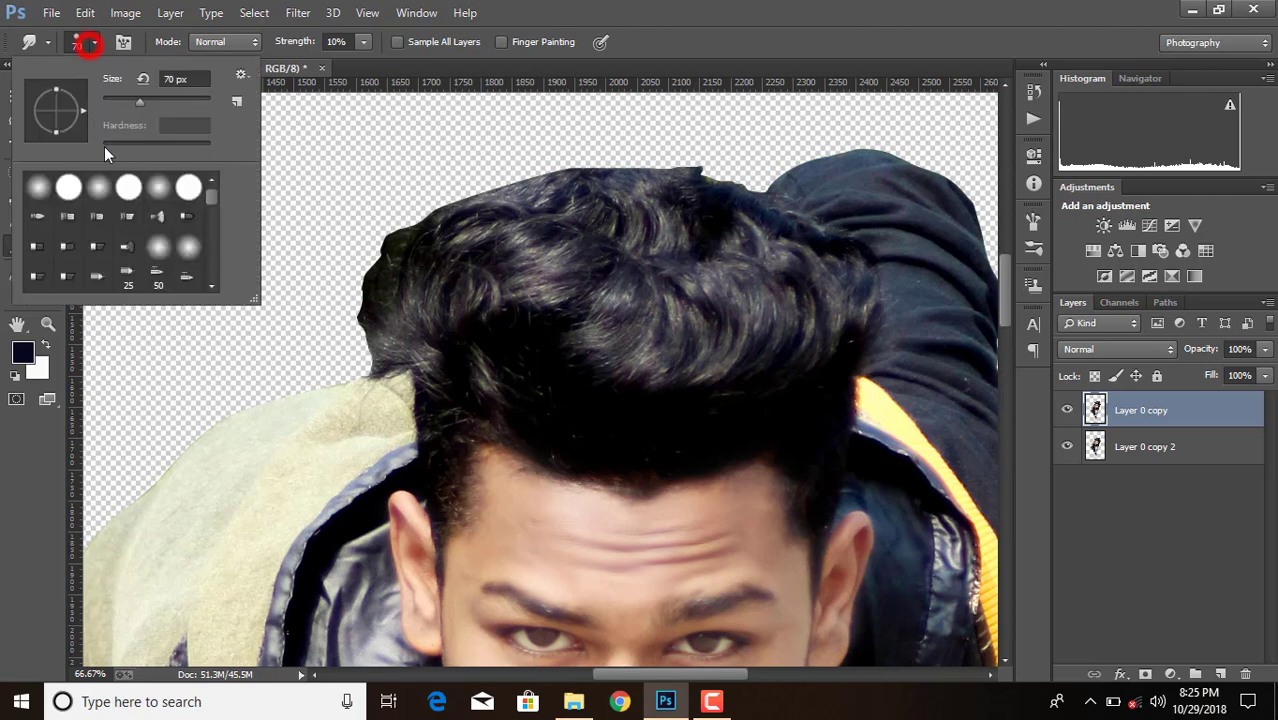
pyautogui.scroll(-3, 126, 212)
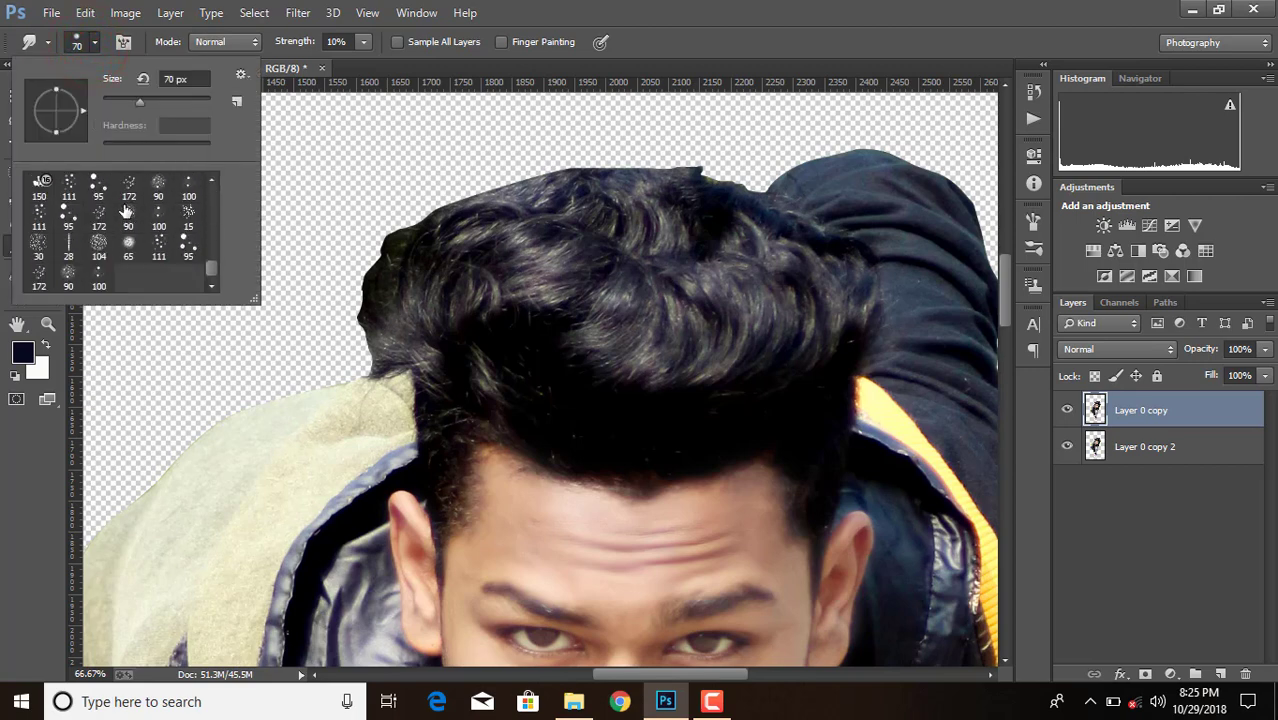
pyautogui.doubleClick(190, 255)
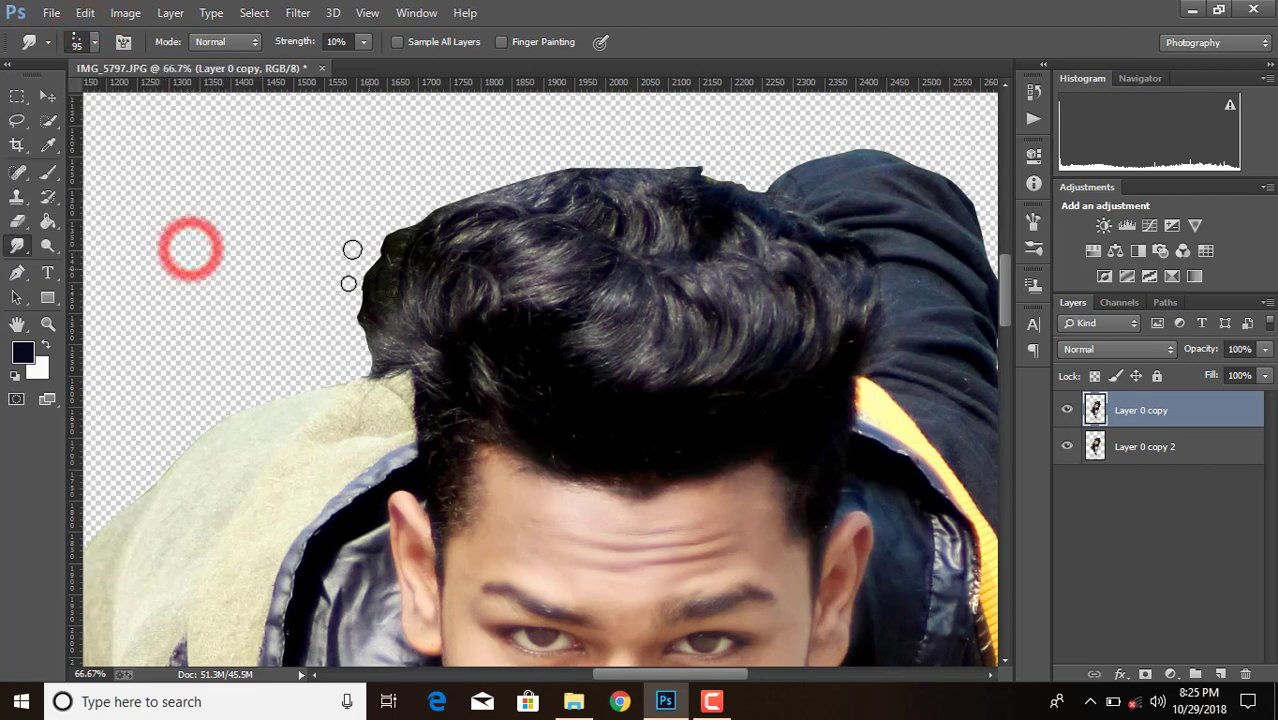
pyautogui.click(91, 48)
pyautogui.doubleClick(156, 244)
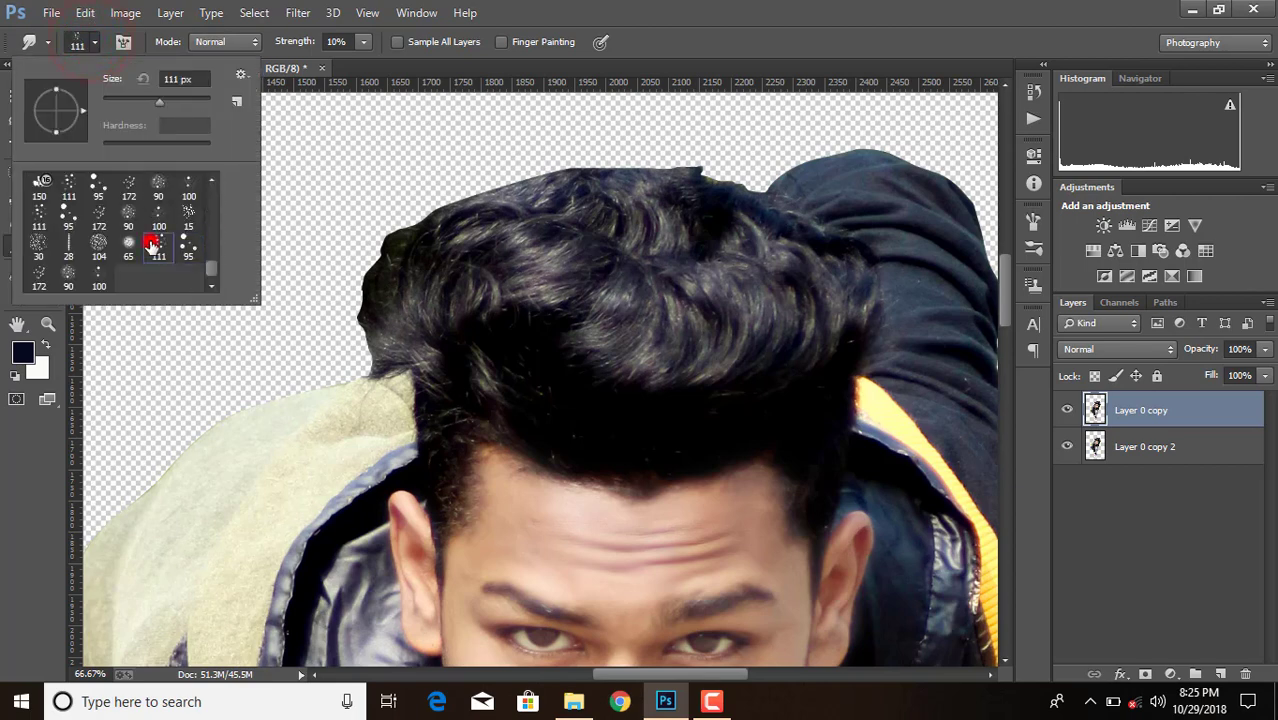
pyautogui.click(363, 42)
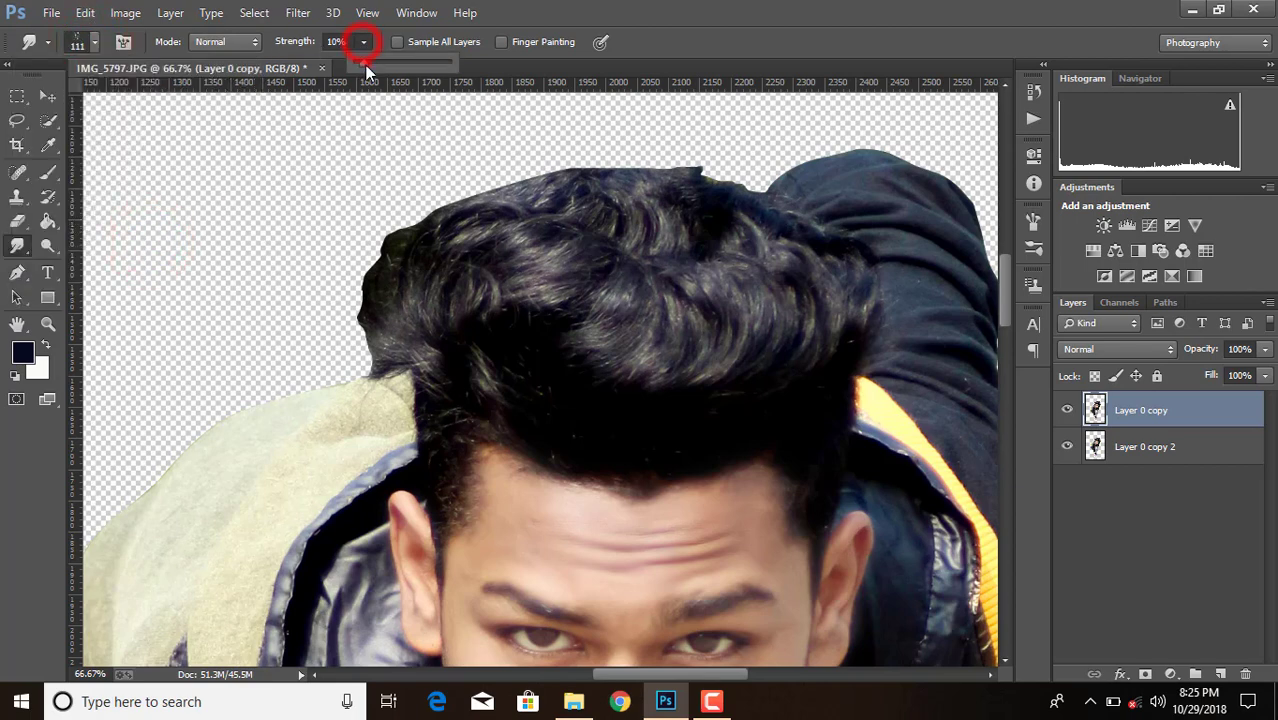
pyautogui.moveTo(365, 63); pyautogui.dragTo(450, 64)
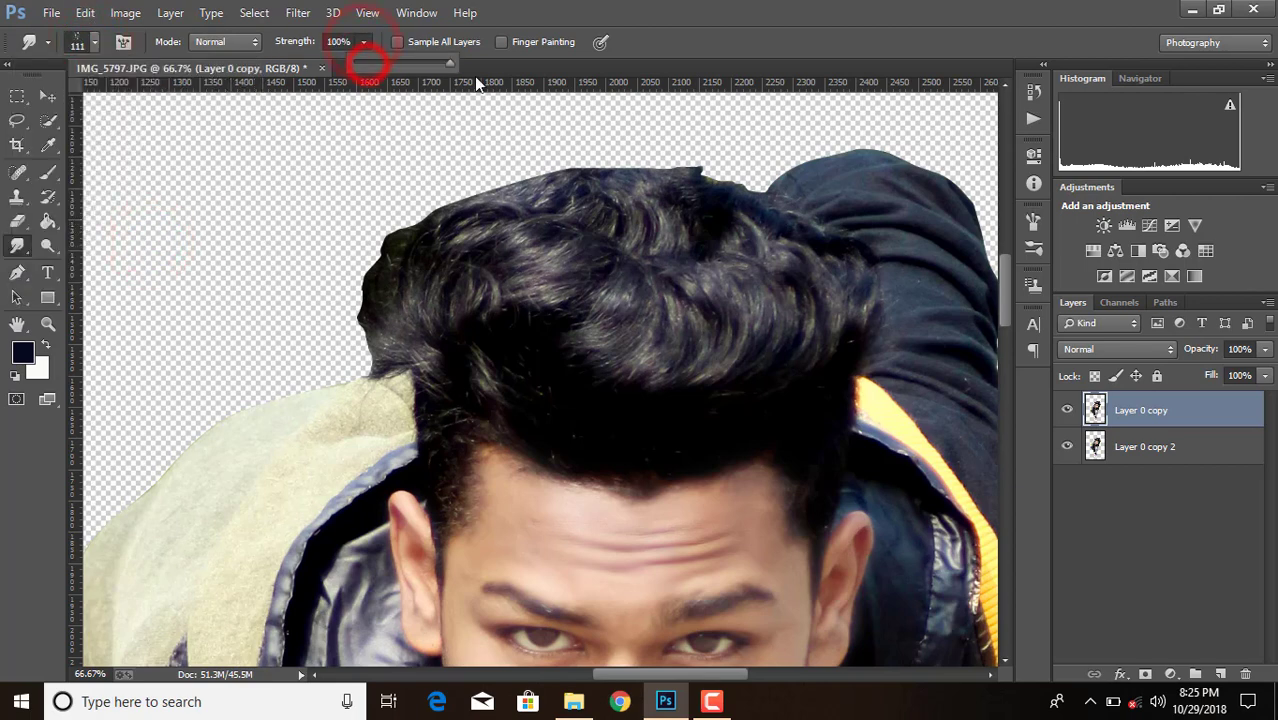
# - Smudge the hair upward into strands on Layer 0 copy, enlarging the scattered brush from 80 to 175 px
pyautogui.click(413, 325)
pyautogui.press('[')
pyautogui.hotkey('ctrl', '-')
pyautogui.hotkey('ctrl', '-')
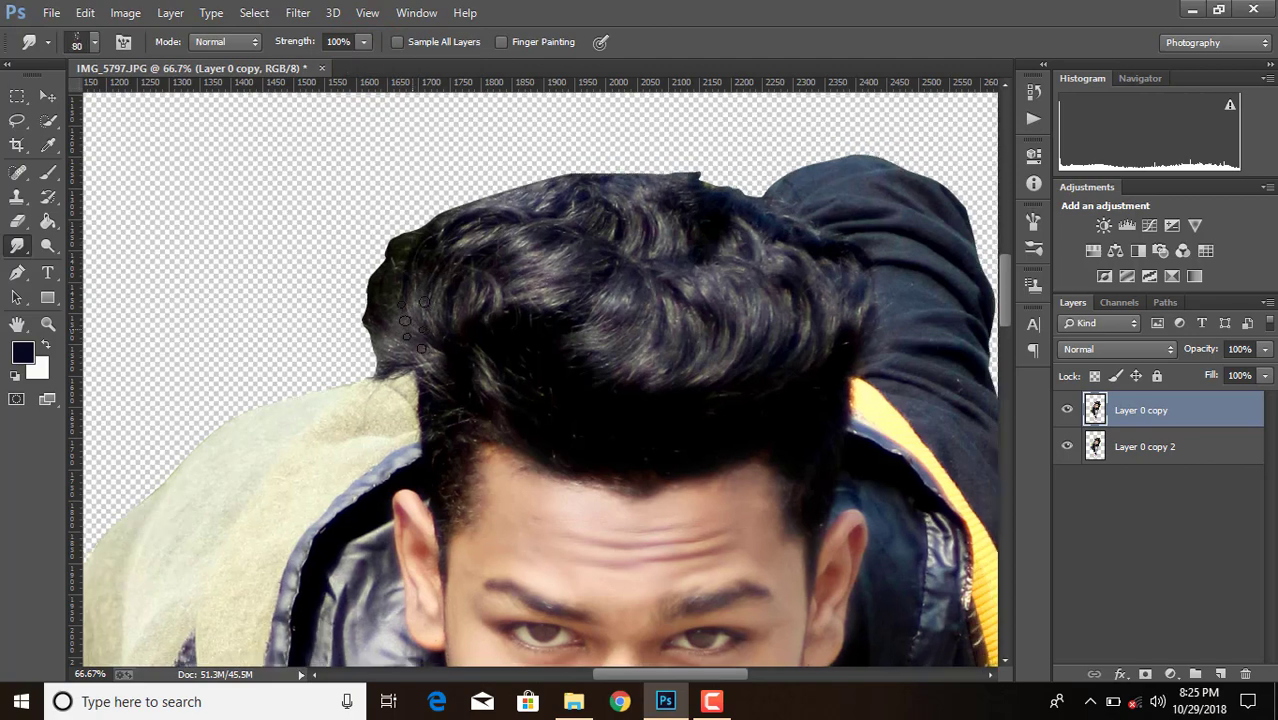
pyautogui.hotkey('ctrl', '-')
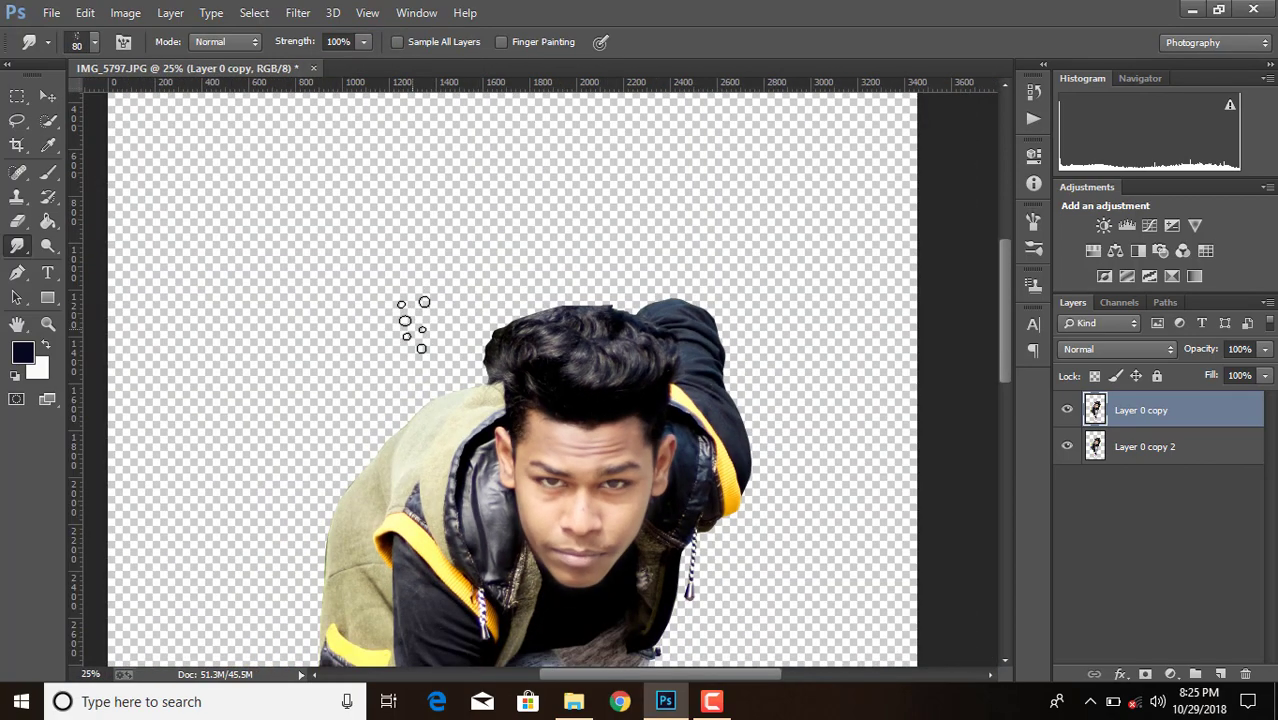
pyautogui.moveTo(509, 373)
pyautogui.mouseDown()
pyautogui.moveTo(516, 357)
pyautogui.moveTo(488, 365)
pyautogui.moveTo(503, 352)
pyautogui.mouseUp()
pyautogui.press(']')
pyautogui.press(']')
pyautogui.press(']')
pyautogui.press(']')
pyautogui.press(']')
pyautogui.moveTo(656, 371); pyautogui.dragTo(650, 354)
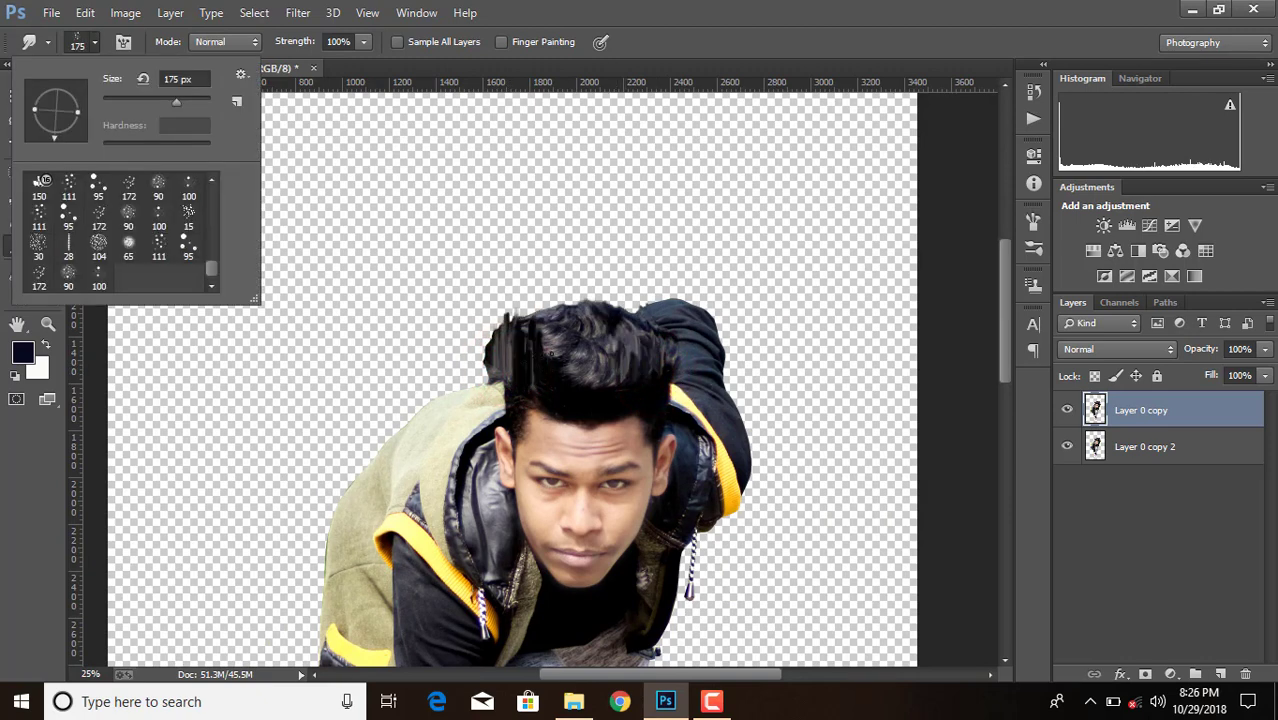
# - Try pulling spikes out of the upper hair edge, undo the last stroke, and adjust the brush tip's angle
pyautogui.moveTo(519, 357); pyautogui.dragTo(526, 314)
pyautogui.moveTo(534, 332); pyautogui.dragTo(562, 288)
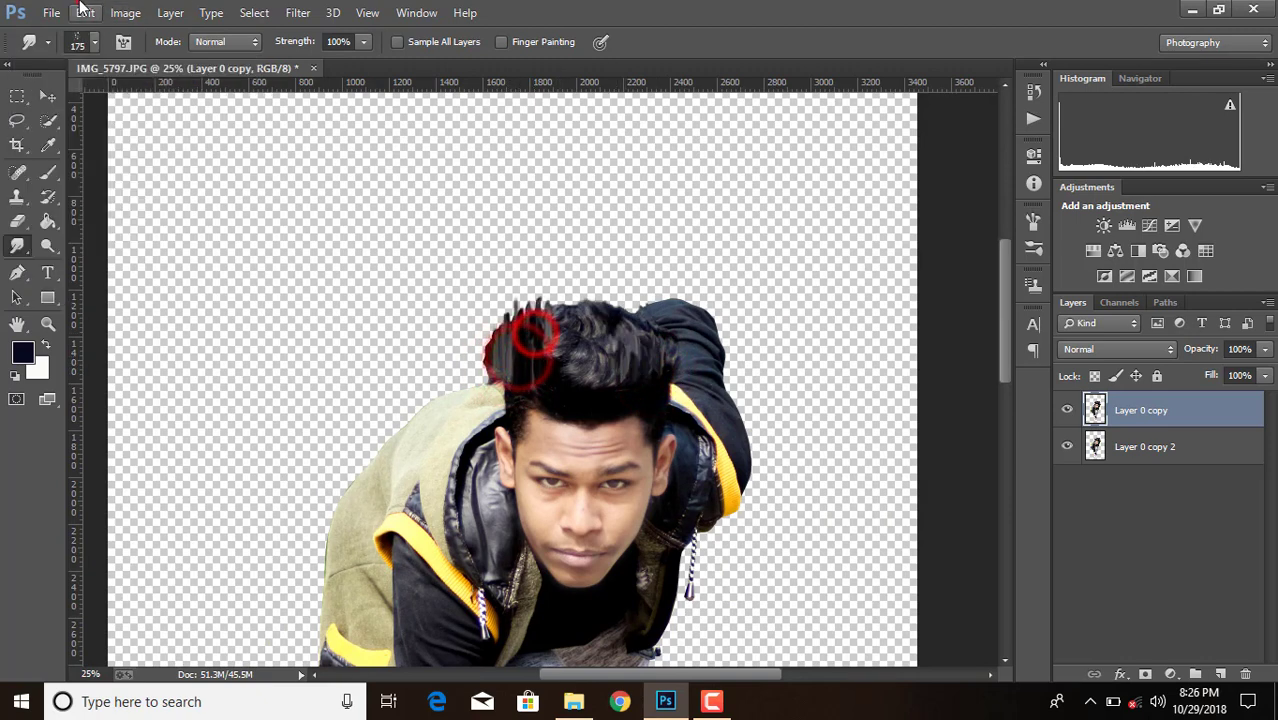
pyautogui.click(81, 7)
pyautogui.click(140, 47)
pyautogui.click(95, 44)
pyautogui.click(51, 128)
pyautogui.click(528, 357)
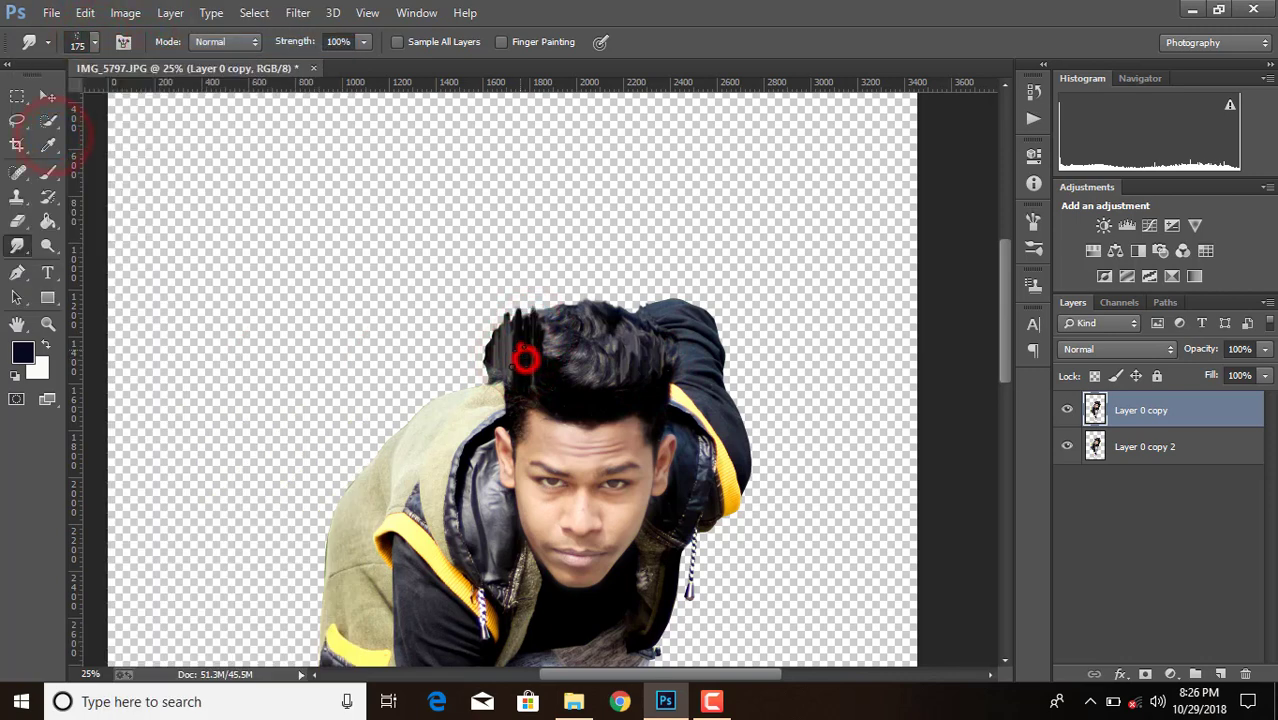
# - Undo a trial of tall hair spikes and smudge the crown hair upward with the brush reduced to 100 px
pyautogui.moveTo(545, 355); pyautogui.dragTo(560, 287)
pyautogui.press('[')
pyautogui.press('[')
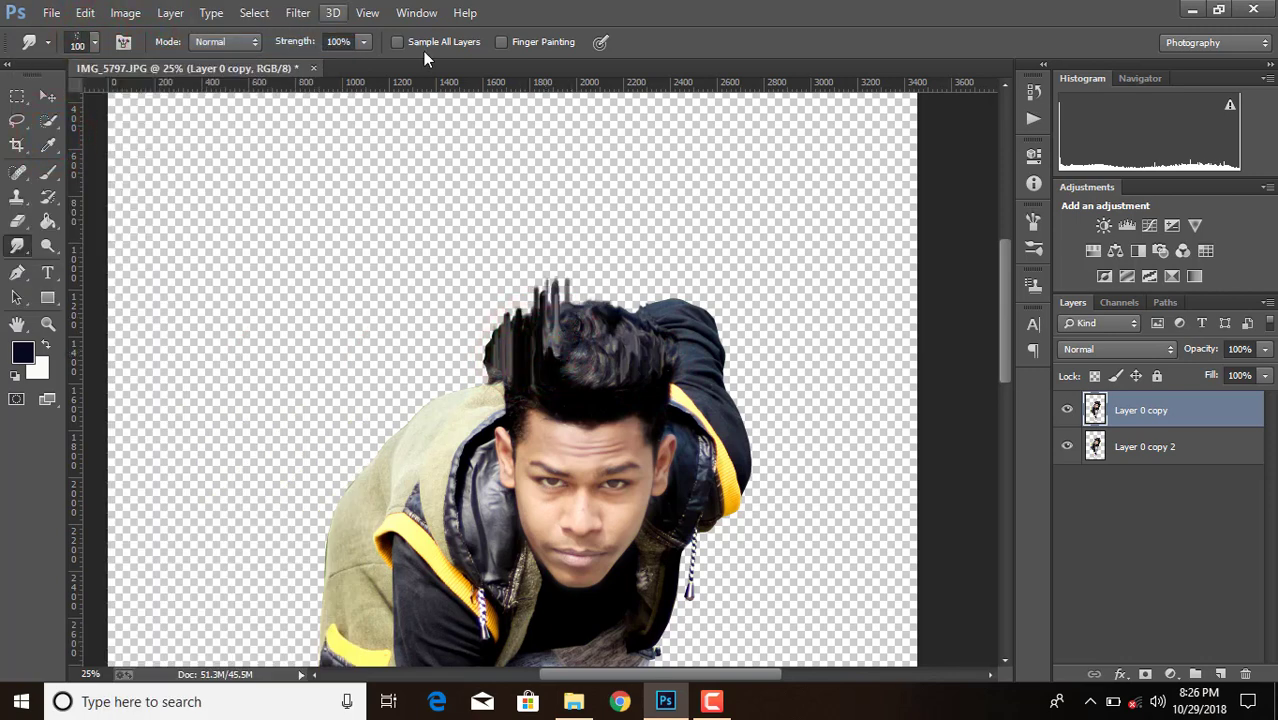
pyautogui.click(85, 12)
pyautogui.click(120, 33)
pyautogui.moveTo(531, 330)
pyautogui.mouseDown()
pyautogui.moveTo(602, 251)
pyautogui.moveTo(620, 254)
pyautogui.moveTo(579, 285)
pyautogui.moveTo(594, 315)
pyautogui.moveTo(638, 300)
pyautogui.moveTo(630, 292)
pyautogui.mouseUp()
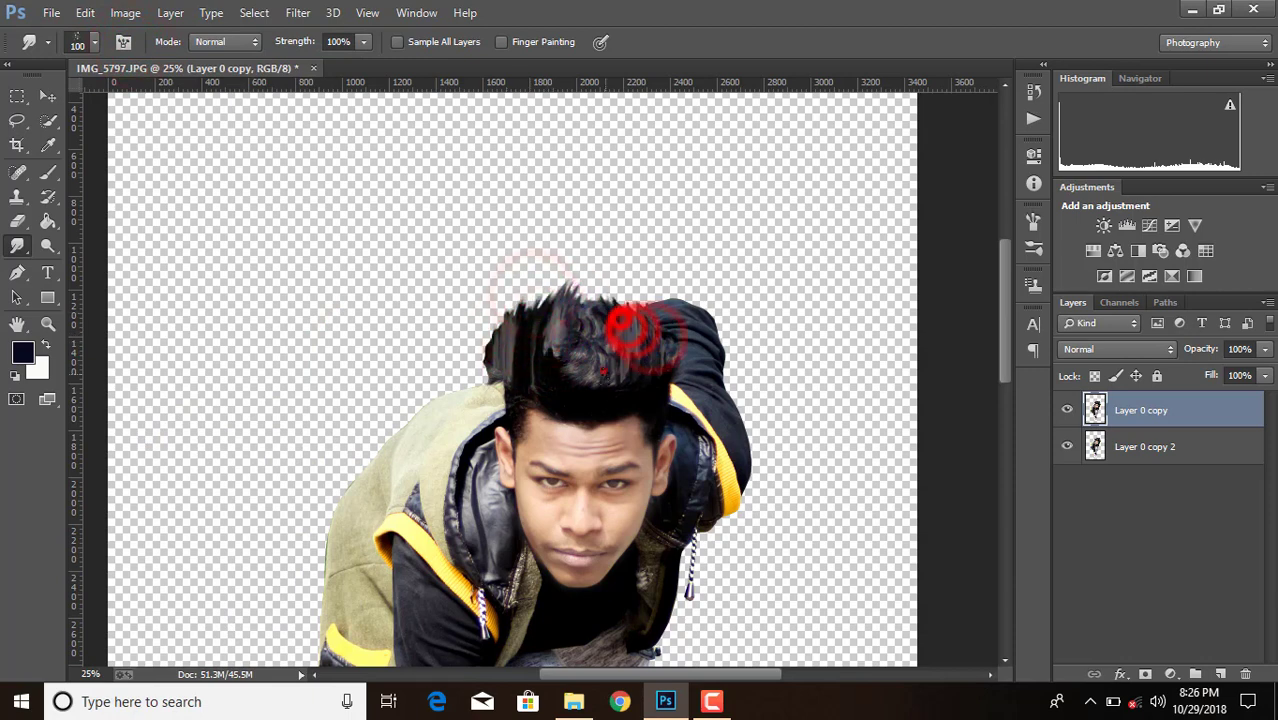
pyautogui.moveTo(600, 345)
pyautogui.mouseDown()
pyautogui.moveTo(622, 288)
pyautogui.moveTo(608, 275)
pyautogui.mouseUp()
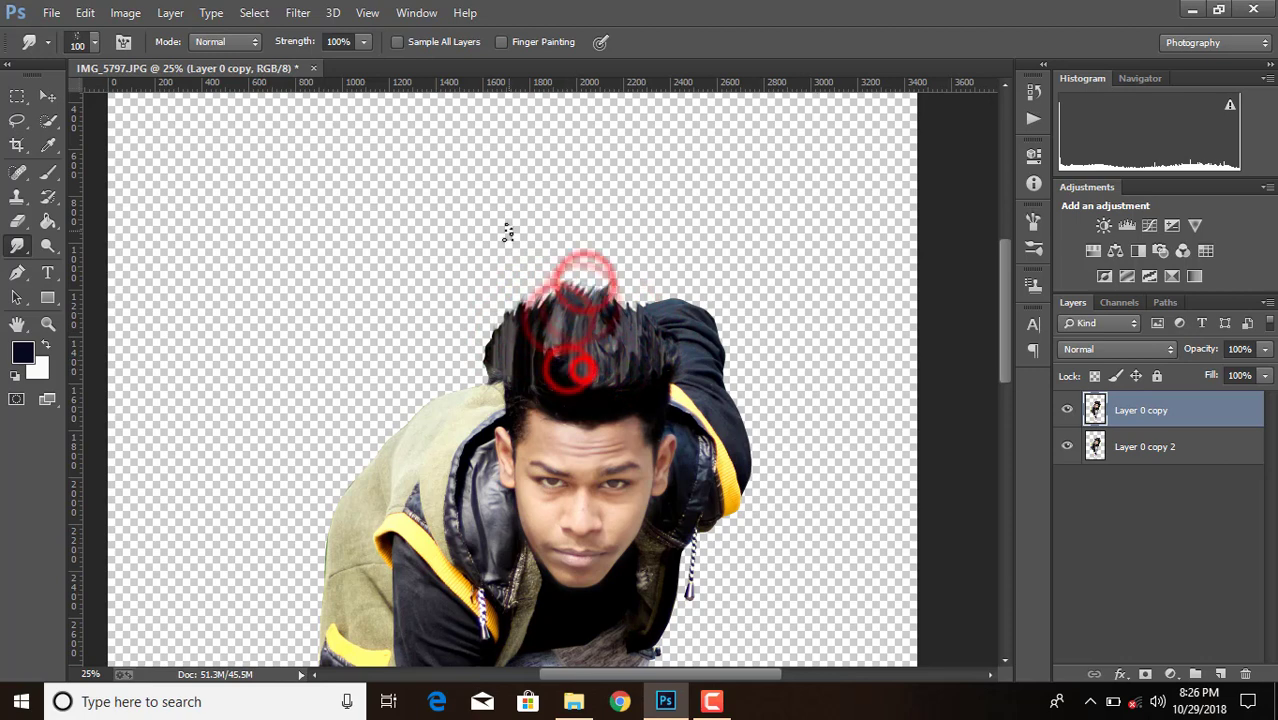
# - Undo the last smudge stroke and pull the front and crown hair up into a pointed quiff with the 100 px brush
pyautogui.click(85, 12)
pyautogui.click(167, 45)
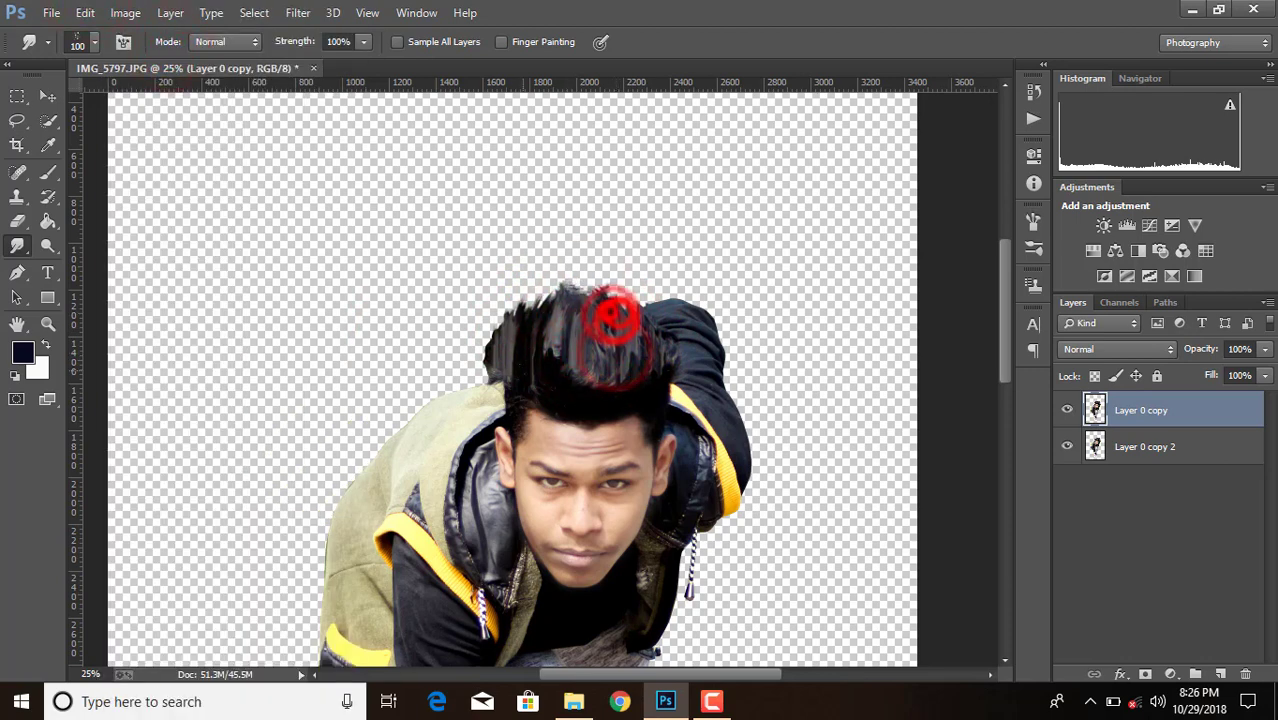
pyautogui.click(17, 220)
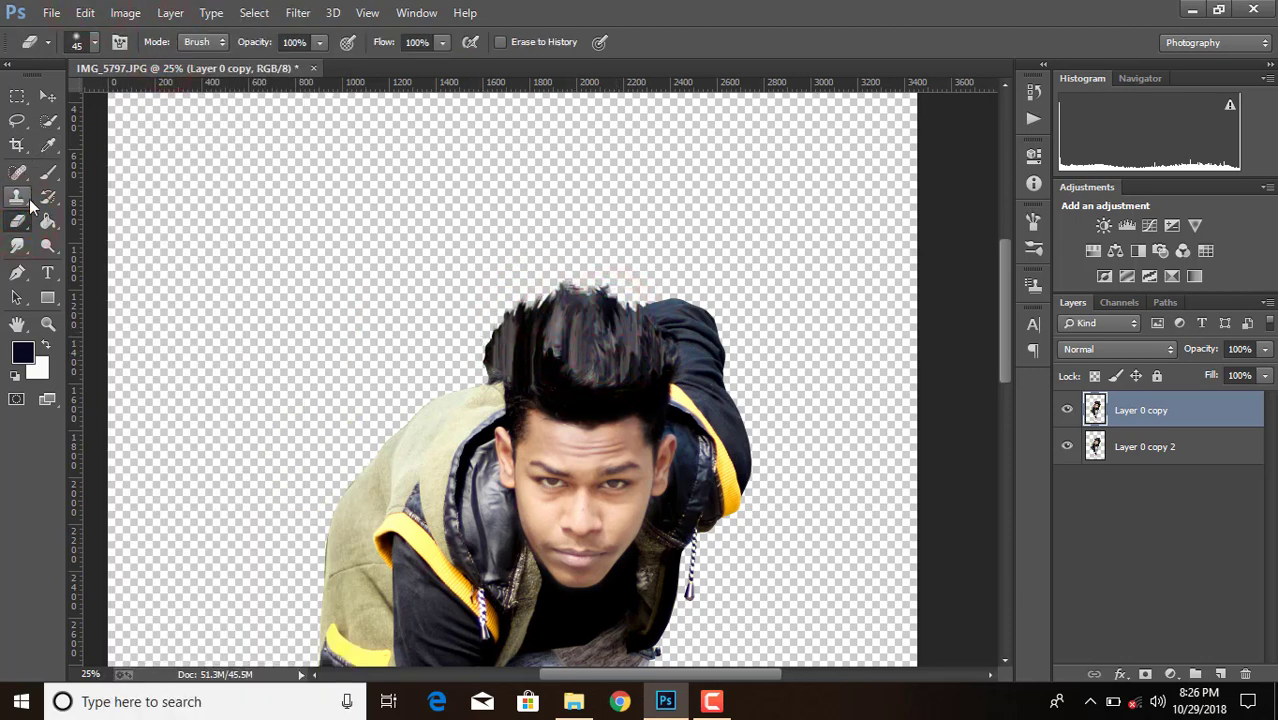
pyautogui.click(19, 243)
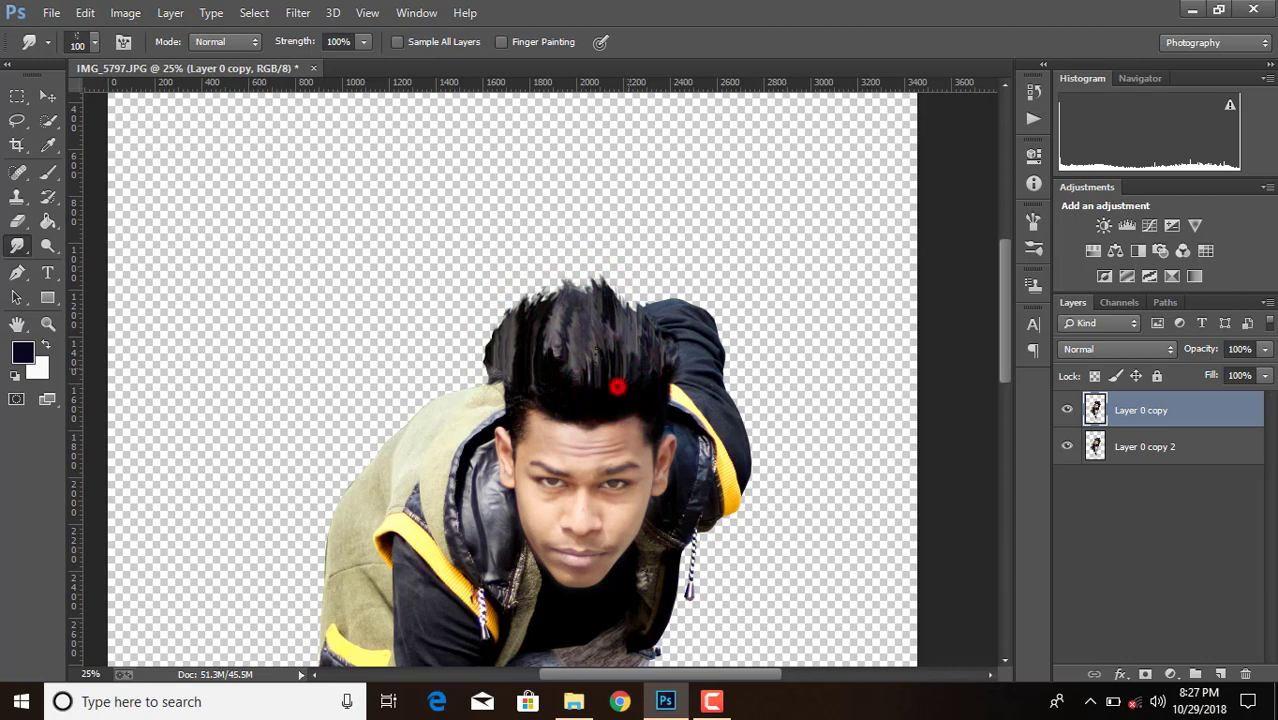
pyautogui.moveTo(559, 361); pyautogui.dragTo(561, 332)
pyautogui.moveTo(552, 352)
pyautogui.mouseDown()
pyautogui.moveTo(494, 357)
pyautogui.moveTo(563, 336)
pyautogui.moveTo(545, 298)
pyautogui.mouseUp()
pyautogui.moveTo(628, 352)
pyautogui.mouseDown()
pyautogui.moveTo(642, 335)
pyautogui.moveTo(620, 300)
pyautogui.moveTo(632, 298)
pyautogui.mouseUp()
pyautogui.moveTo(614, 362)
pyautogui.mouseDown()
pyautogui.moveTo(558, 265)
pyautogui.moveTo(562, 300)
pyautogui.mouseUp()
pyautogui.moveTo(542, 348)
pyautogui.mouseDown()
pyautogui.moveTo(562, 266)
pyautogui.moveTo(604, 270)
pyautogui.mouseUp()
pyautogui.moveTo(605, 362); pyautogui.dragTo(618, 275)
pyautogui.moveTo(571, 350); pyautogui.dragTo(592, 264)
# - Merge Layer 0 copy and Layer 0 copy 2 into one layer
pyautogui.keyDown('ctrl'); pyautogui.click(1128, 444); pyautogui.keyUp('ctrl')
pyautogui.rightClick(1128, 439)
pyautogui.click(822, 534)
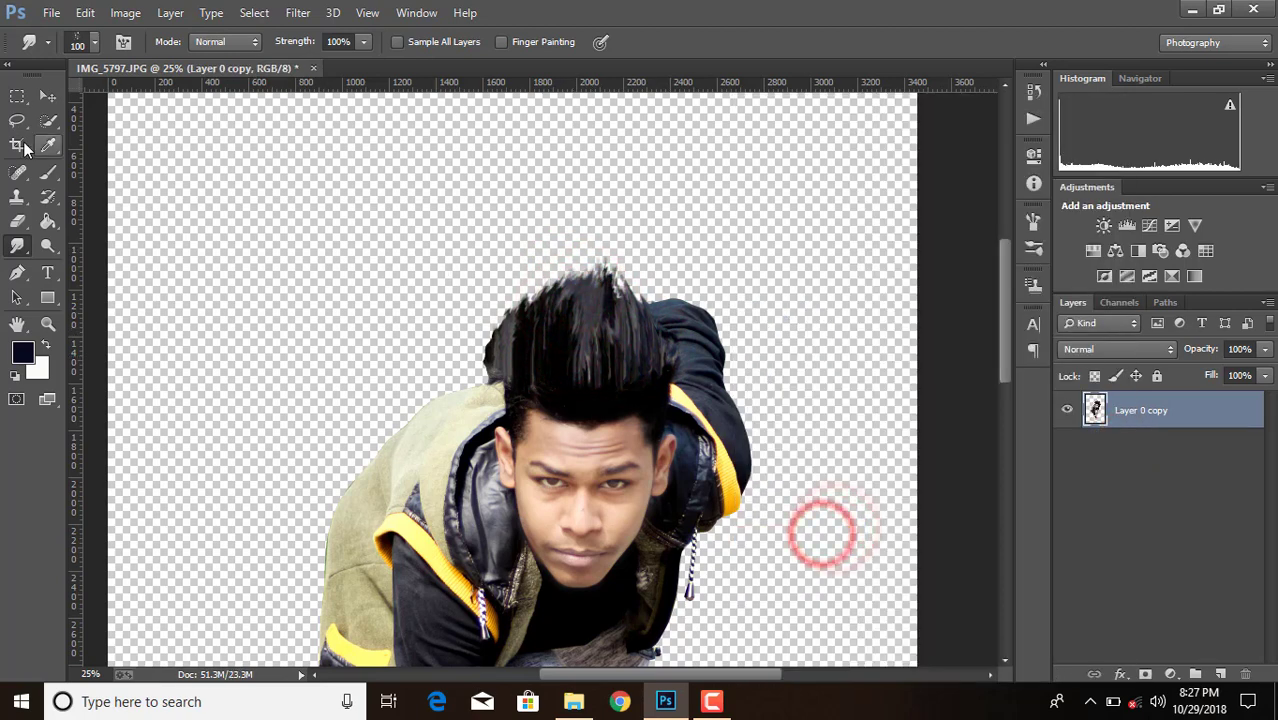
# - Outline the hair down to the sideburns with the Lasso tool and copy the selection to a new layer
pyautogui.click(16, 121)
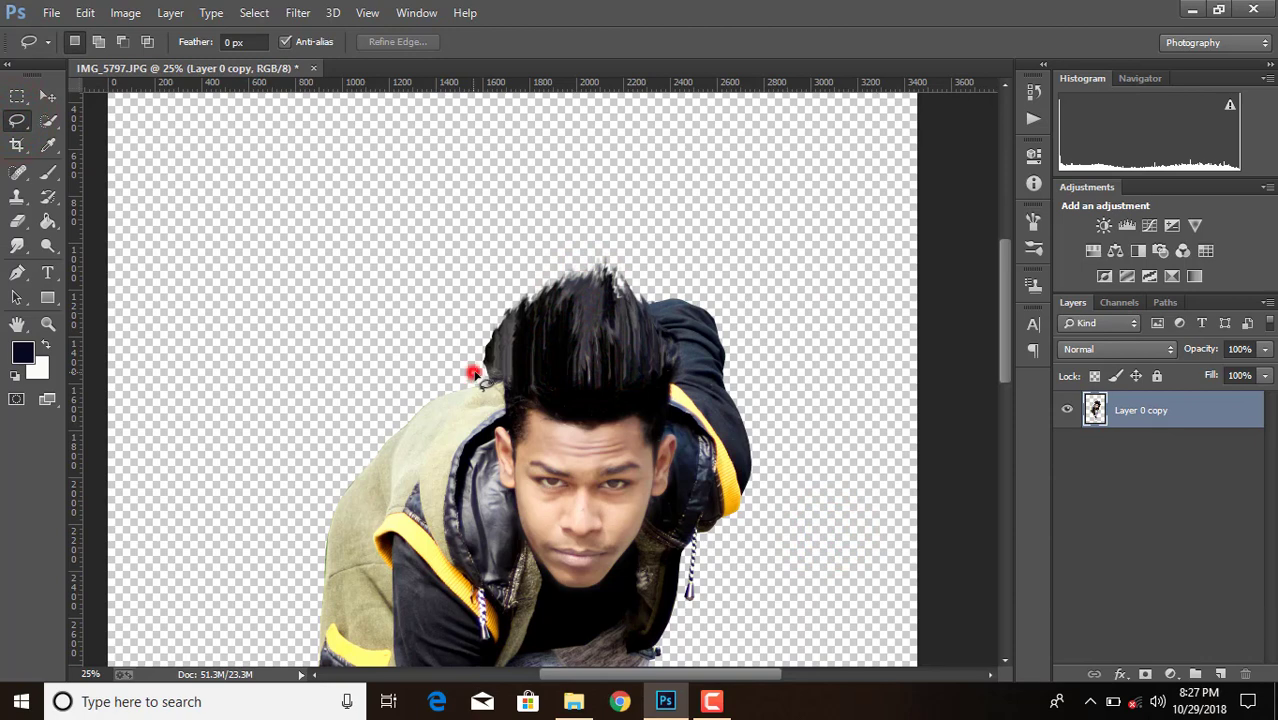
pyautogui.moveTo(475, 373); pyautogui.dragTo(515, 451)
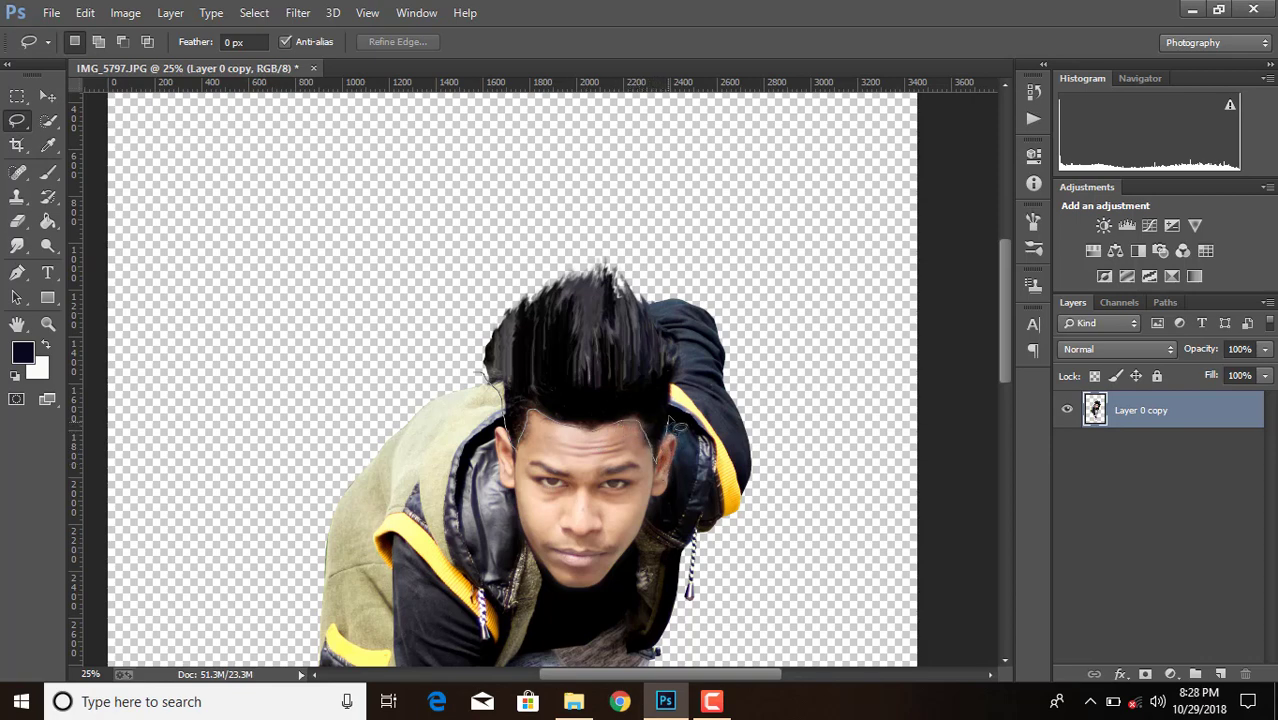
pyautogui.moveTo(653, 309)
pyautogui.mouseDown()
pyautogui.moveTo(514, 222)
pyautogui.moveTo(436, 323)
pyautogui.mouseUp()
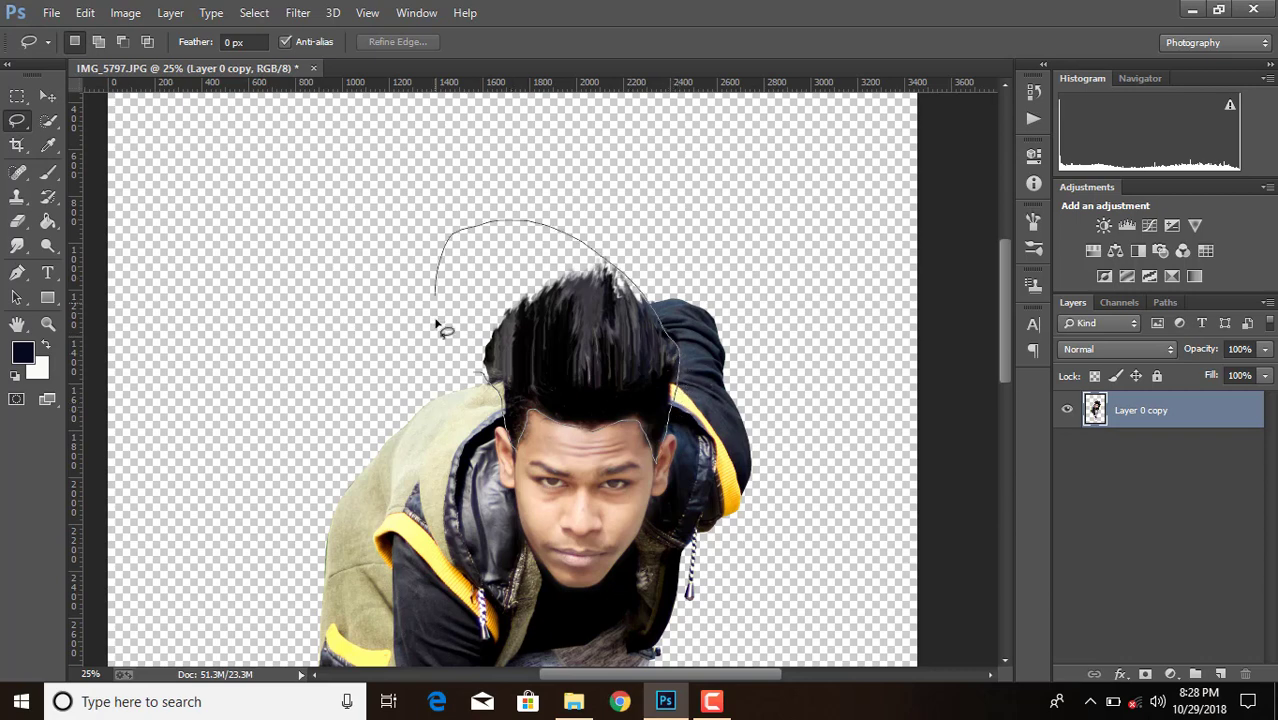
pyautogui.moveTo(483, 372); pyautogui.dragTo(487, 378)
pyautogui.rightClick(515, 285)
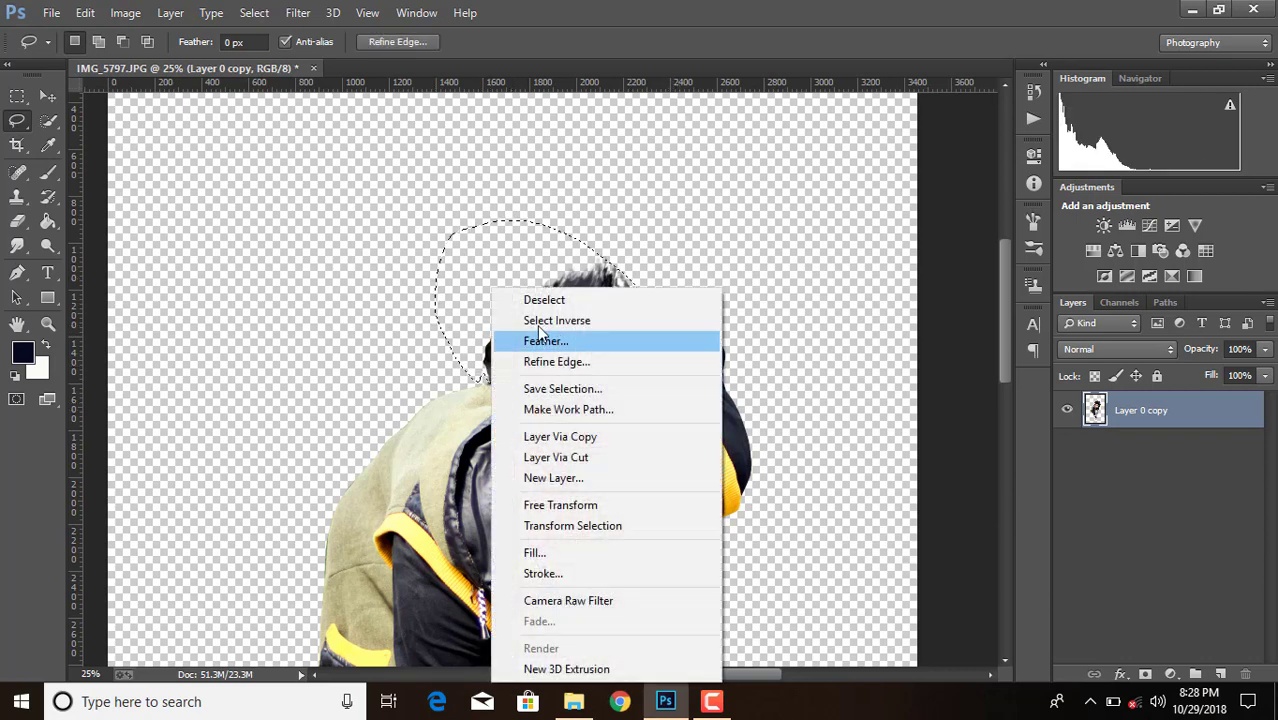
pyautogui.click(593, 436)
# - Apply the Oil Paint filter to the copied hair layer with Stylization 5.2, Cleanliness 4.4 and Shine 1.6
pyautogui.click(297, 12)
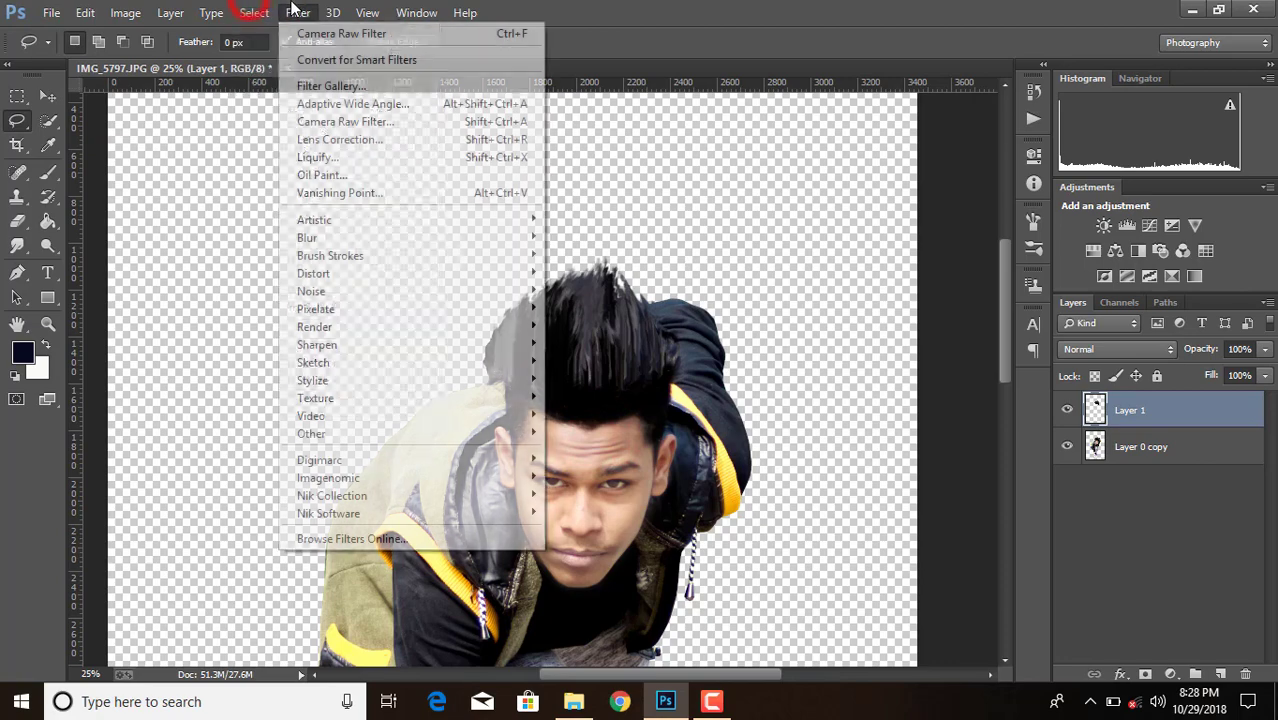
pyautogui.click(331, 174)
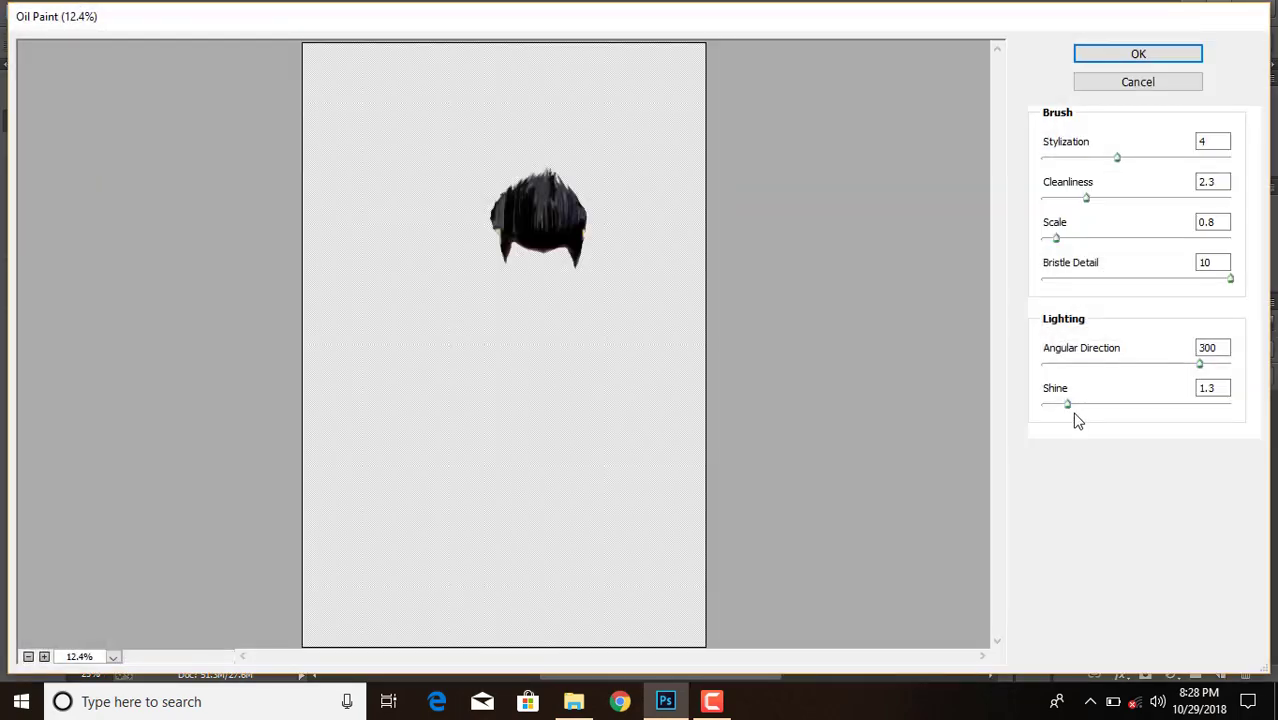
pyautogui.click(43, 657)
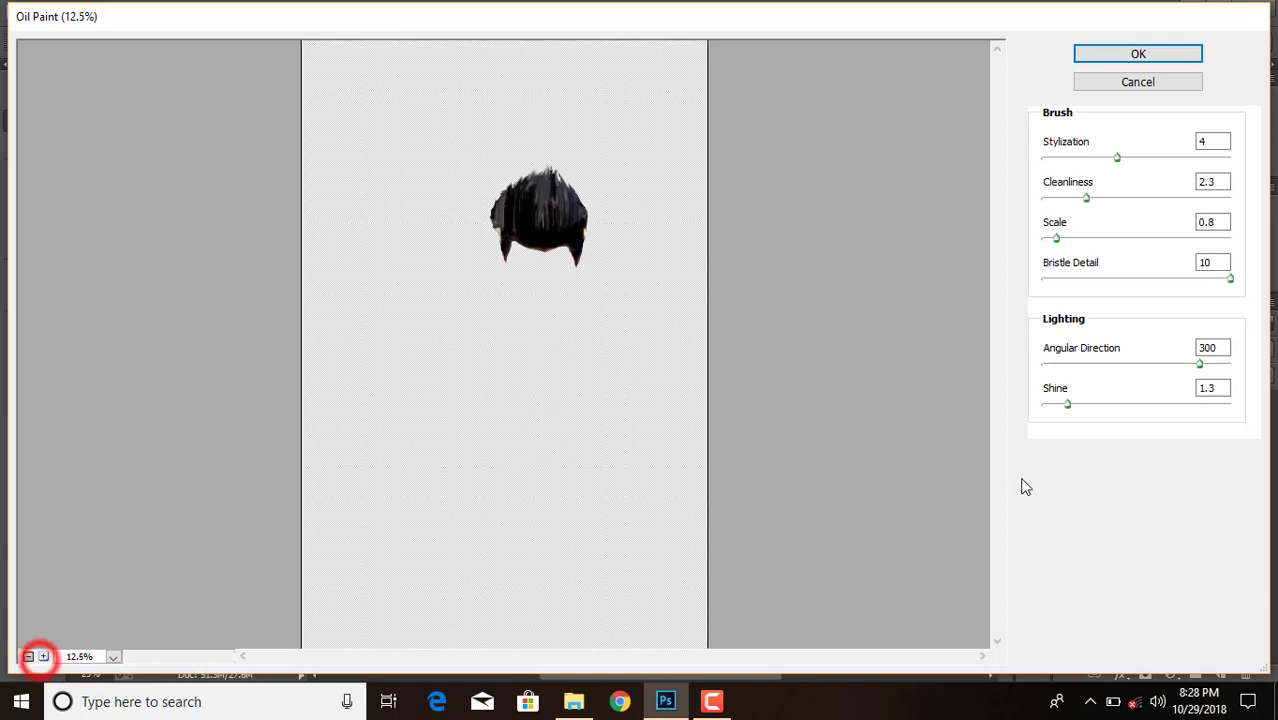
pyautogui.moveTo(1067, 405); pyautogui.dragTo(1097, 404)
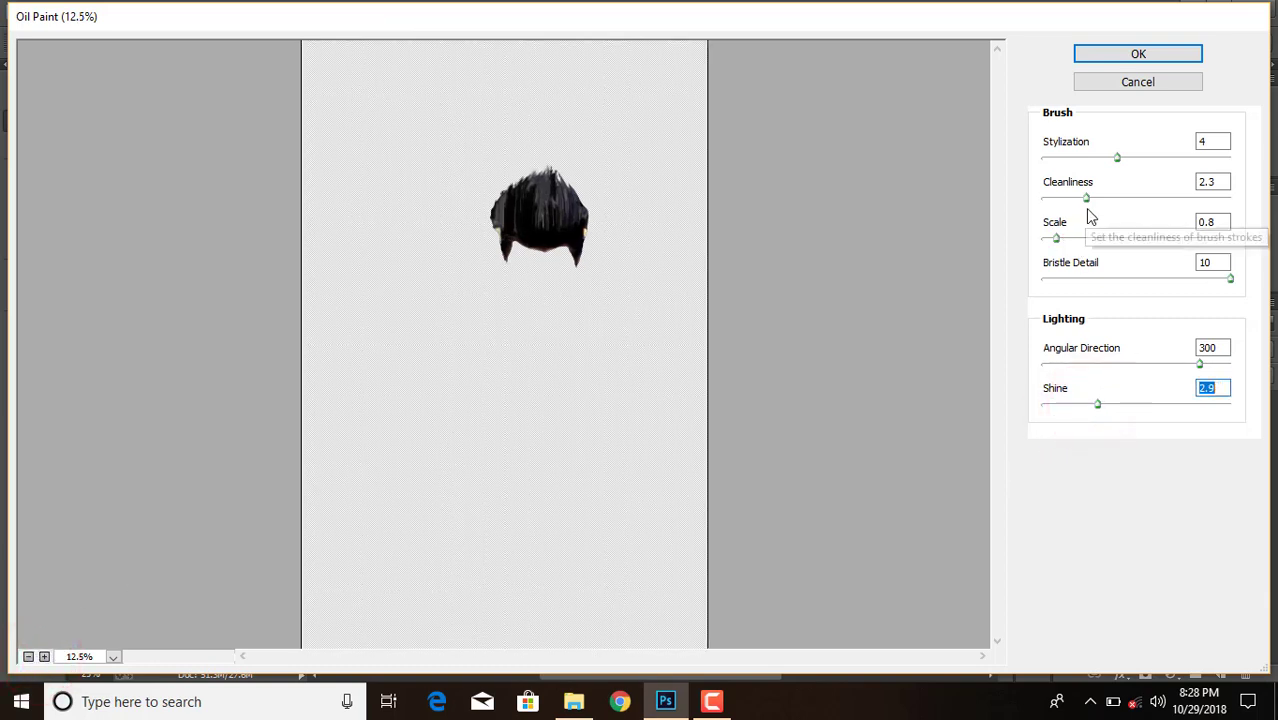
pyautogui.moveTo(1086, 197); pyautogui.dragTo(1125, 198)
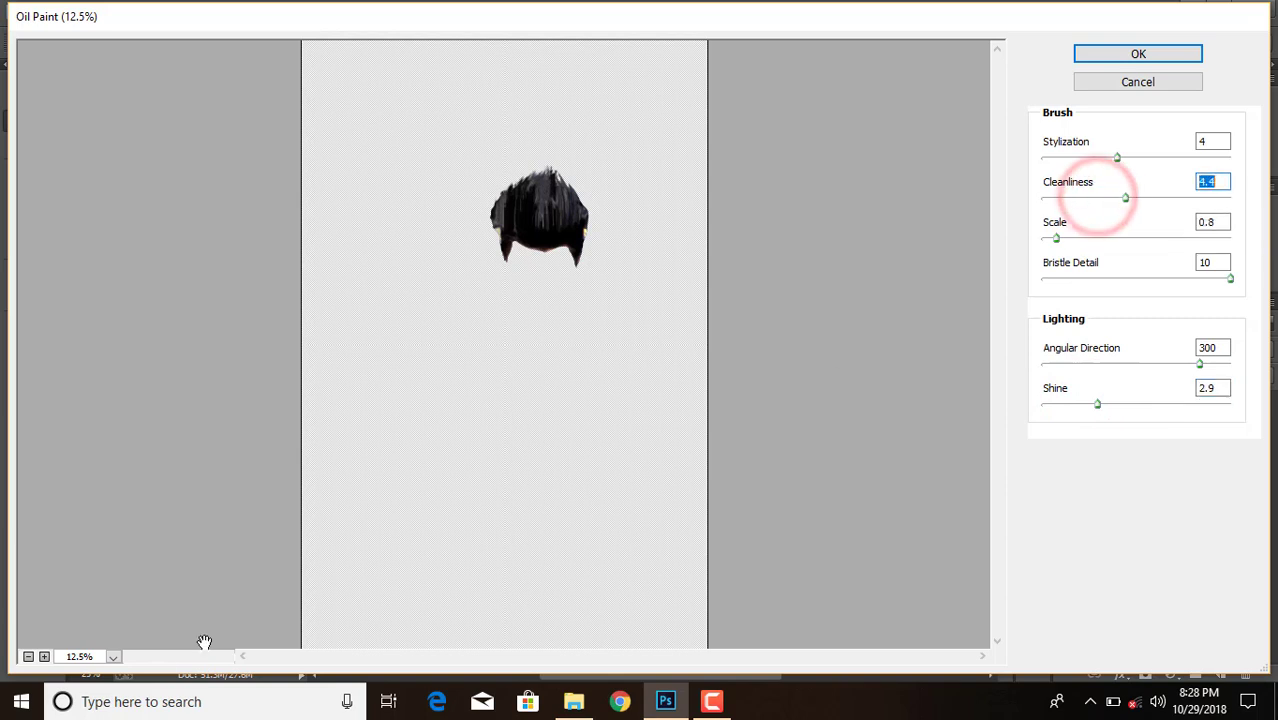
pyautogui.click(43, 657)
pyautogui.click(43, 657)
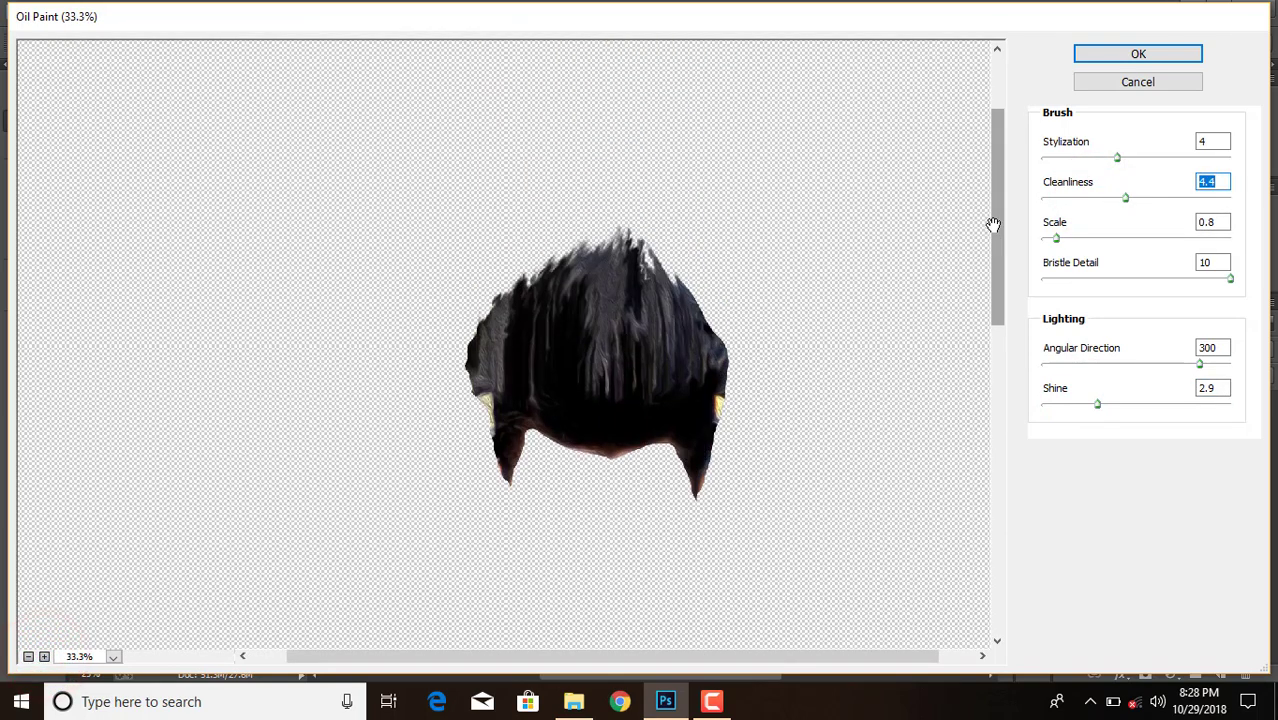
pyautogui.click(1097, 405)
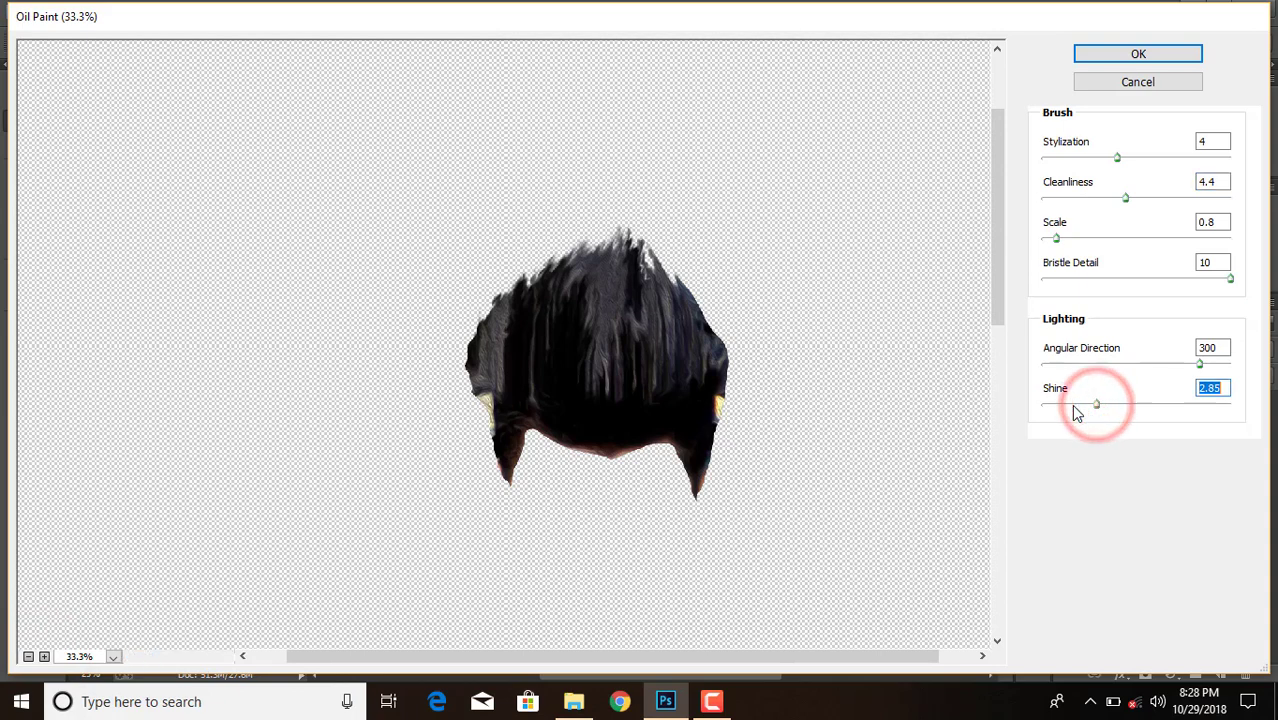
pyautogui.click(1072, 404)
pyautogui.moveTo(1118, 158); pyautogui.dragTo(1160, 165)
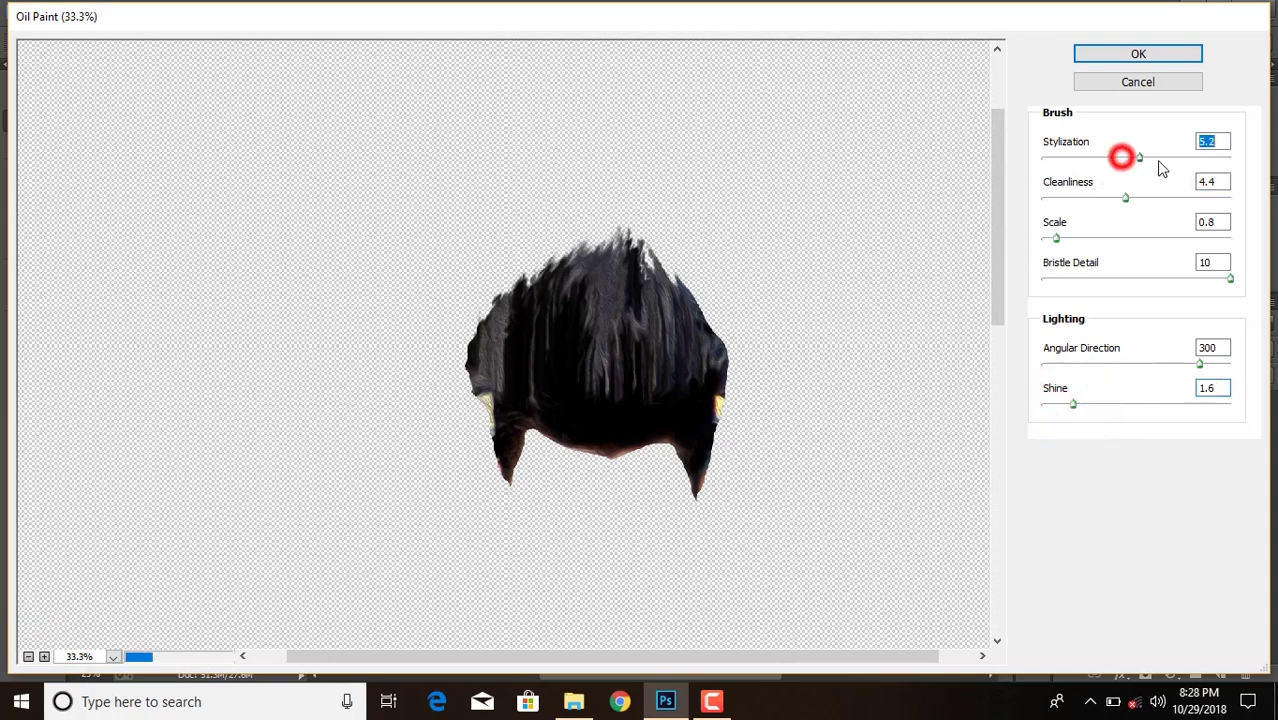
pyautogui.click(1132, 51)
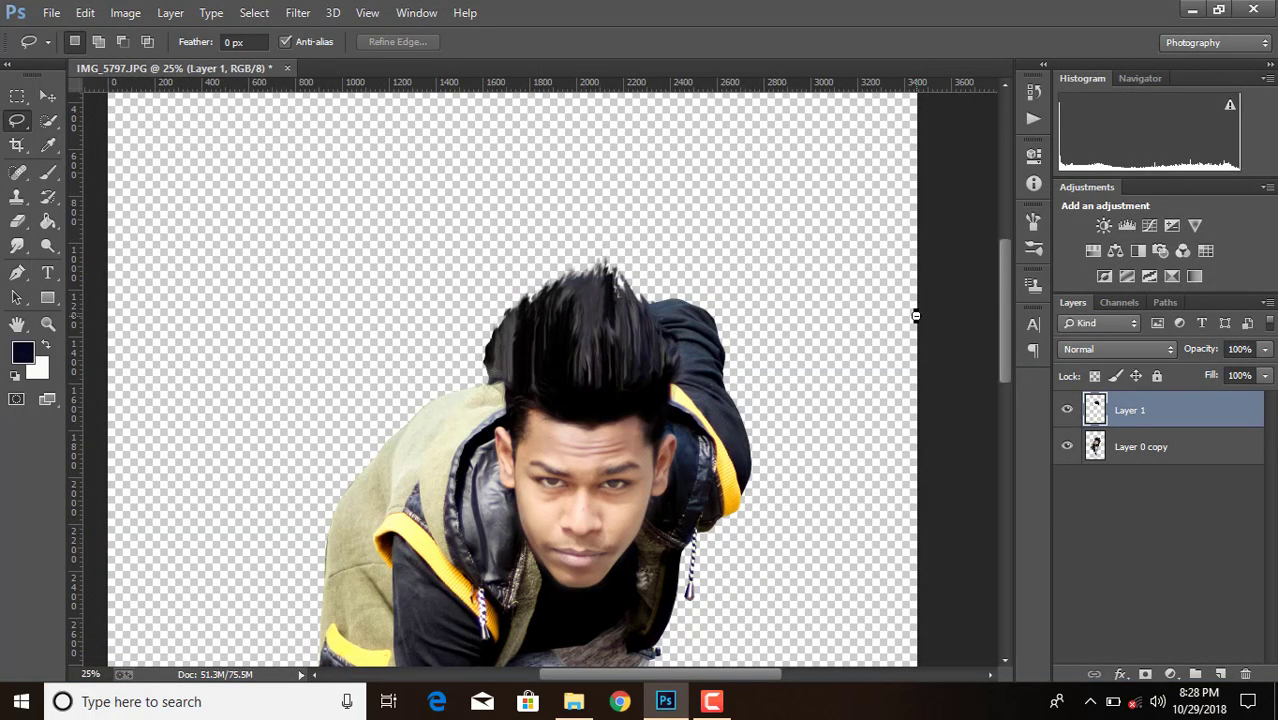
# - Merge the oil-painted hair layer with Layer 0 copy into a single layer
pyautogui.hotkey('ctrl', '-')
pyautogui.hotkey('ctrl', '-')
pyautogui.hotkey('ctrl', '-')
pyautogui.hotkey('ctrl', '-')
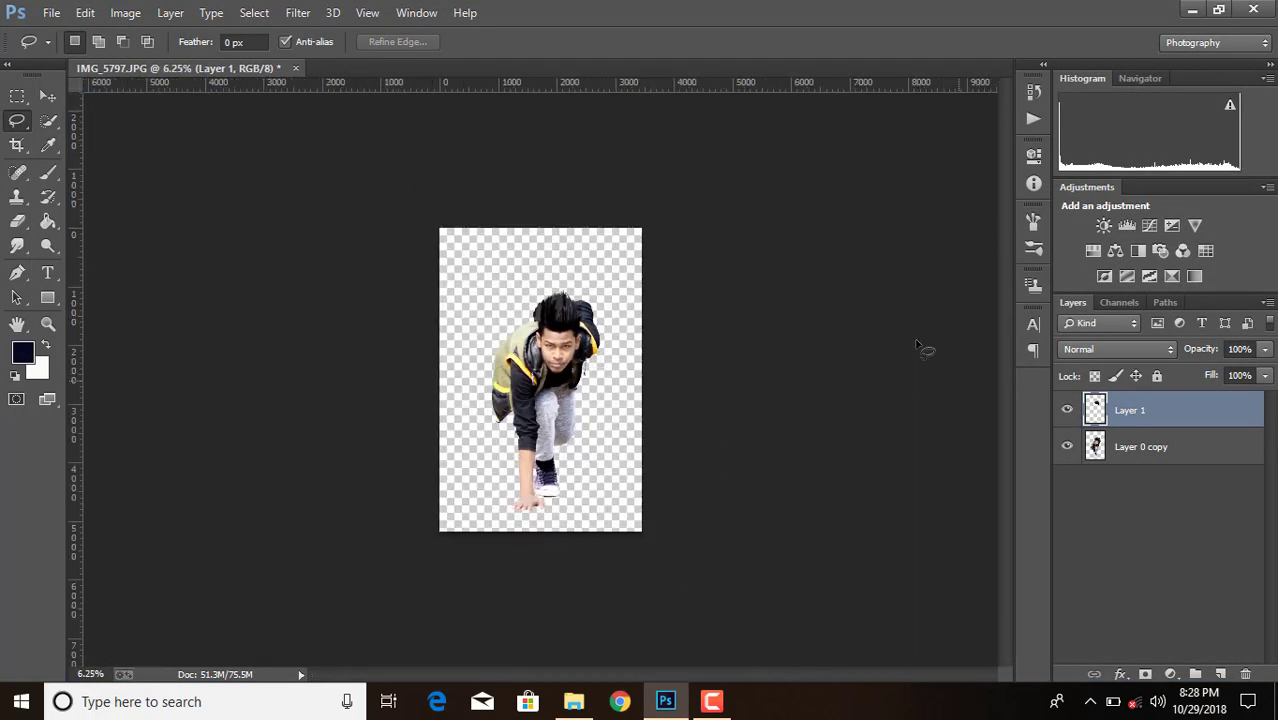
pyautogui.rightClick(1213, 449)
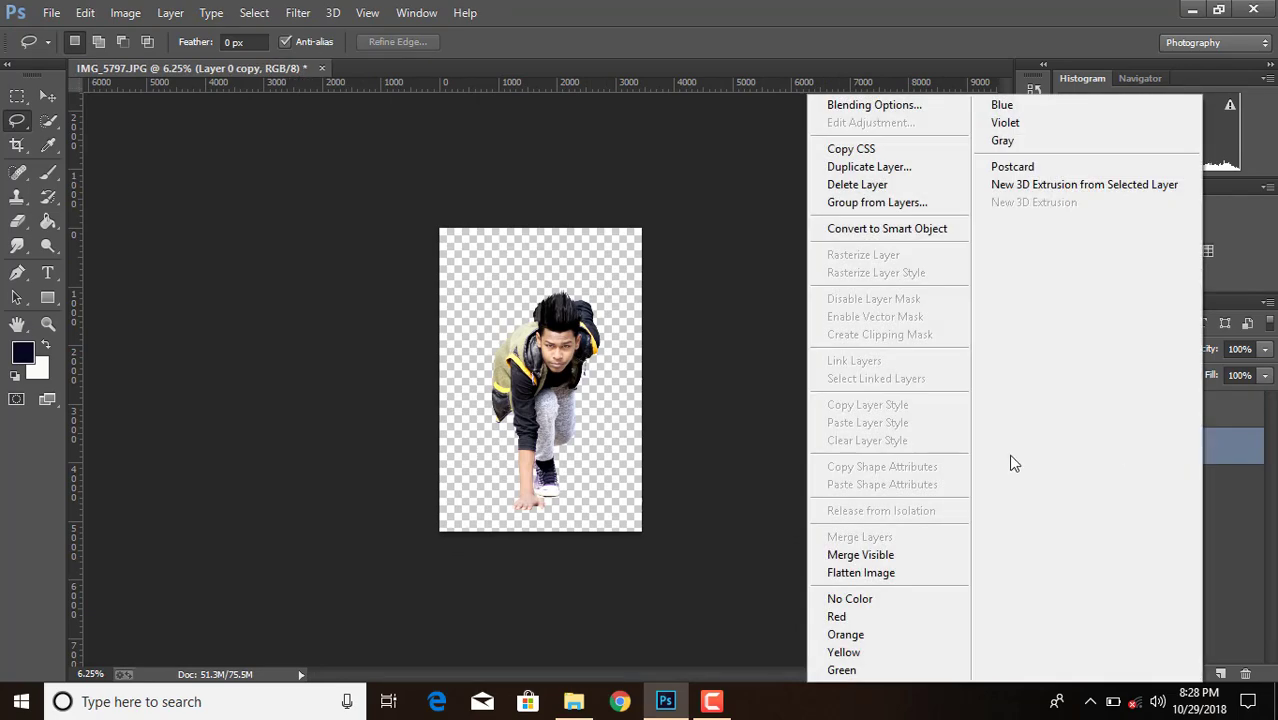
pyautogui.click(877, 553)
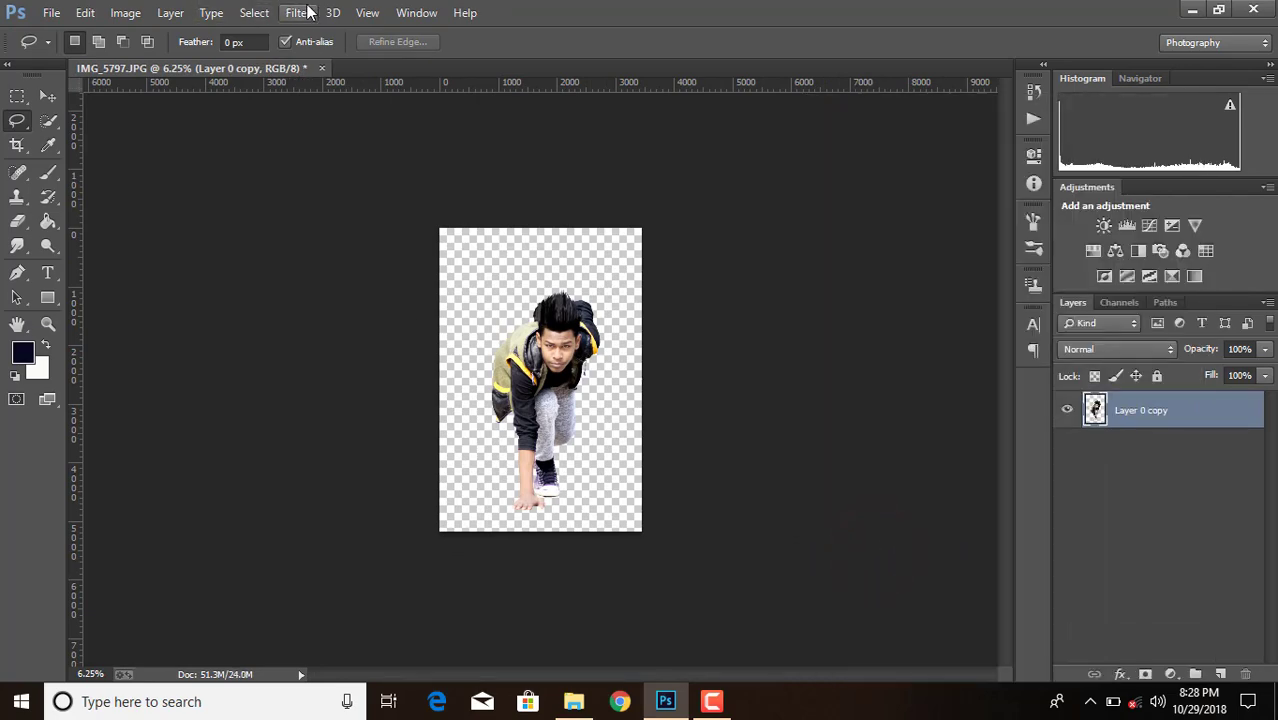
# - Apply the Camera Raw Filter to the man with Clarity +30, Blacks -46, Whites +54, Shadows +33 and Highlights -12
pyautogui.click(298, 12)
pyautogui.click(355, 122)
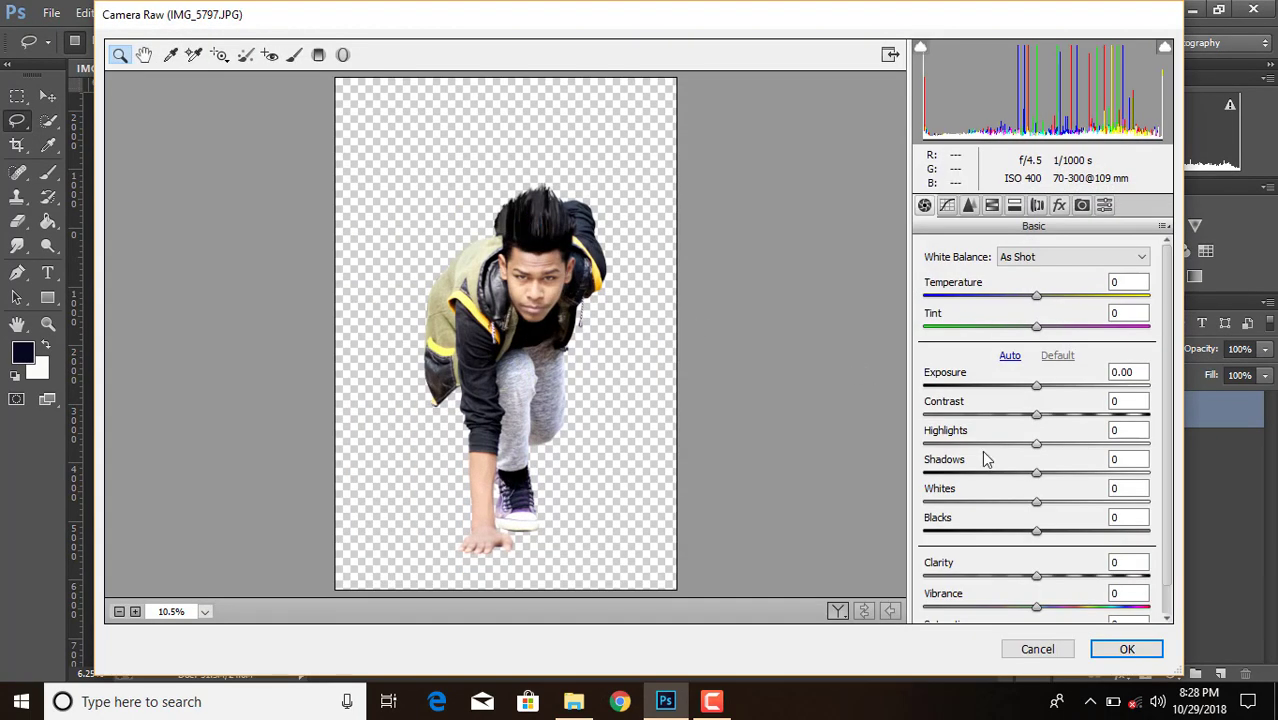
pyautogui.moveTo(1036, 577); pyautogui.dragTo(1069, 577)
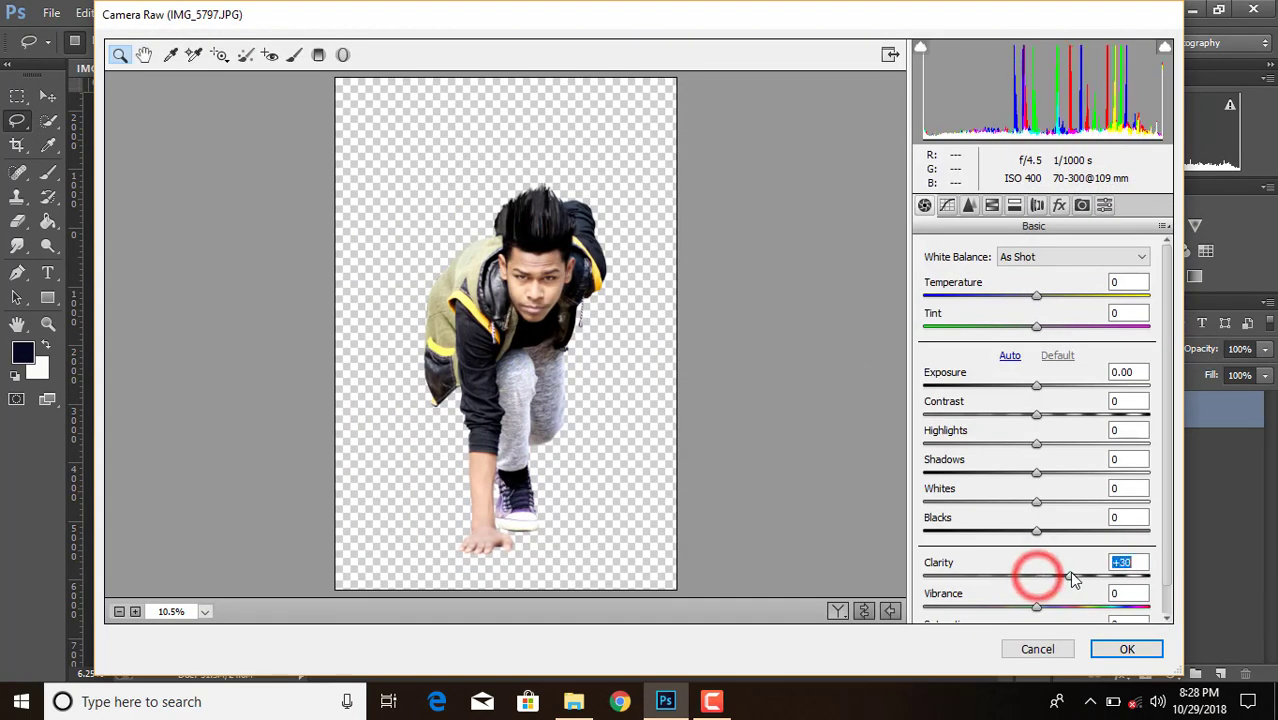
pyautogui.moveTo(1040, 537); pyautogui.dragTo(987, 540)
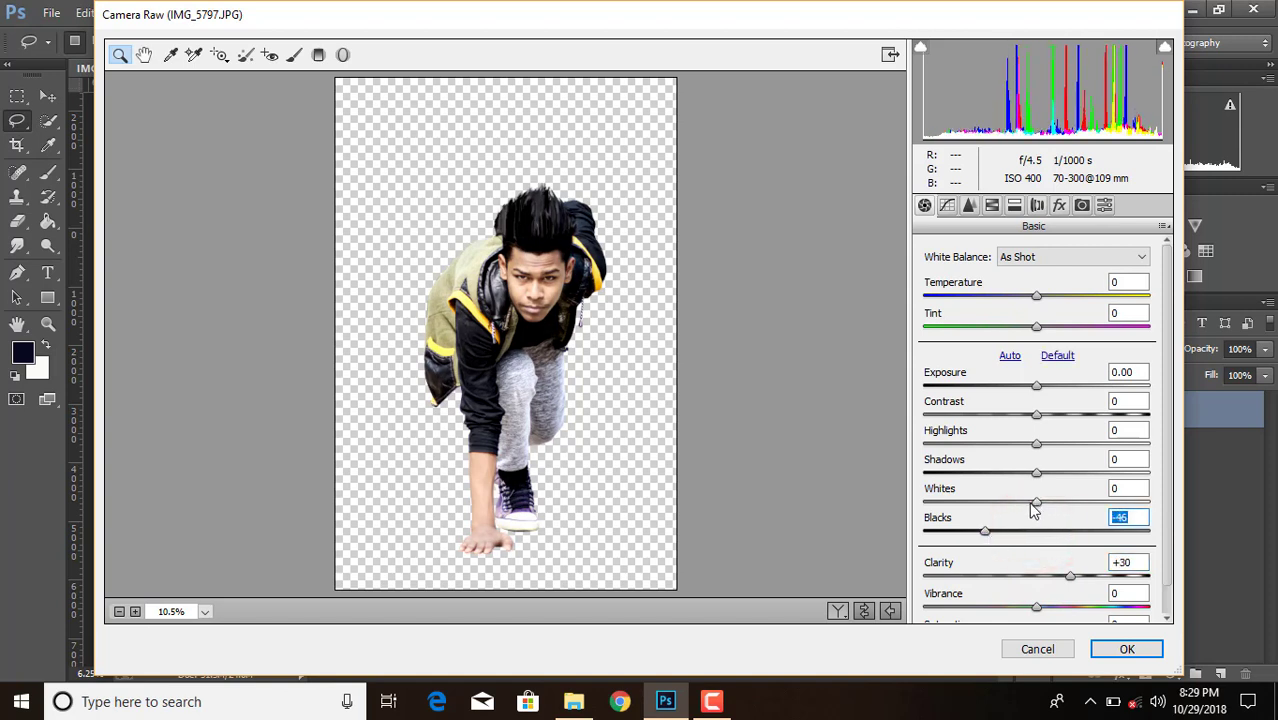
pyautogui.moveTo(1035, 502); pyautogui.dragTo(1096, 500)
pyautogui.moveTo(1038, 474); pyautogui.dragTo(1023, 443)
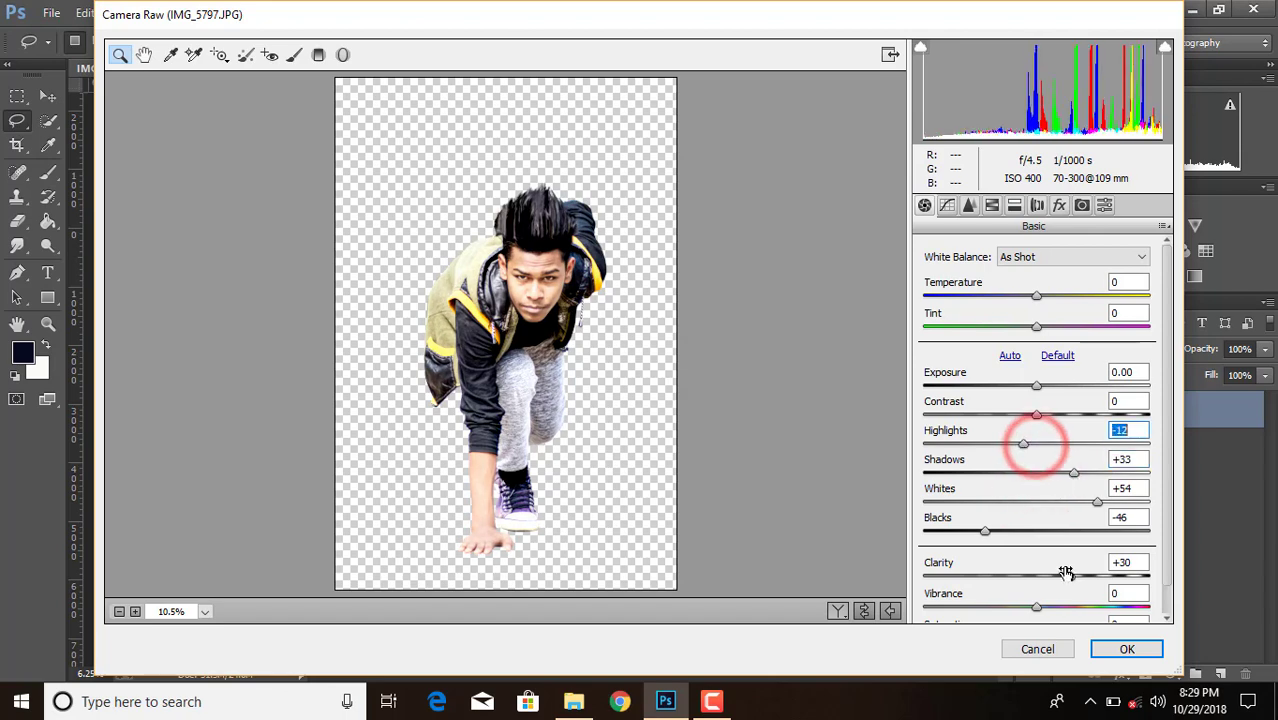
pyautogui.click(1118, 650)
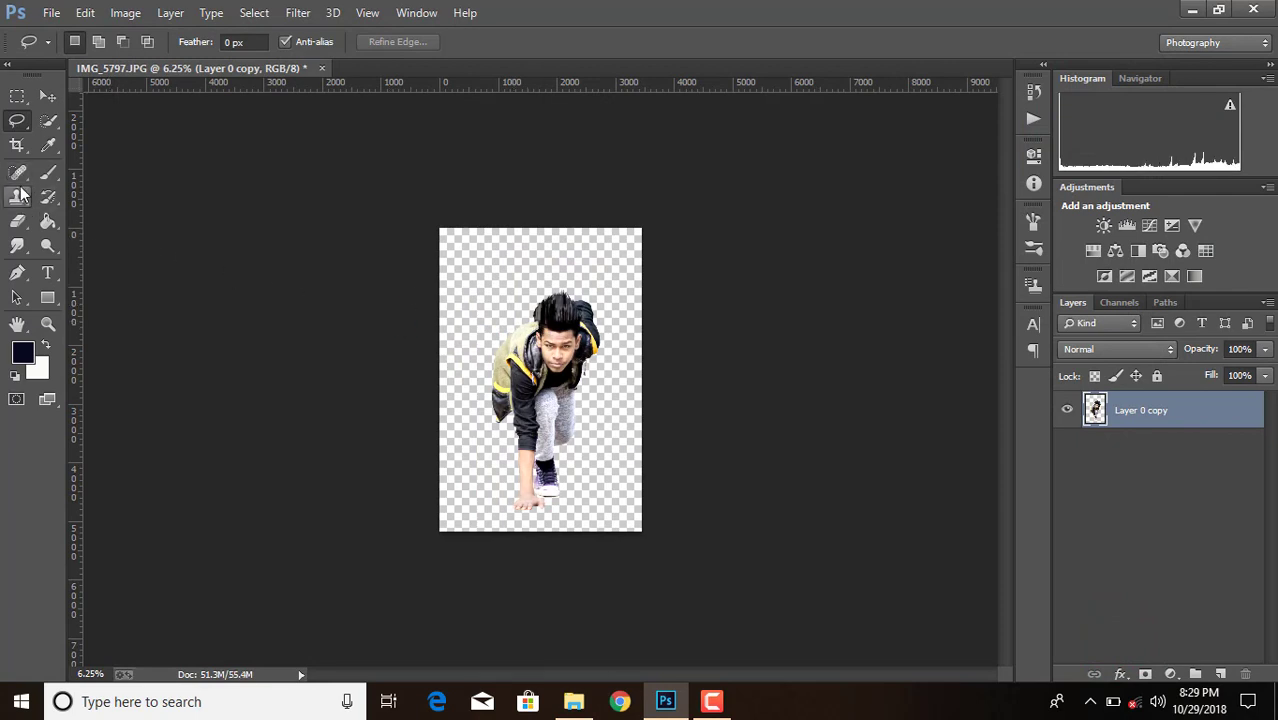
# - Extend the canvas around the man with the Crop tool to about 4608 × 5792 px
pyautogui.click(17, 145)
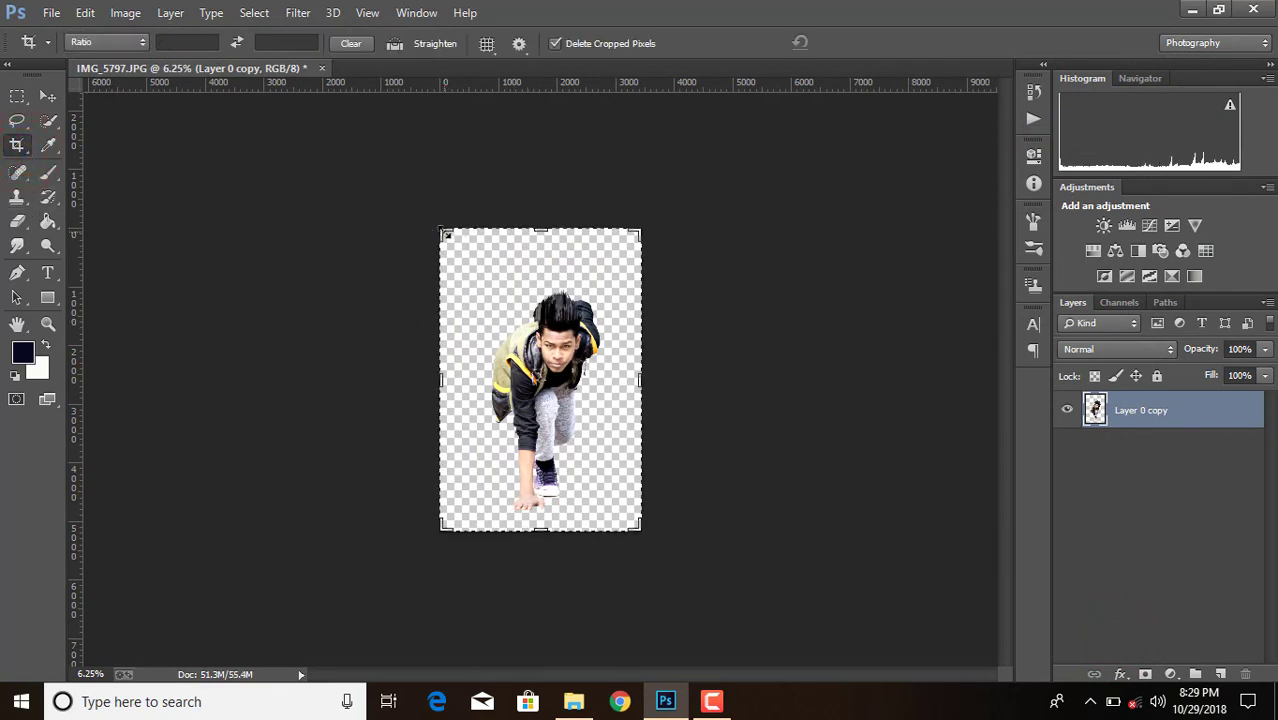
pyautogui.moveTo(446, 234); pyautogui.dragTo(429, 215)
pyautogui.moveTo(655, 214); pyautogui.dragTo(675, 214)
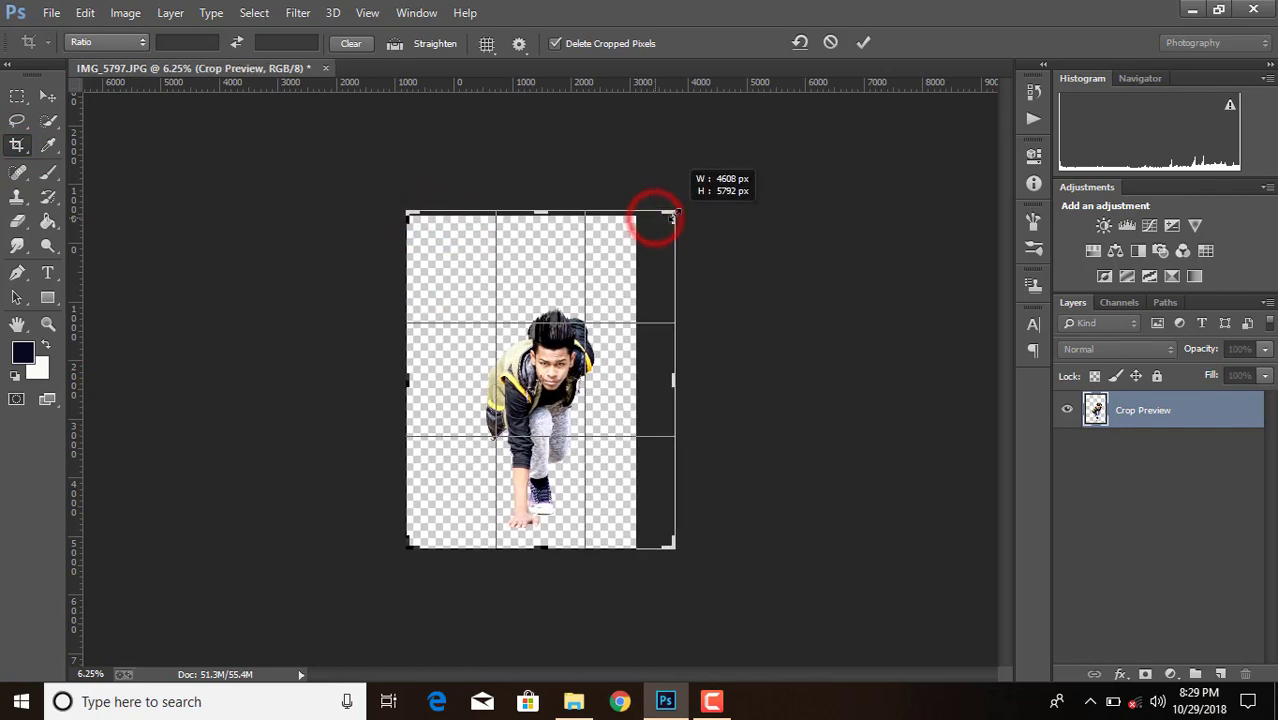
pyautogui.click(863, 42)
# - Place the poster image PicsArt_05-25-12.54.34tr as a linked file and scale it to about 335% to fill the canvas height
pyautogui.click(52, 13)
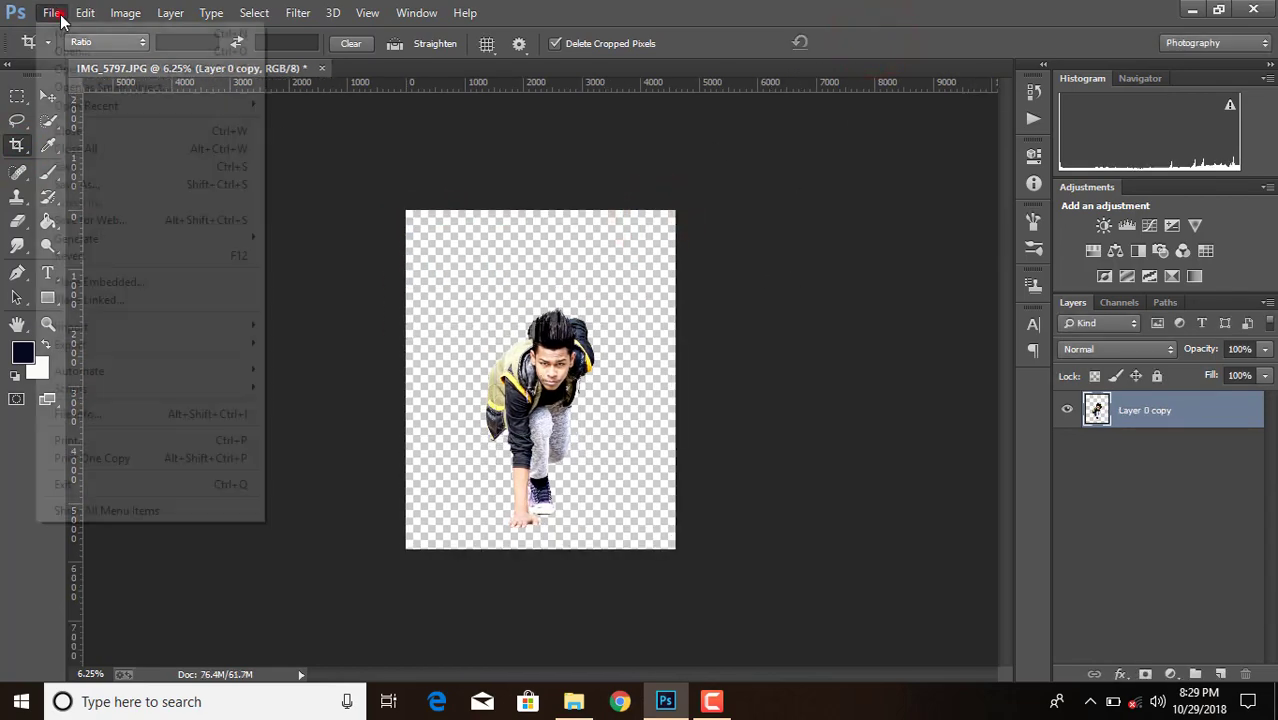
pyautogui.click(128, 294)
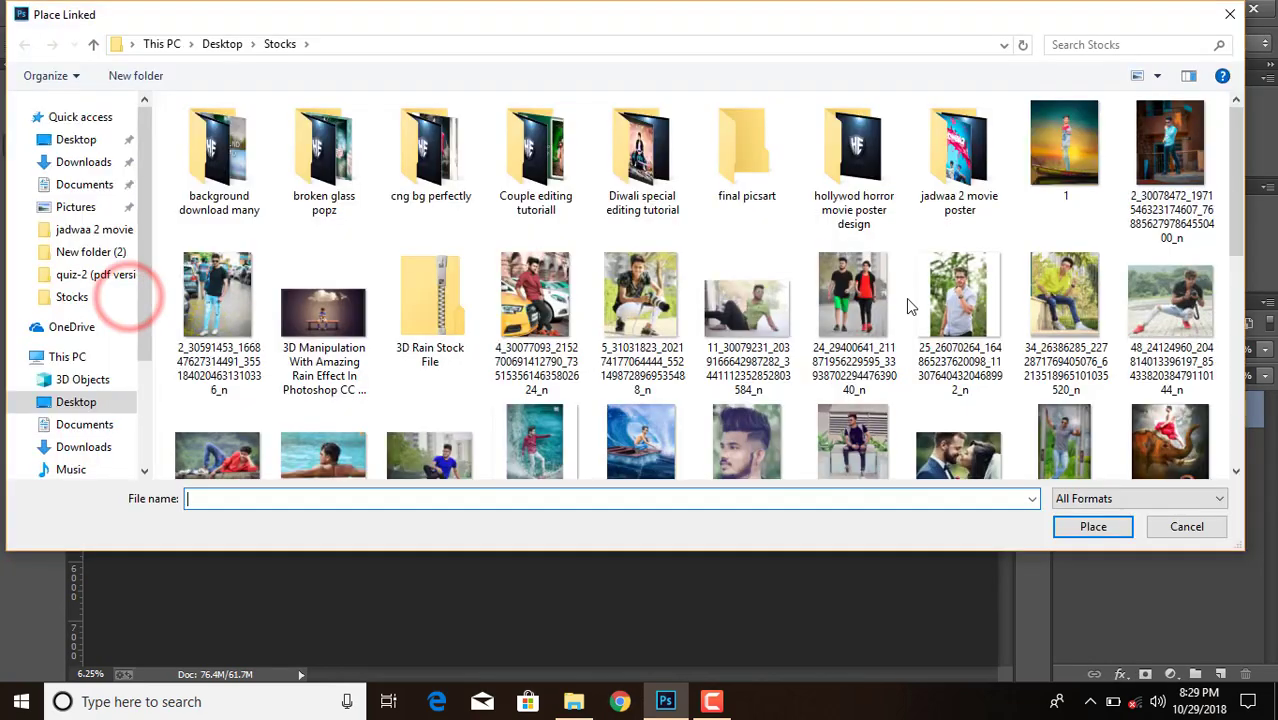
pyautogui.scroll(-5, 906, 298)
pyautogui.doubleClick(443, 385)
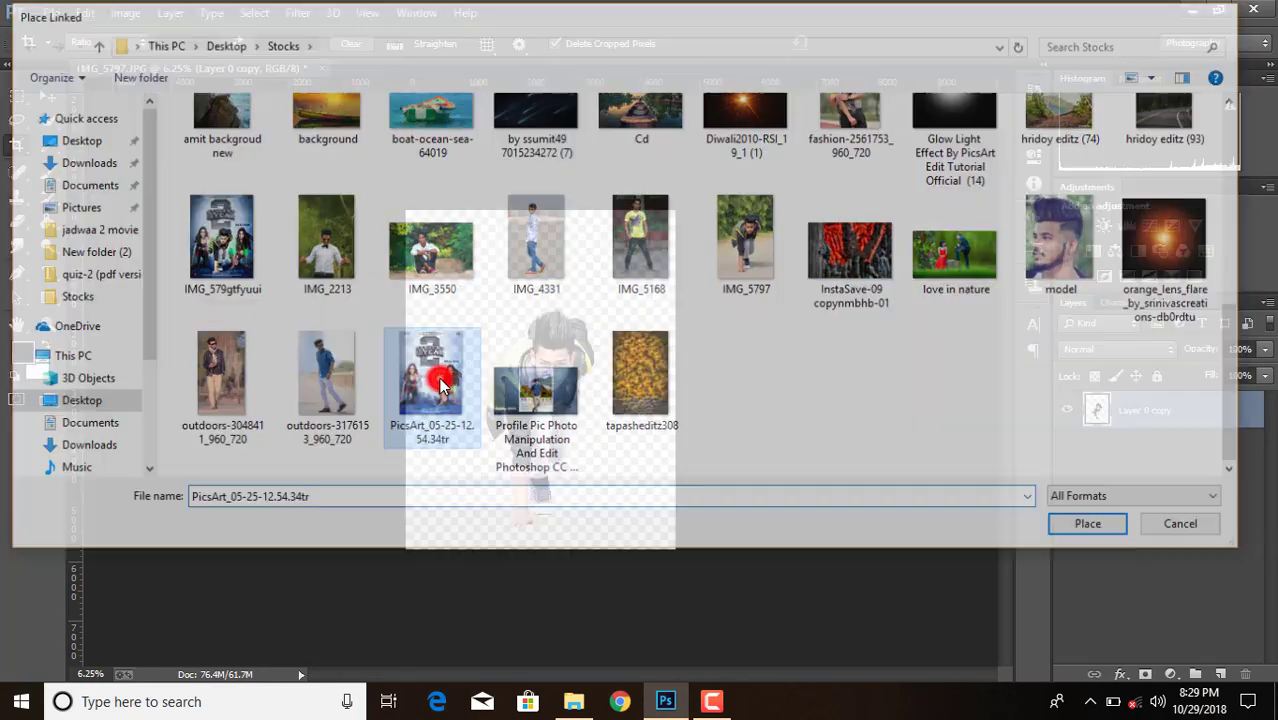
pyautogui.moveTo(575, 330); pyautogui.dragTo(668, 212)
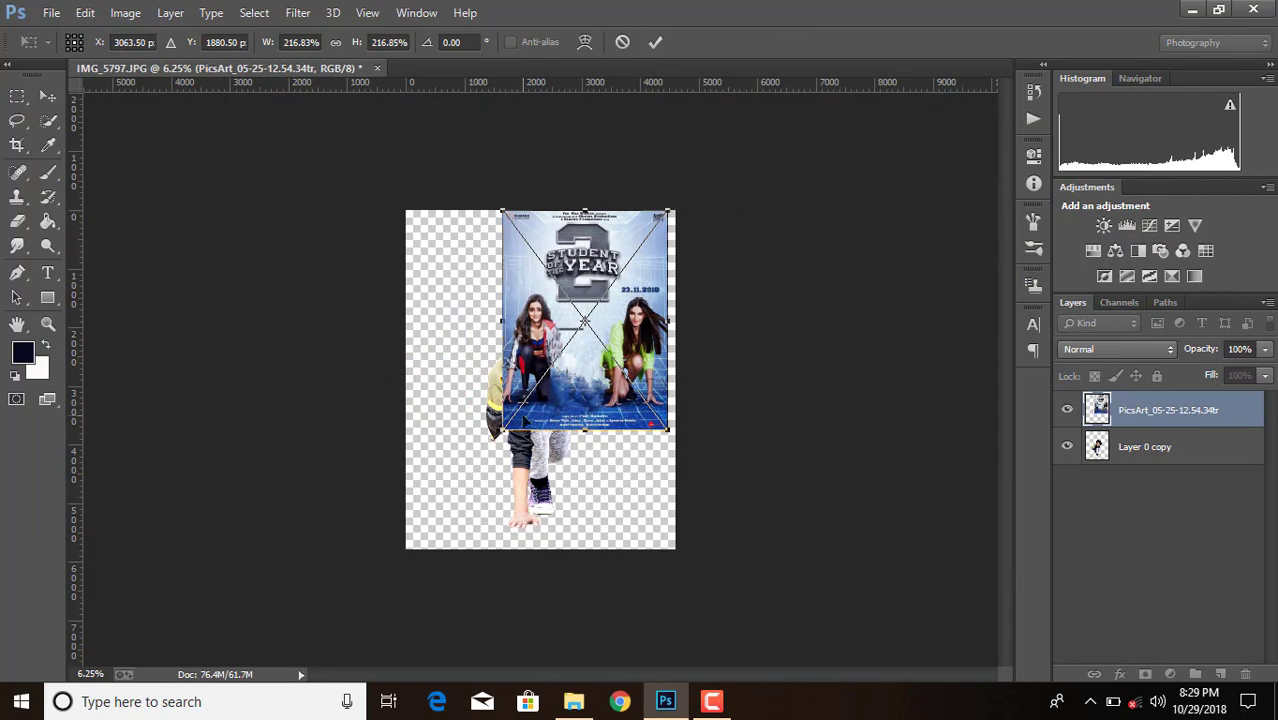
pyautogui.moveTo(501, 430); pyautogui.dragTo(410, 548)
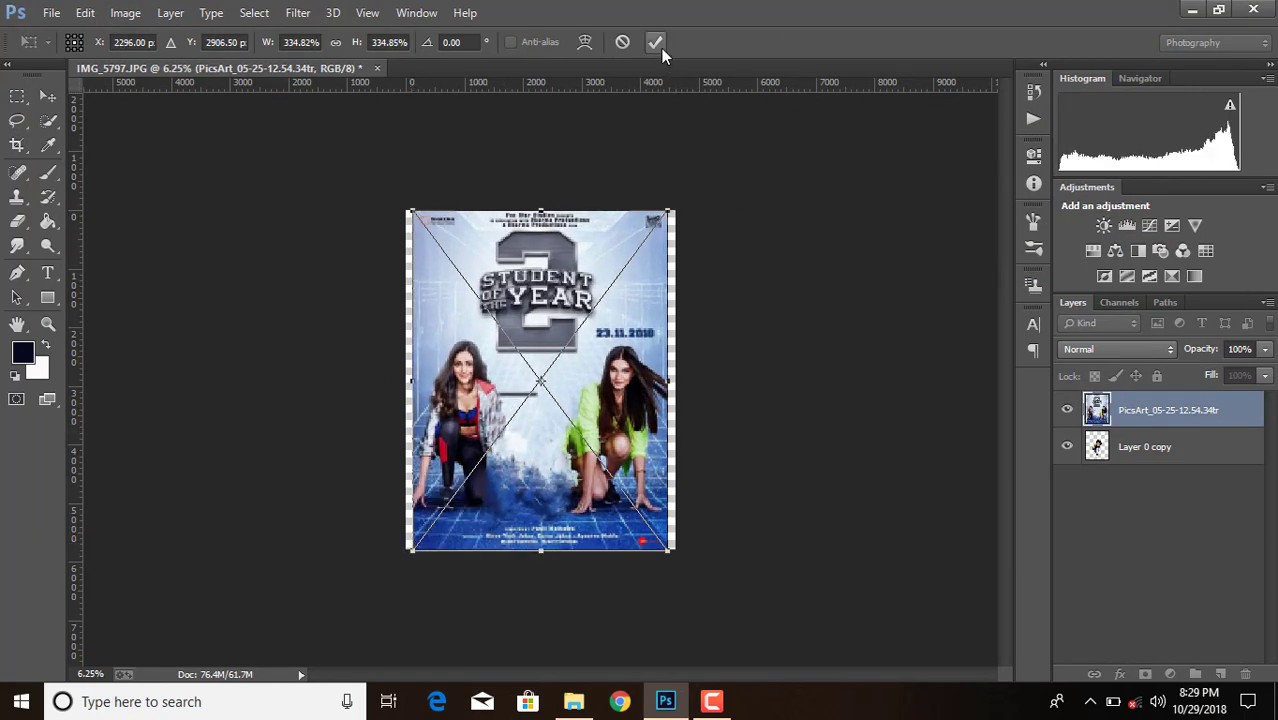
# - Nudge the placed poster right past the canvas's right edge and slightly up, and commit the placement
pyautogui.press('Right')
pyautogui.press('Right')
pyautogui.press('Right')
pyautogui.press('Right')
pyautogui.press('Right')
pyautogui.press('Right')
pyautogui.press('Right')
pyautogui.press('Right')
pyautogui.press('Right')
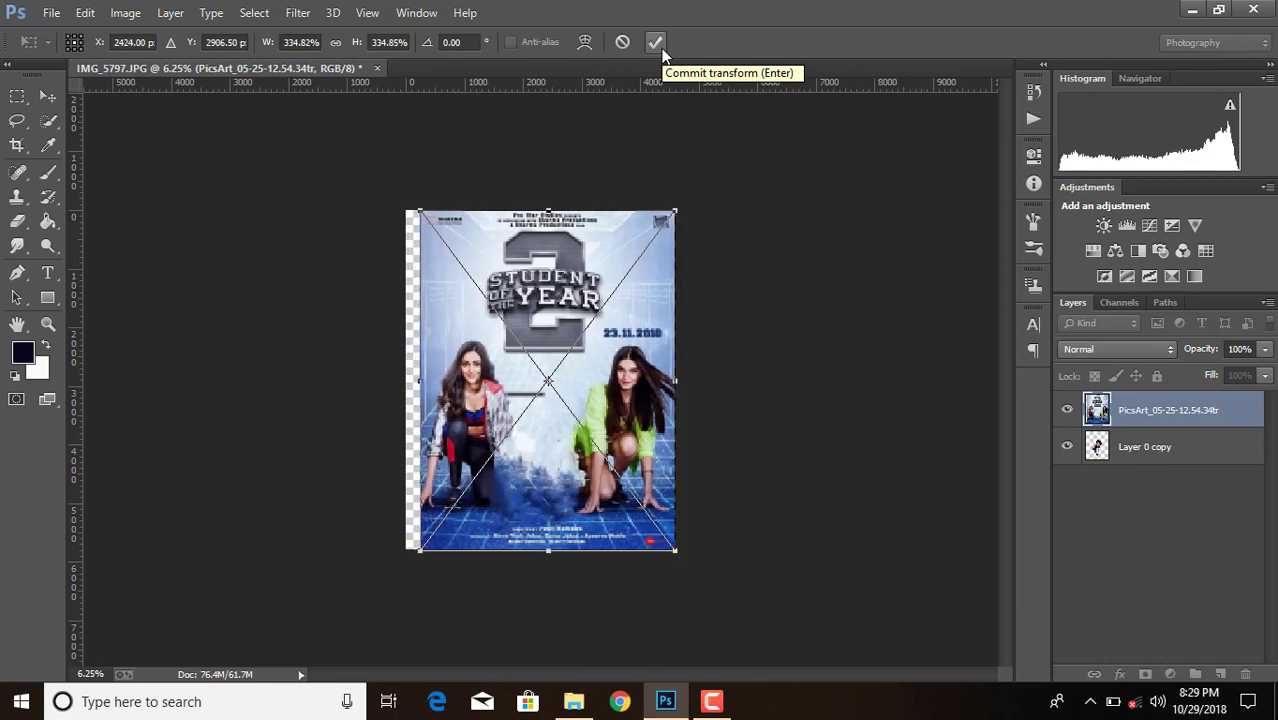
pyautogui.press('Right')
pyautogui.press('Right')
pyautogui.press('Up')
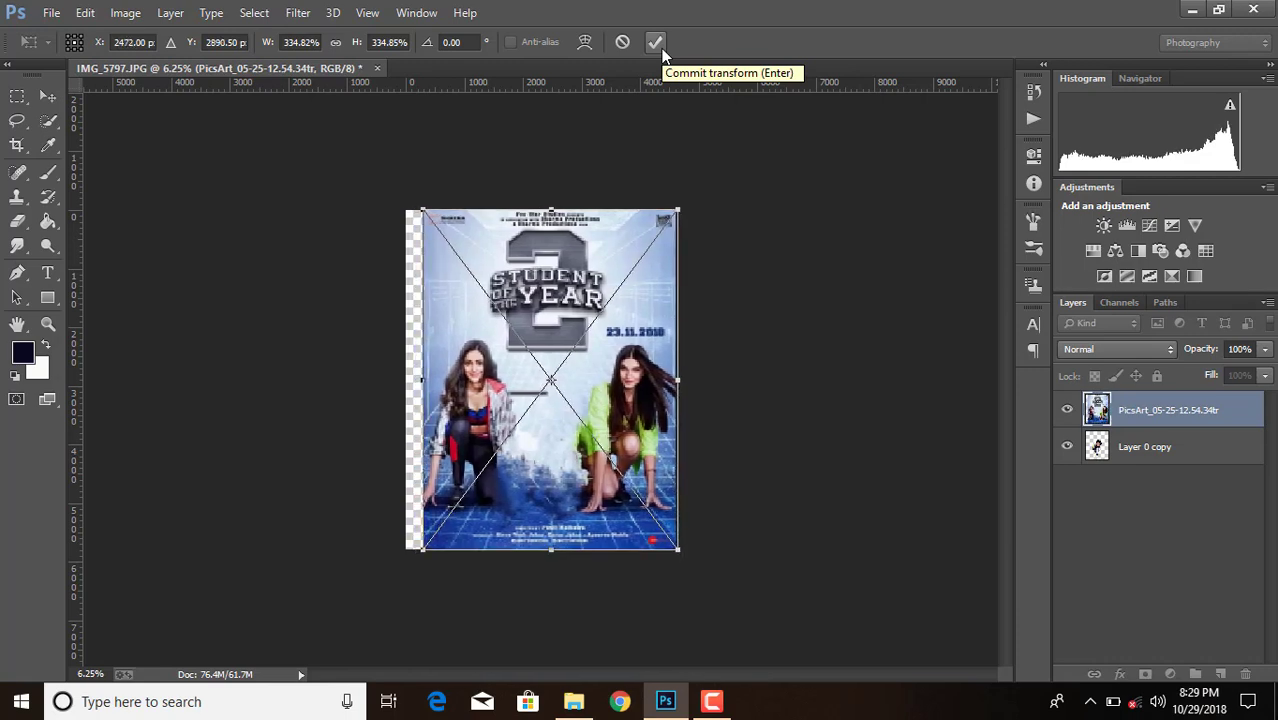
pyautogui.click(655, 43)
pyautogui.press('c')
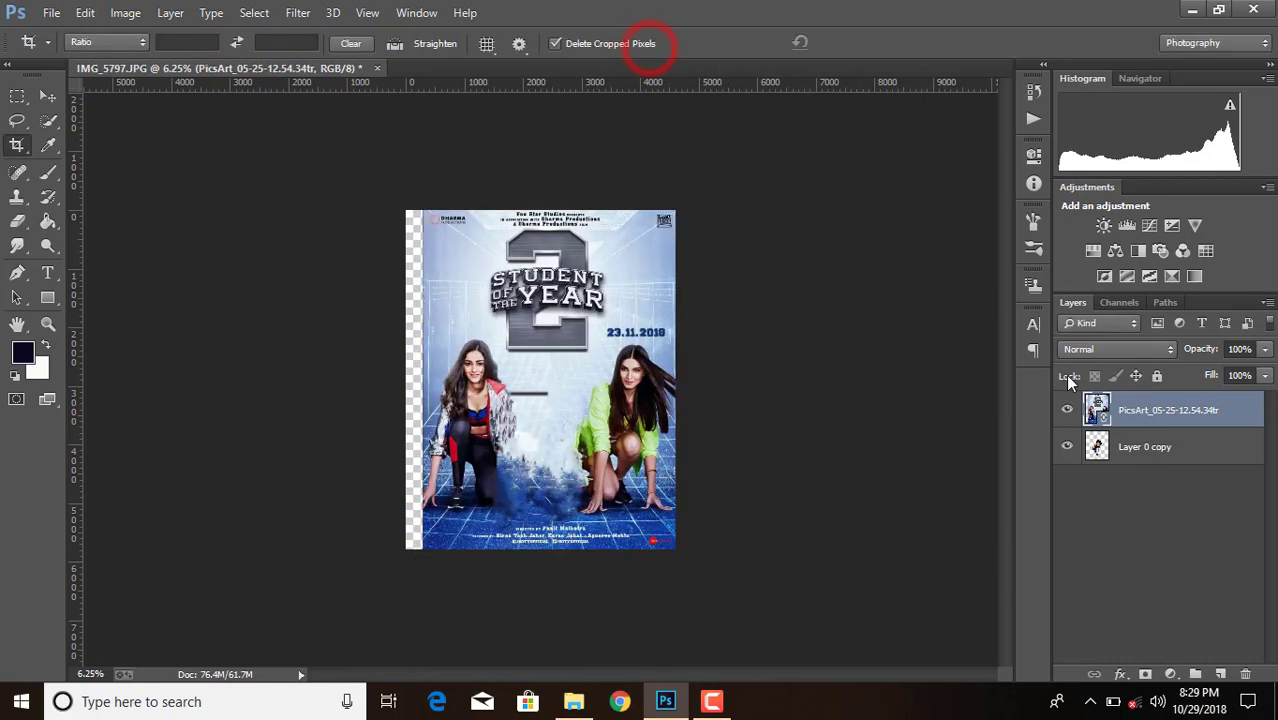
# - Move the poster layer beneath Layer 0 copy and crop the canvas to remove the transparent strip along the poster's left side
pyautogui.moveTo(1148, 399); pyautogui.dragTo(1155, 443)
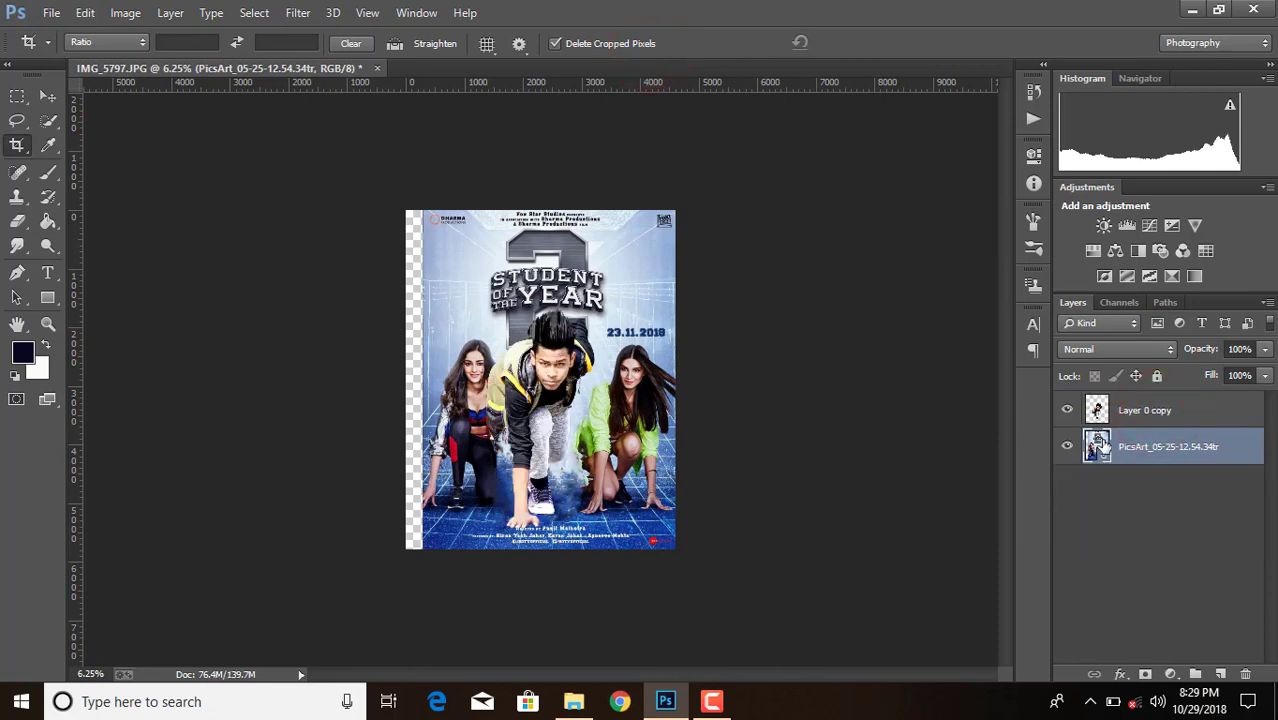
pyautogui.click(1172, 414)
pyautogui.click(16, 146)
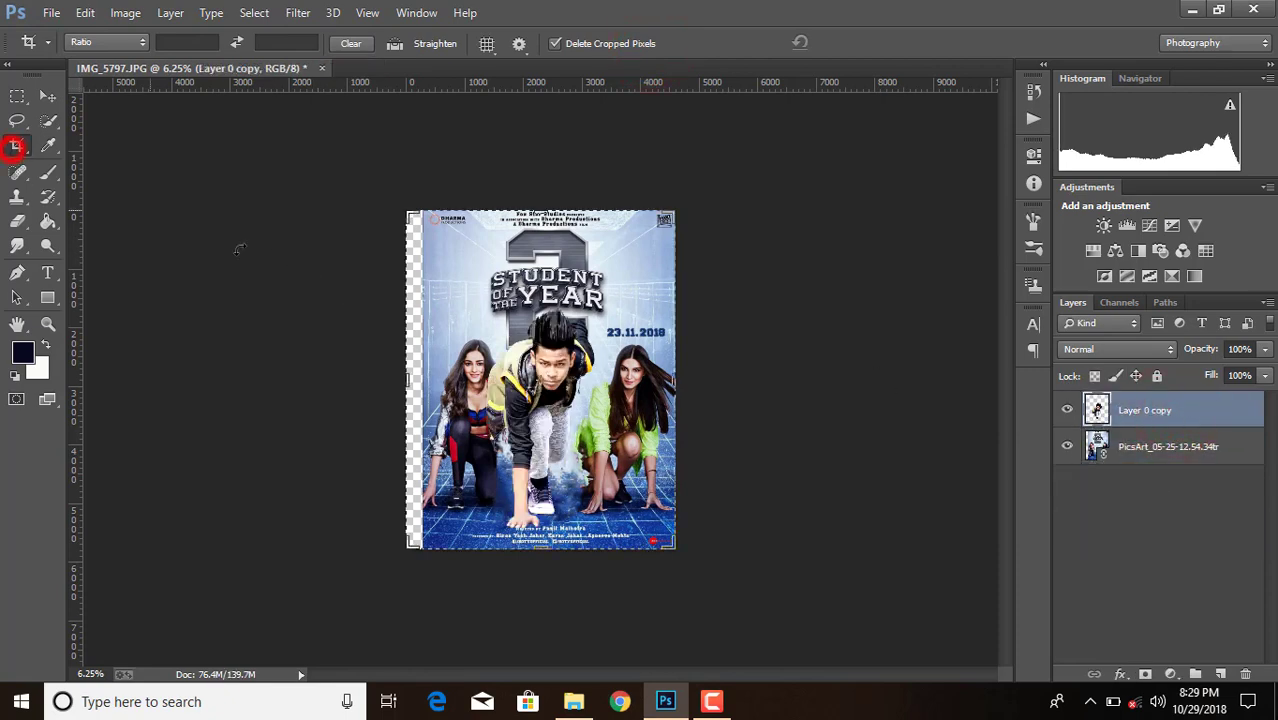
pyautogui.moveTo(408, 385); pyautogui.dragTo(390, 385)
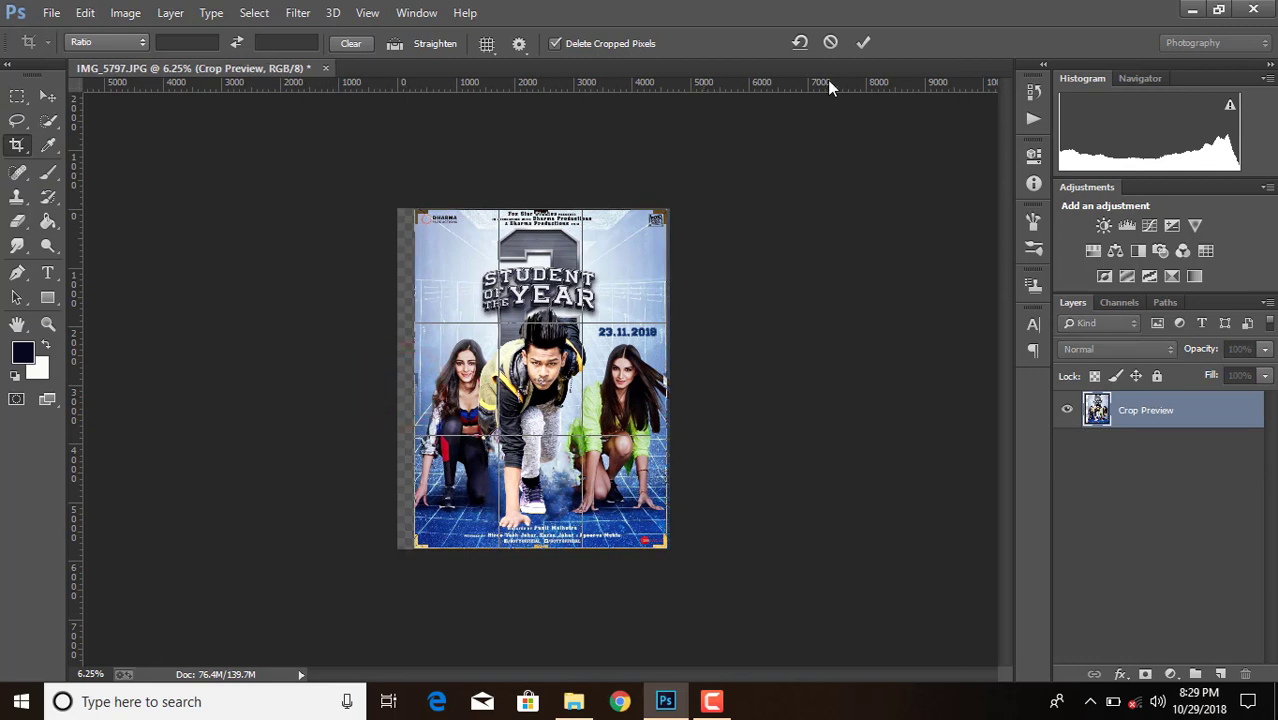
pyautogui.click(860, 44)
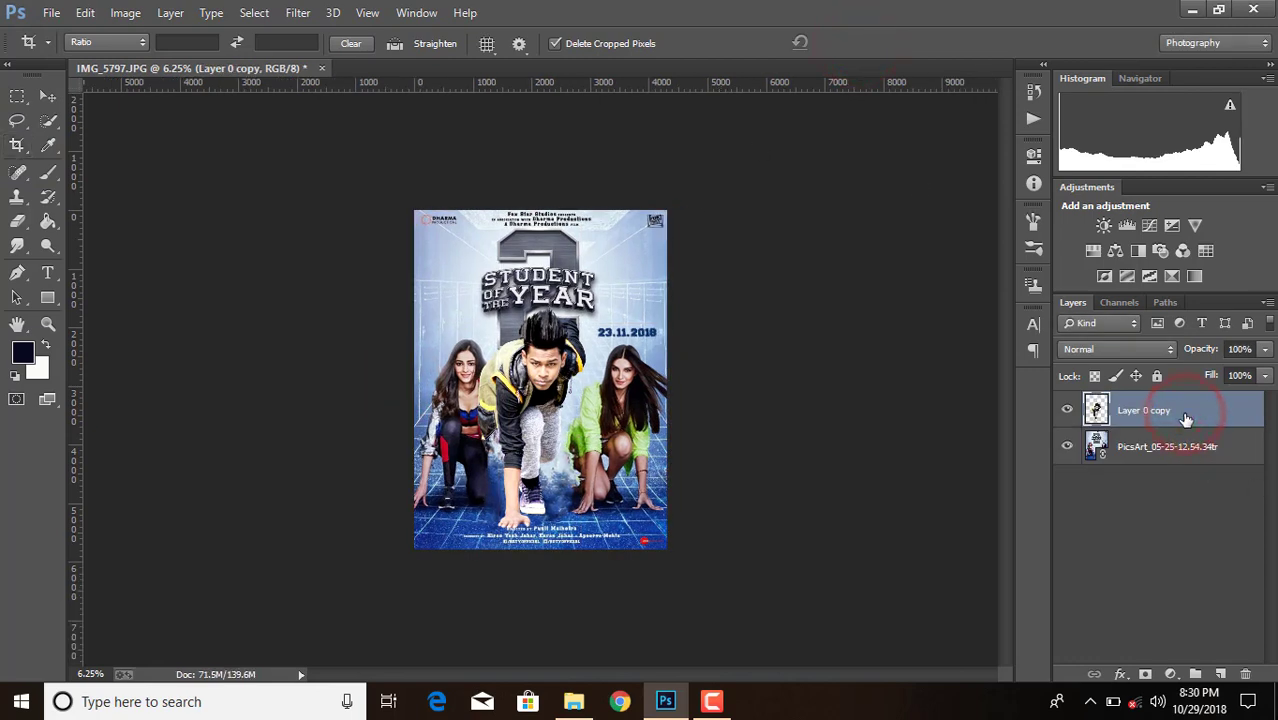
# - Scale the crouching man on Layer 0 copy to about 83%, centre him between the two women, and commit the transform
pyautogui.hotkey('ctrl', 't')
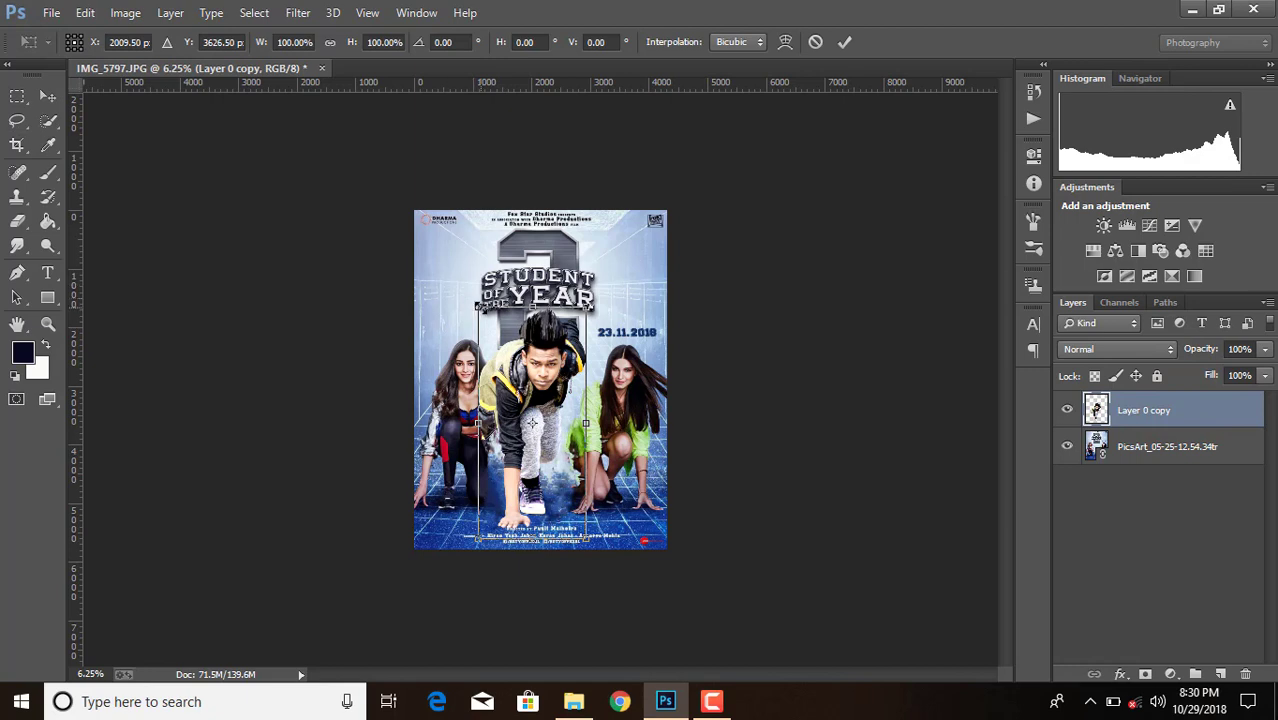
pyautogui.moveTo(476, 307); pyautogui.dragTo(491, 335)
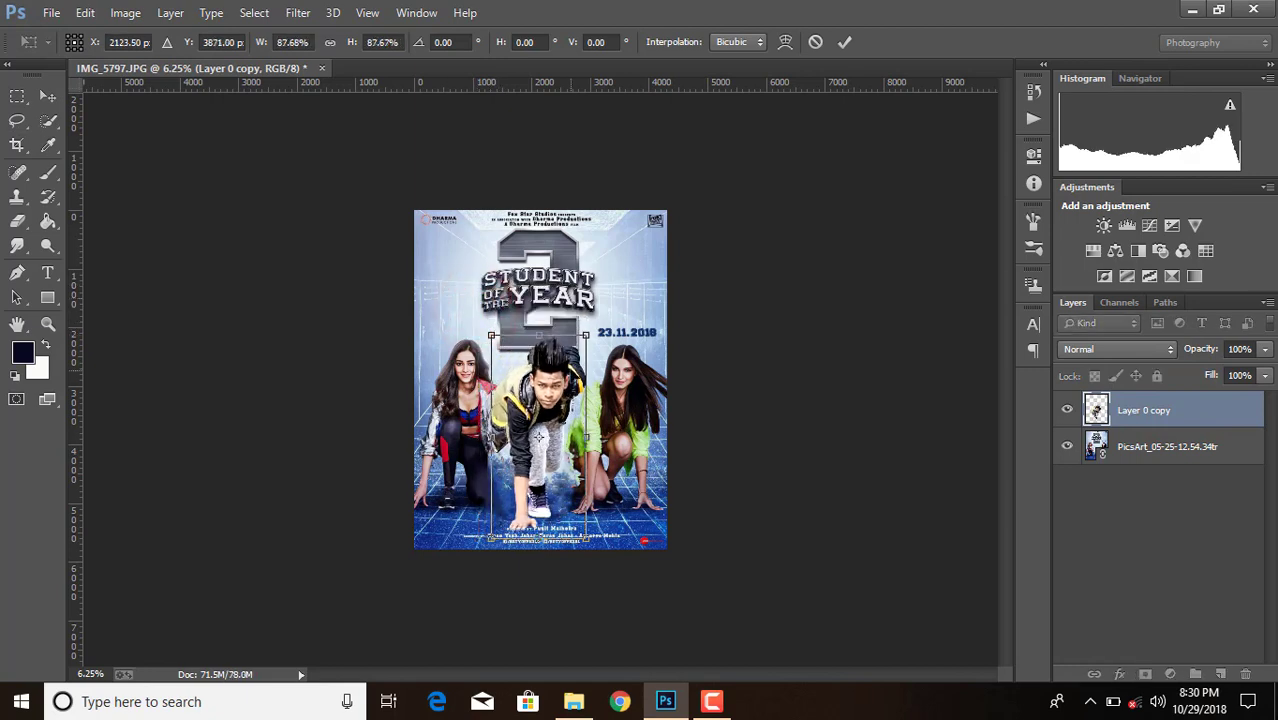
pyautogui.moveTo(586, 336); pyautogui.dragTo(584, 340)
pyautogui.moveTo(490, 336); pyautogui.dragTo(490, 348)
pyautogui.press('Left')
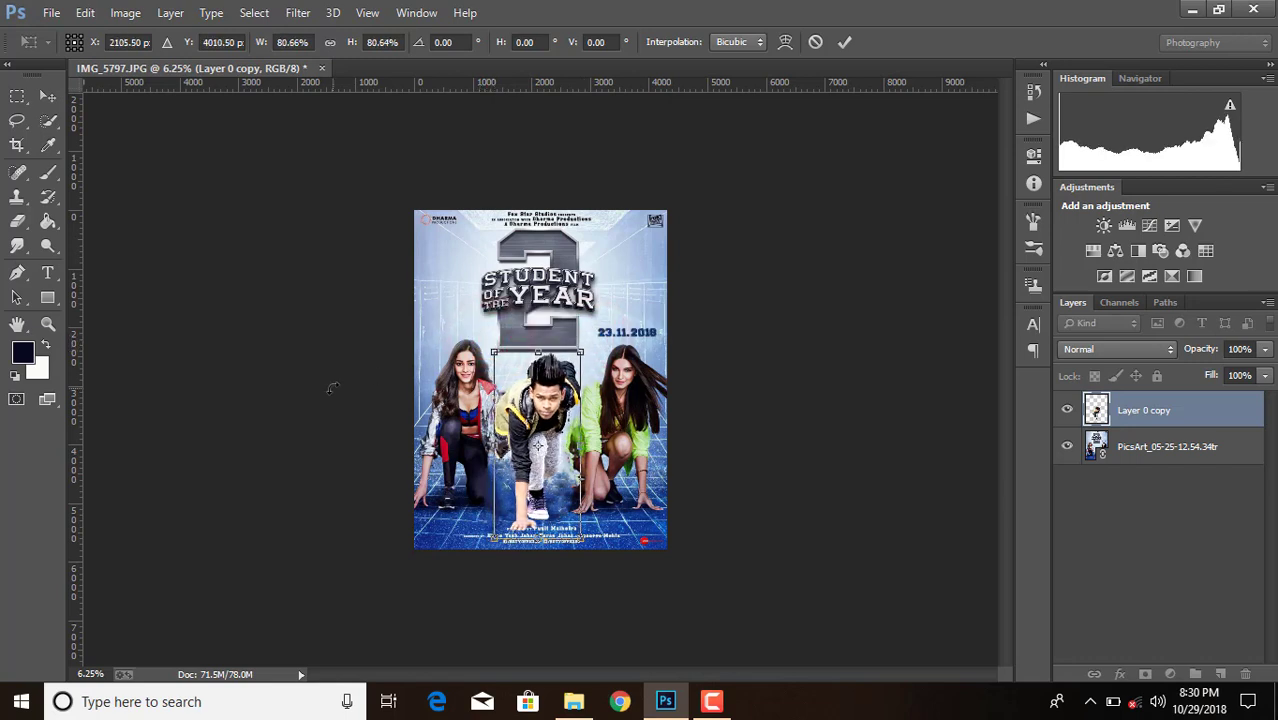
pyautogui.moveTo(579, 353); pyautogui.dragTo(590, 346)
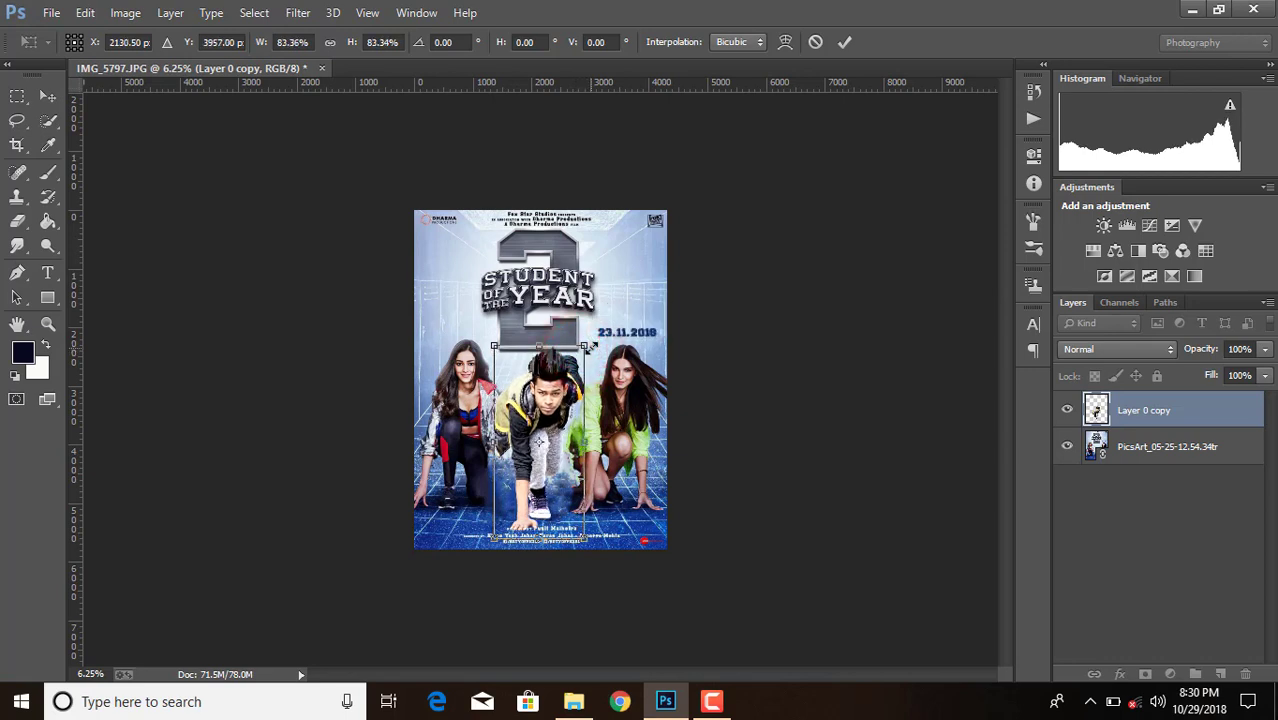
pyautogui.click(847, 42)
pyautogui.press('c')
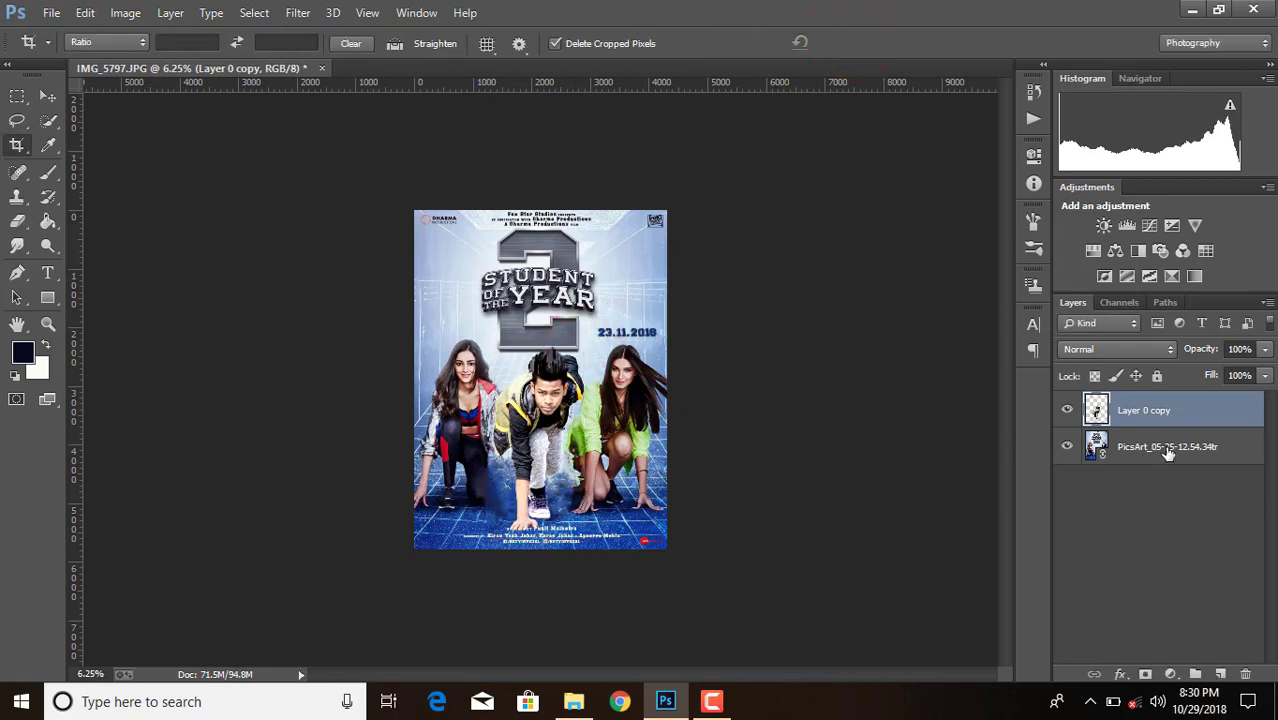
# - Rasterize the linked poster layer PicsArt_05-25-12.54.34tr
pyautogui.press('v')
pyautogui.rightClick(1141, 448)
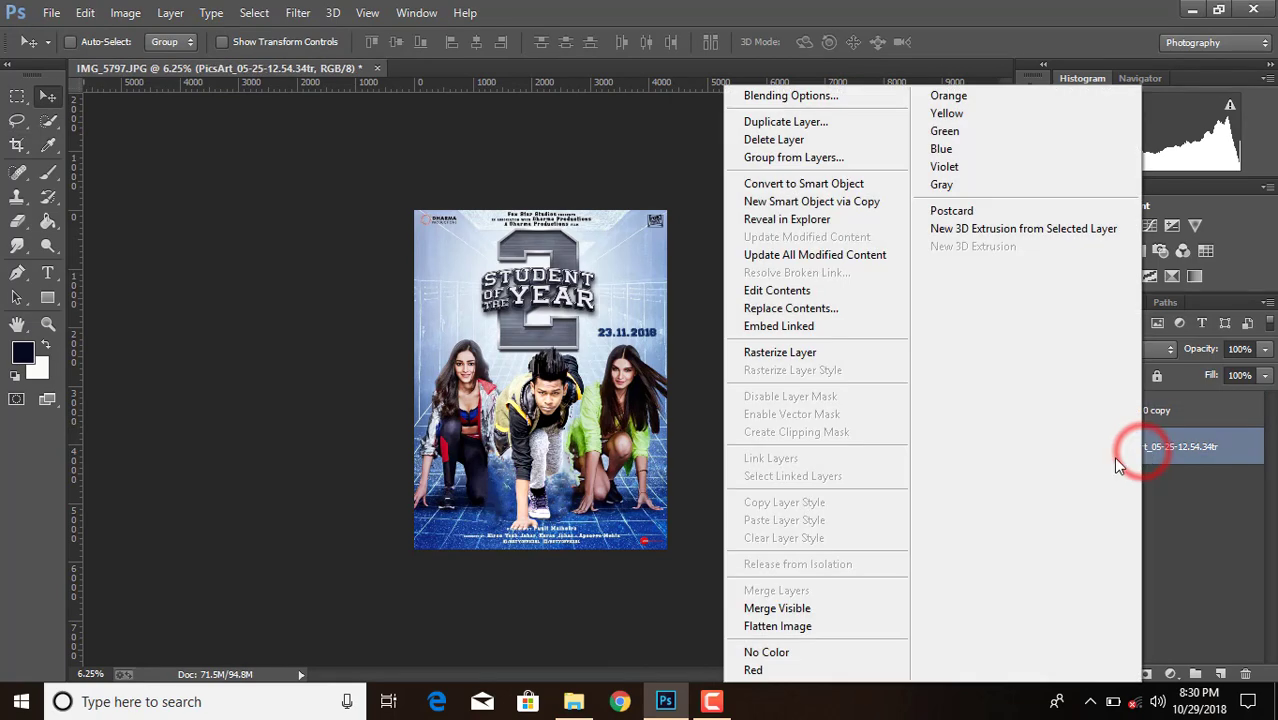
pyautogui.click(808, 352)
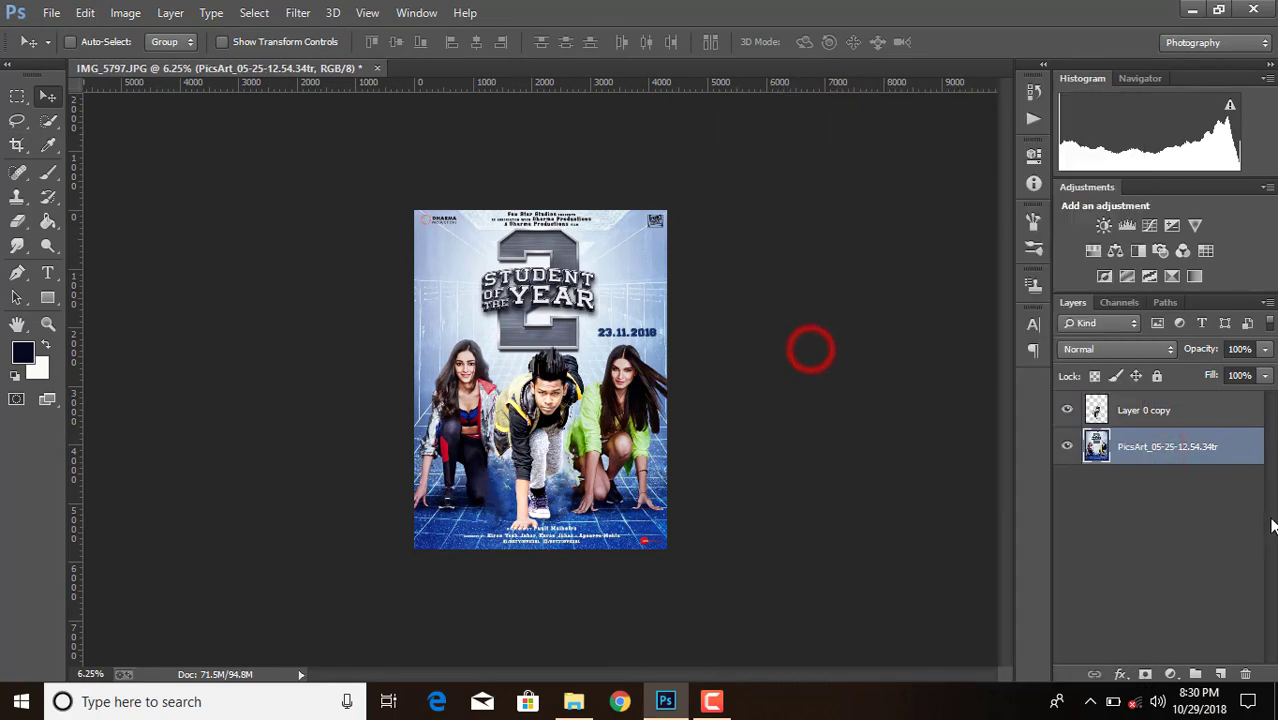
# - Add a new layer above the poster and paint a dark shadow around the man's shoe with a 300 px brush
pyautogui.click(1220, 671)
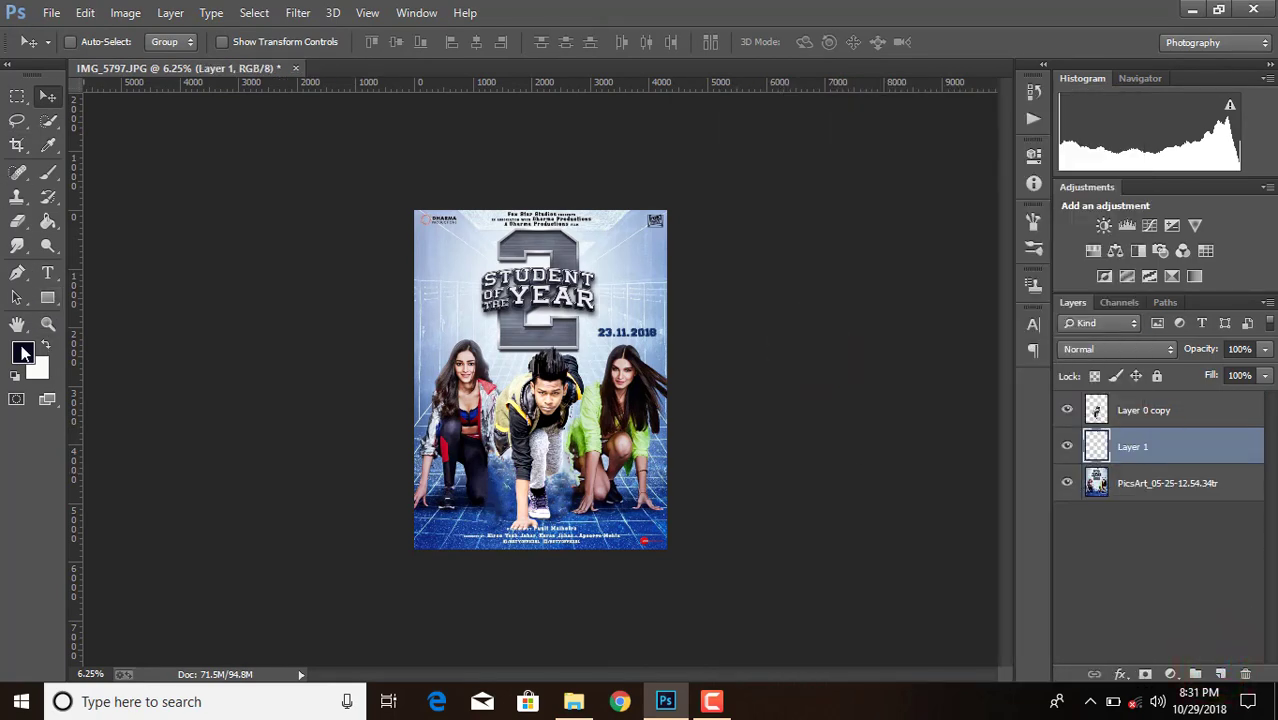
pyautogui.click(45, 174)
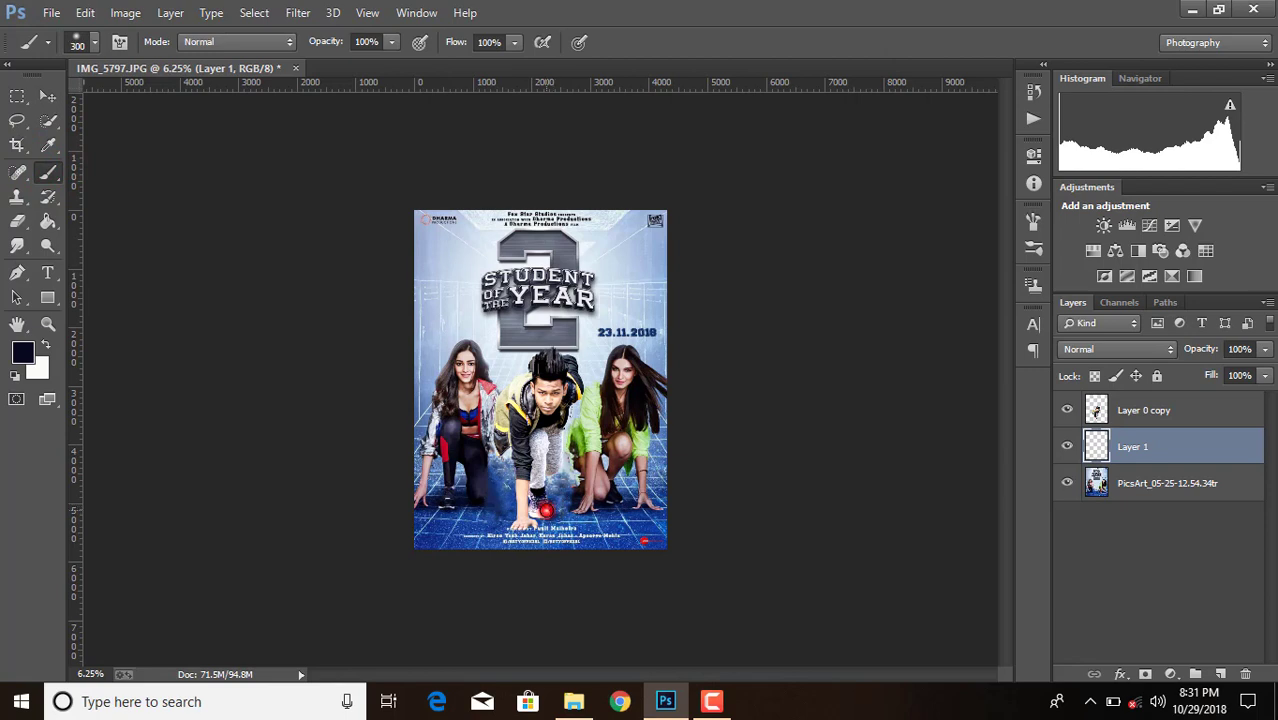
pyautogui.moveTo(546, 510); pyautogui.dragTo(540, 505)
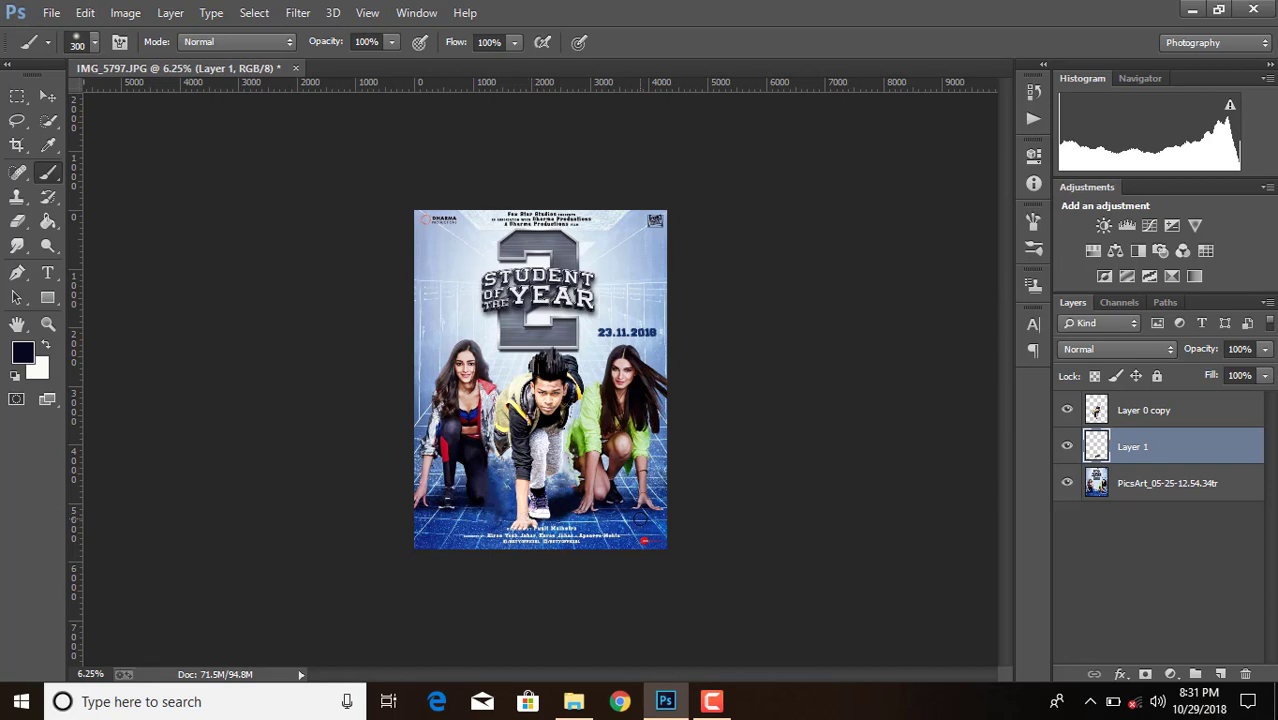
# - Try the Darken, Lighten, Screen and Multiply blend modes on the shadow layer
pyautogui.click(1110, 348)
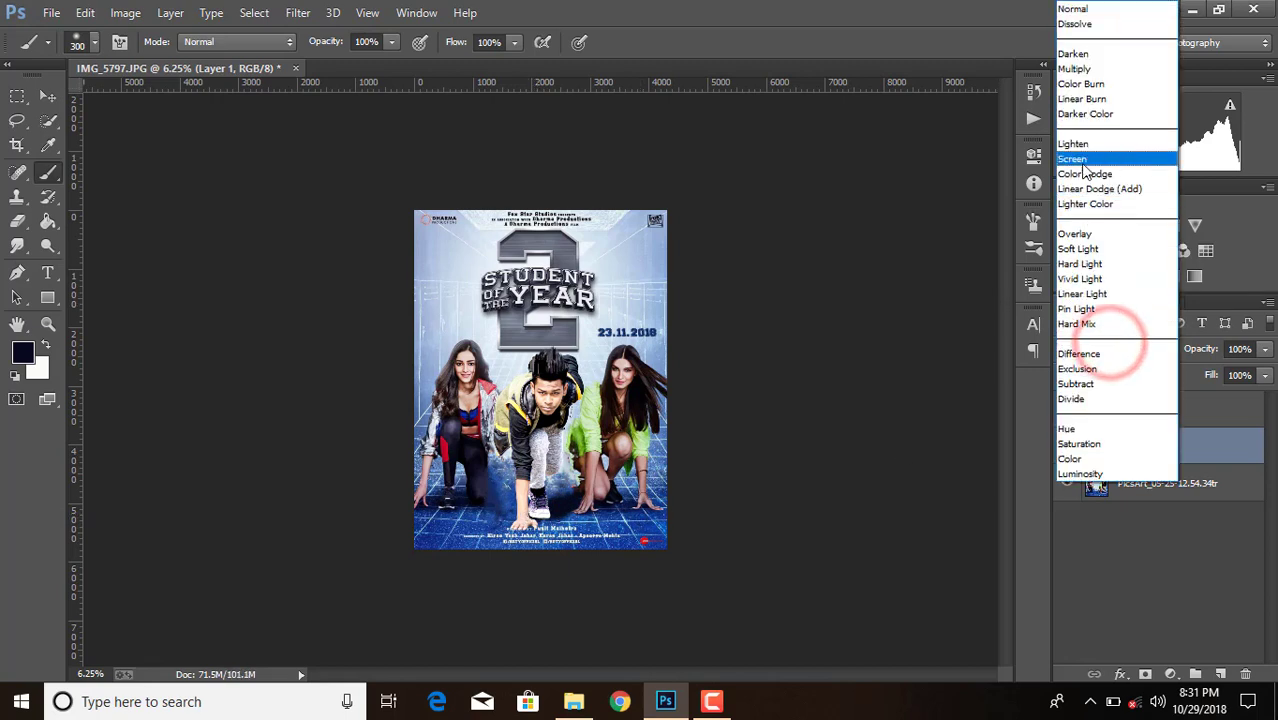
pyautogui.click(1094, 56)
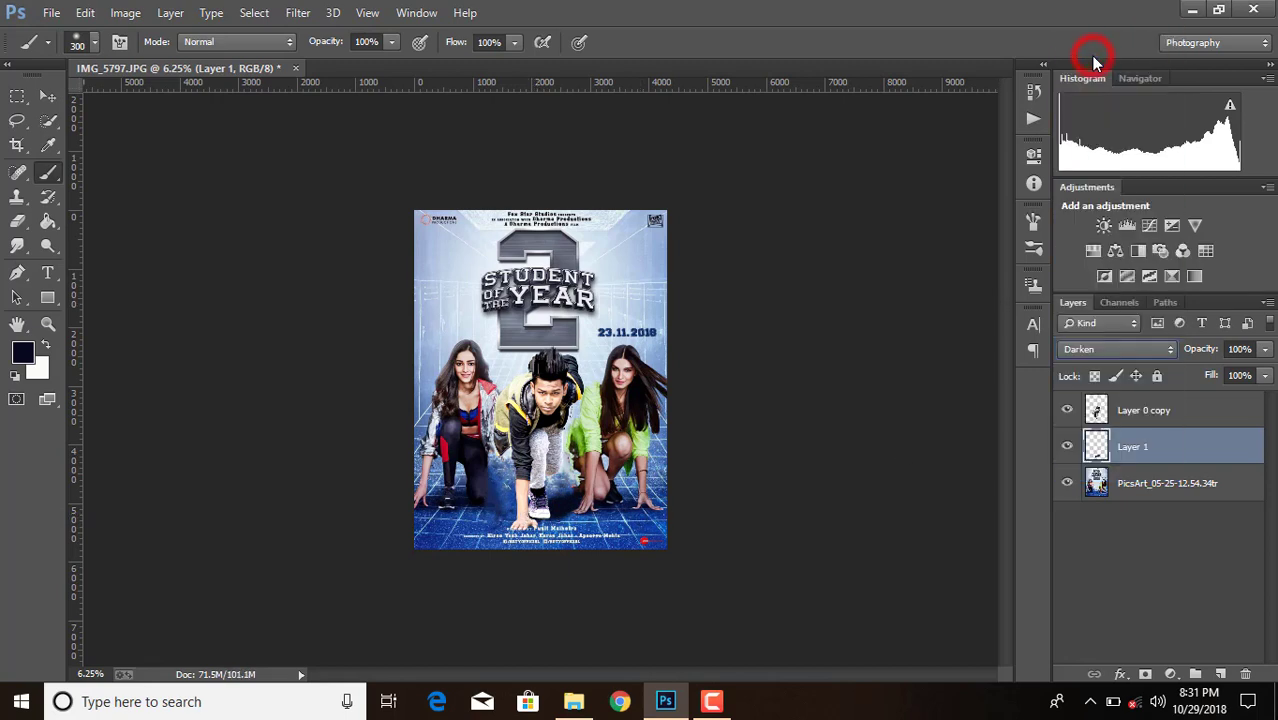
pyautogui.click(1136, 349)
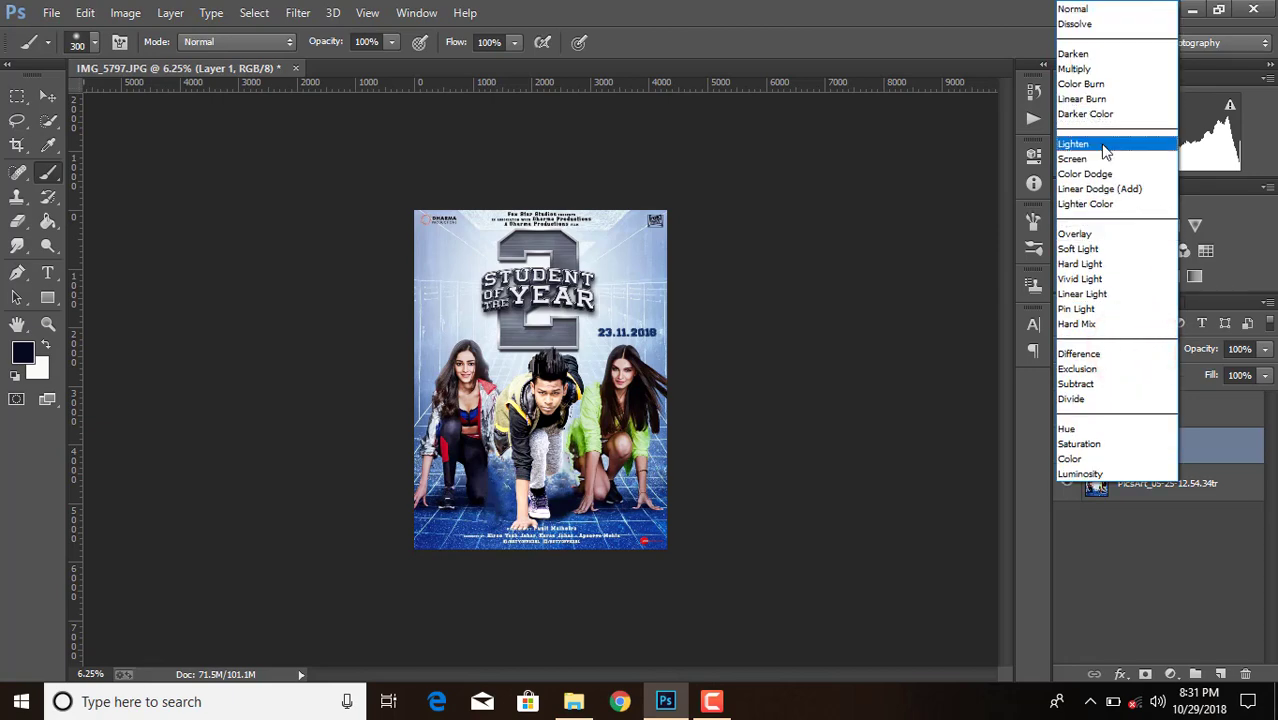
pyautogui.click(1105, 150)
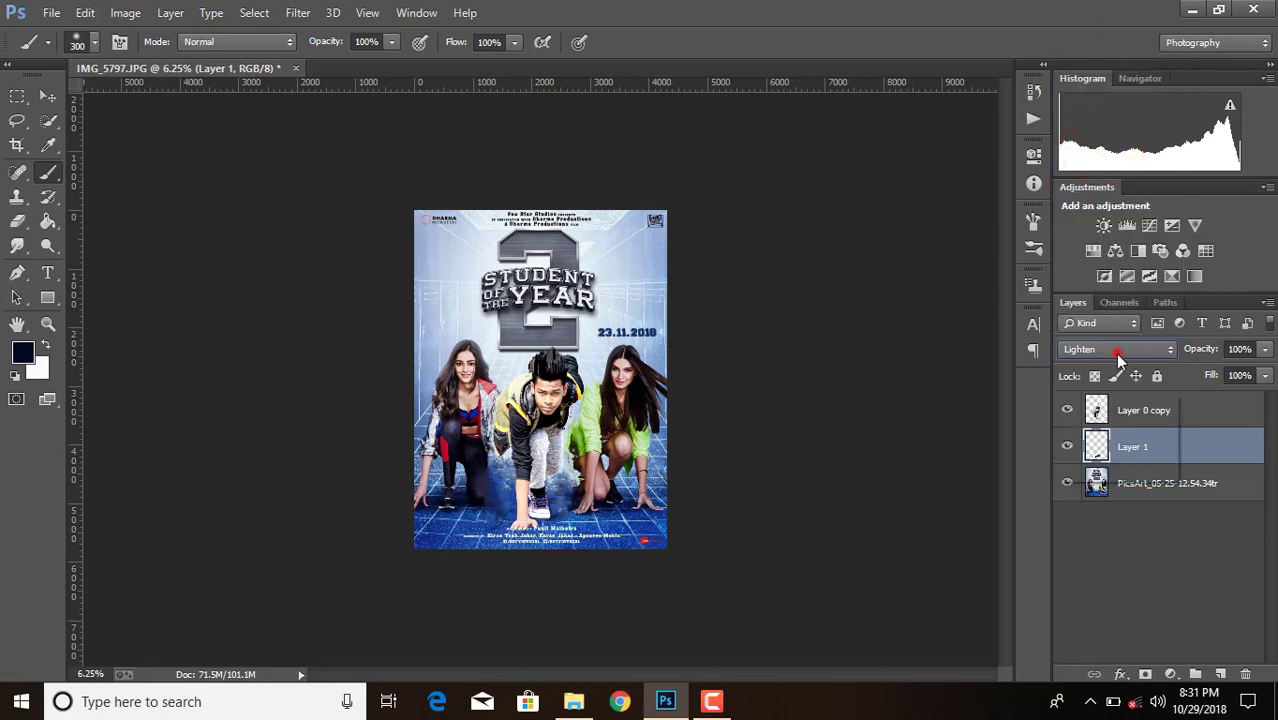
pyautogui.click(1118, 352)
pyautogui.click(1105, 159)
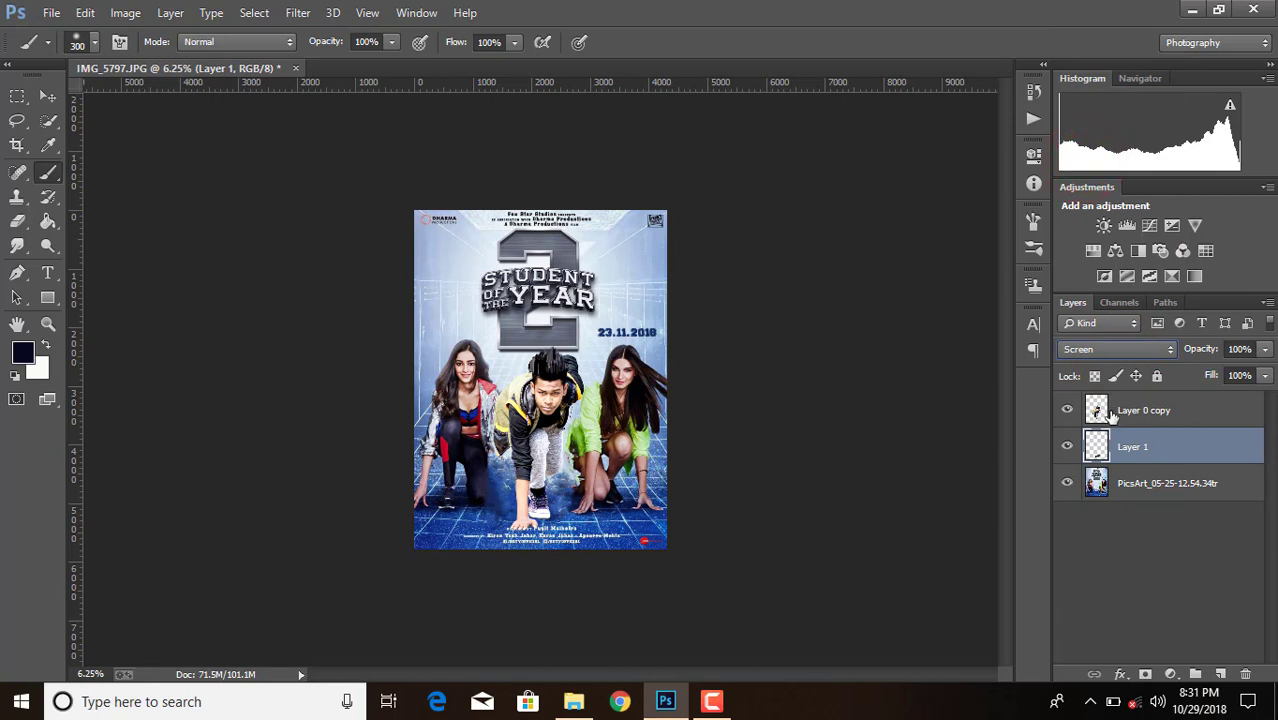
pyautogui.click(1109, 354)
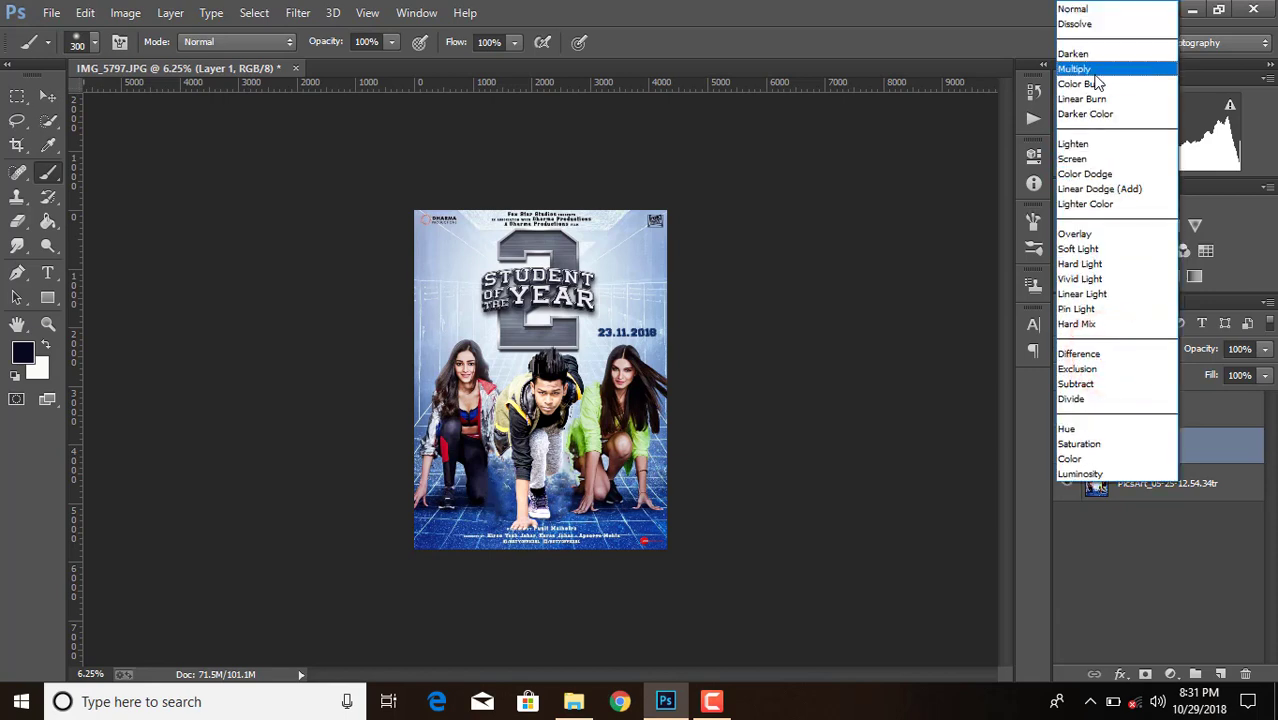
pyautogui.click(1096, 70)
# - Set the shadow layer's blend mode to Darken and its opacity to 70%
pyautogui.click(1118, 349)
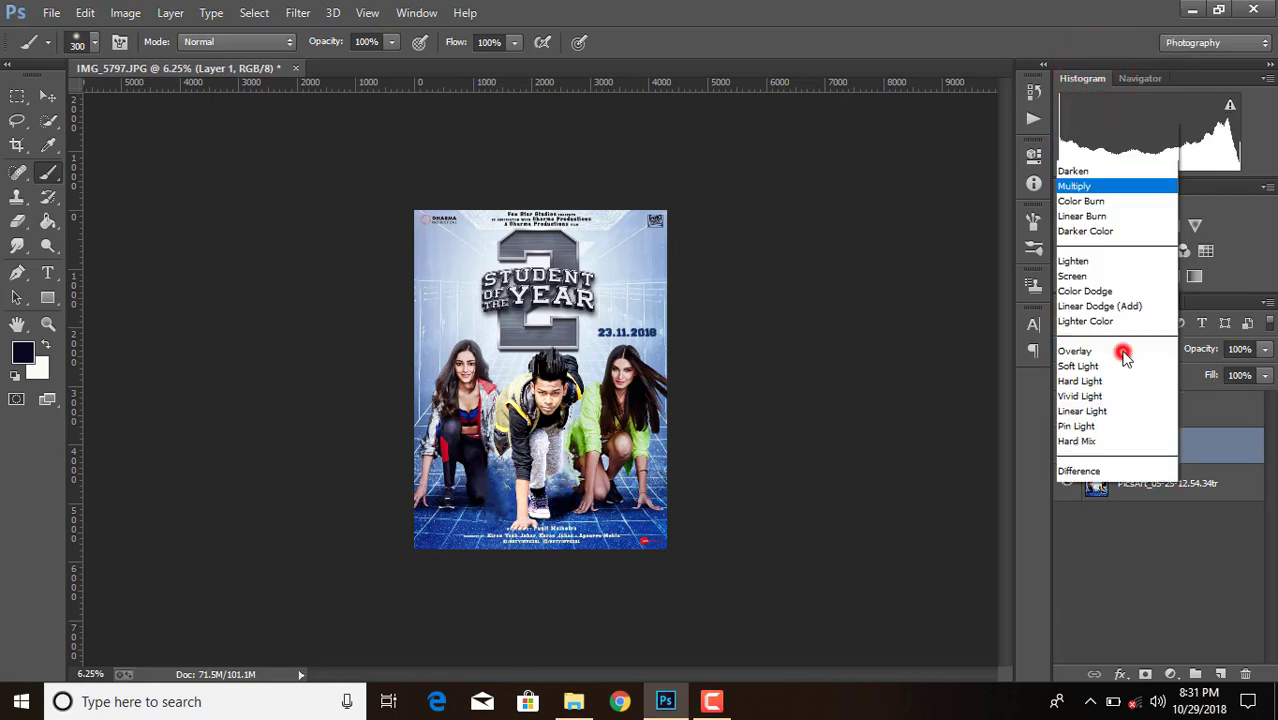
pyautogui.click(1085, 58)
pyautogui.click(1265, 349)
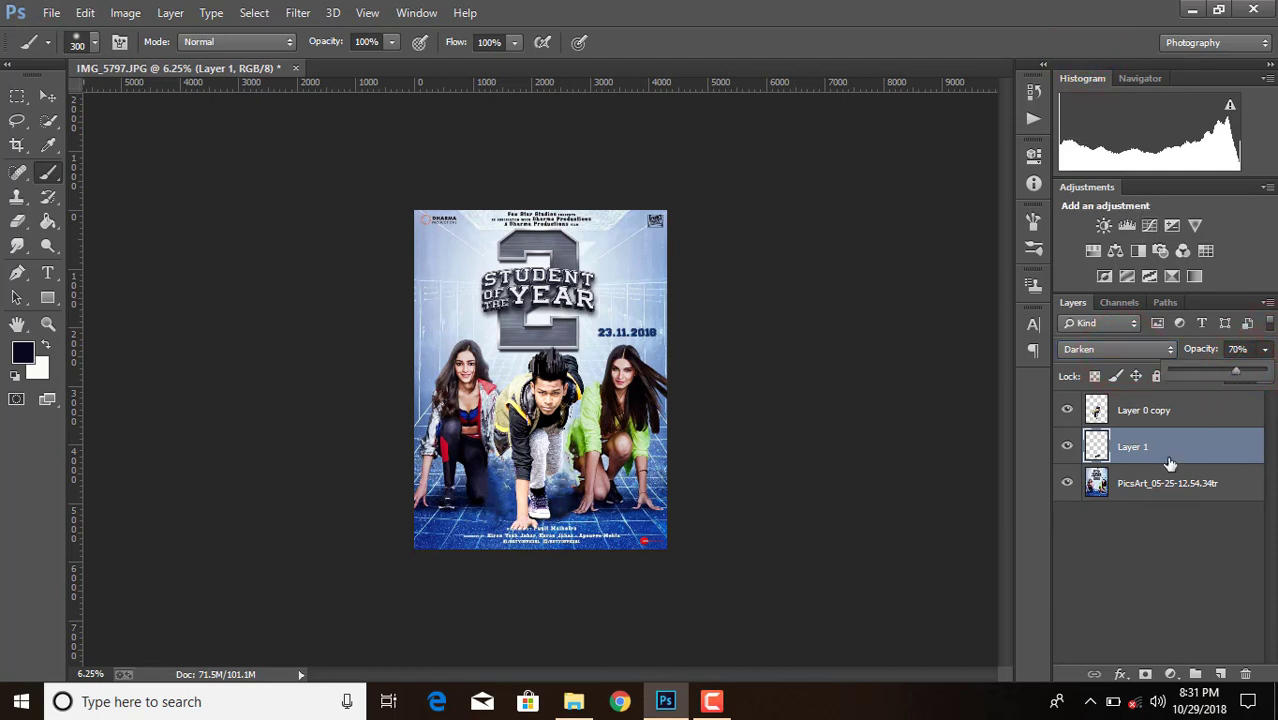
# - Merge the shadow on Layer 1 with the man's layer, Layer 0 copy
pyautogui.click(1143, 484)
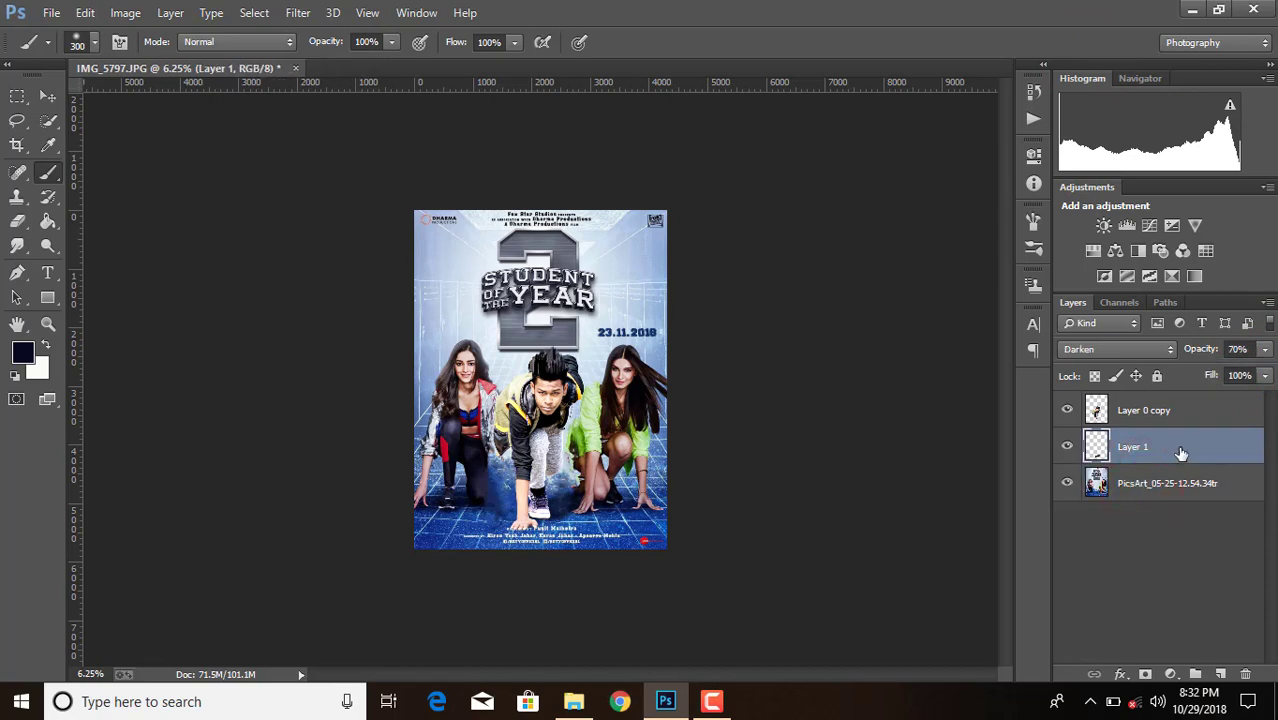
pyautogui.rightClick(1178, 416)
pyautogui.click(847, 533)
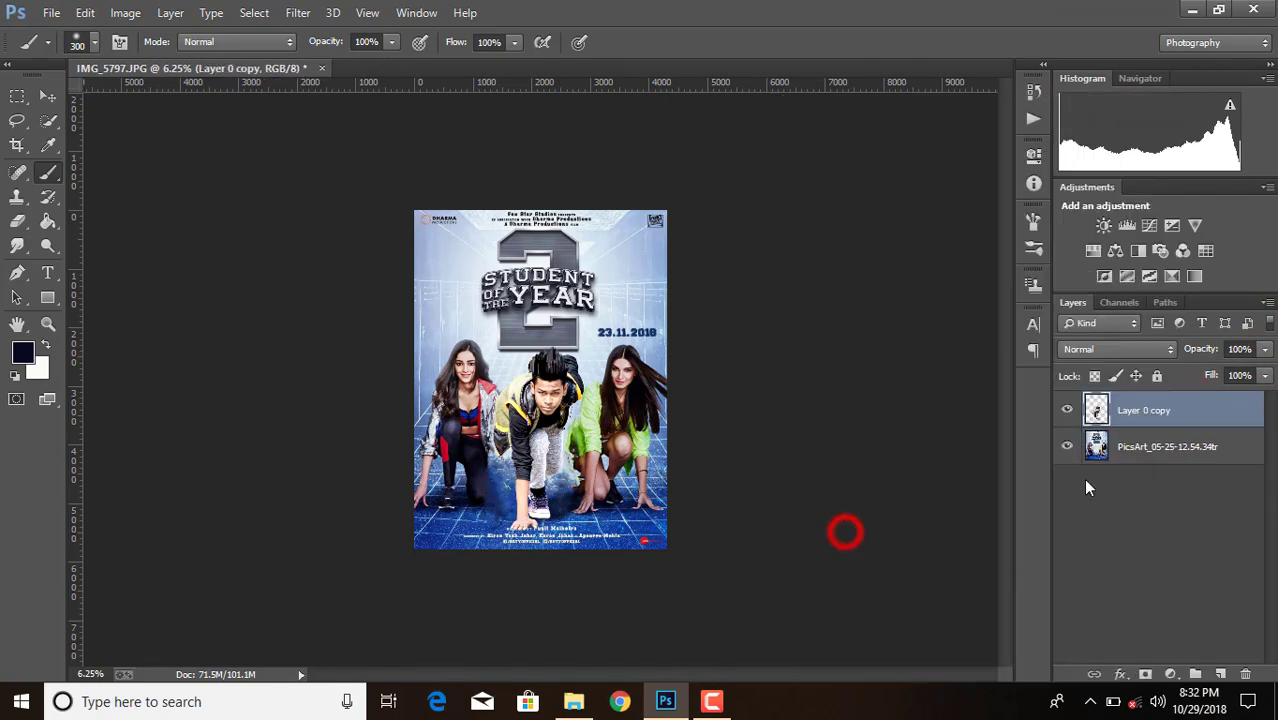
# - Place the Glow Light Effect By PicsArt Edit Tutorial Official (14) image as a linked file and scale it to about 1427% over the poster's centre
pyautogui.click(51, 12)
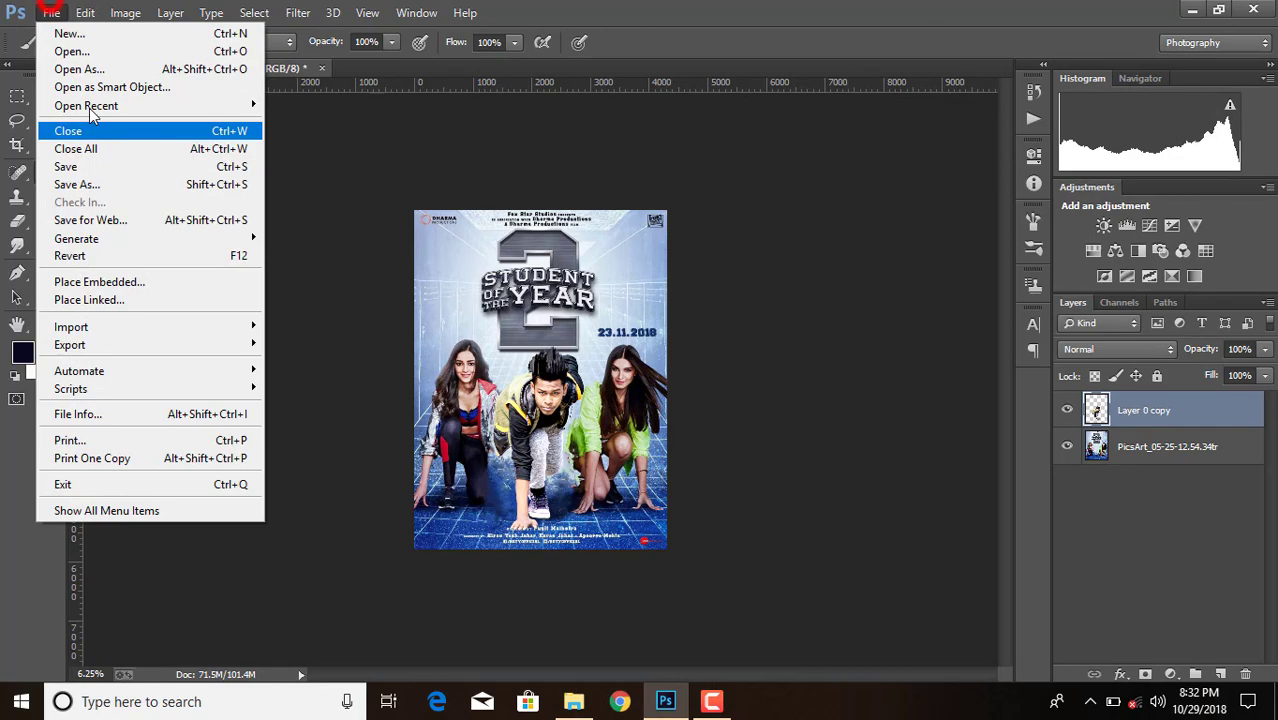
pyautogui.click(115, 299)
pyautogui.scroll(-5, 548, 314)
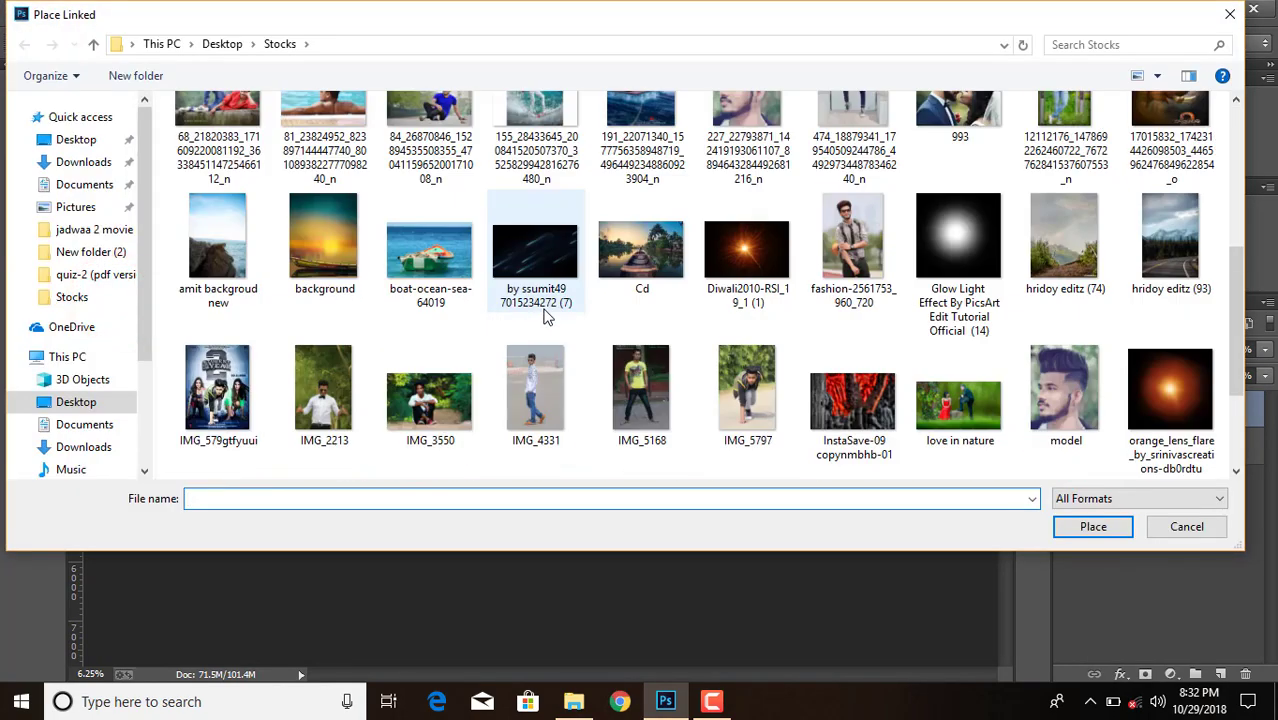
pyautogui.click(960, 265)
pyautogui.click(1085, 527)
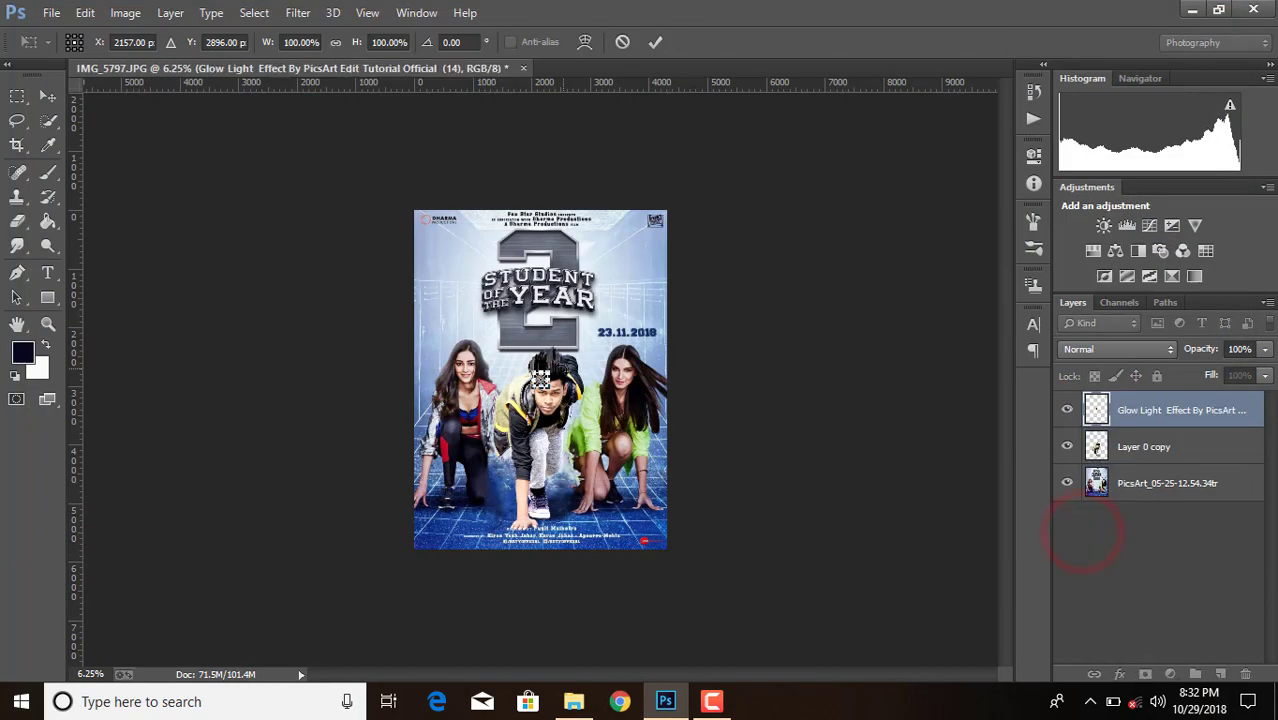
pyautogui.moveTo(546, 373); pyautogui.dragTo(642, 280)
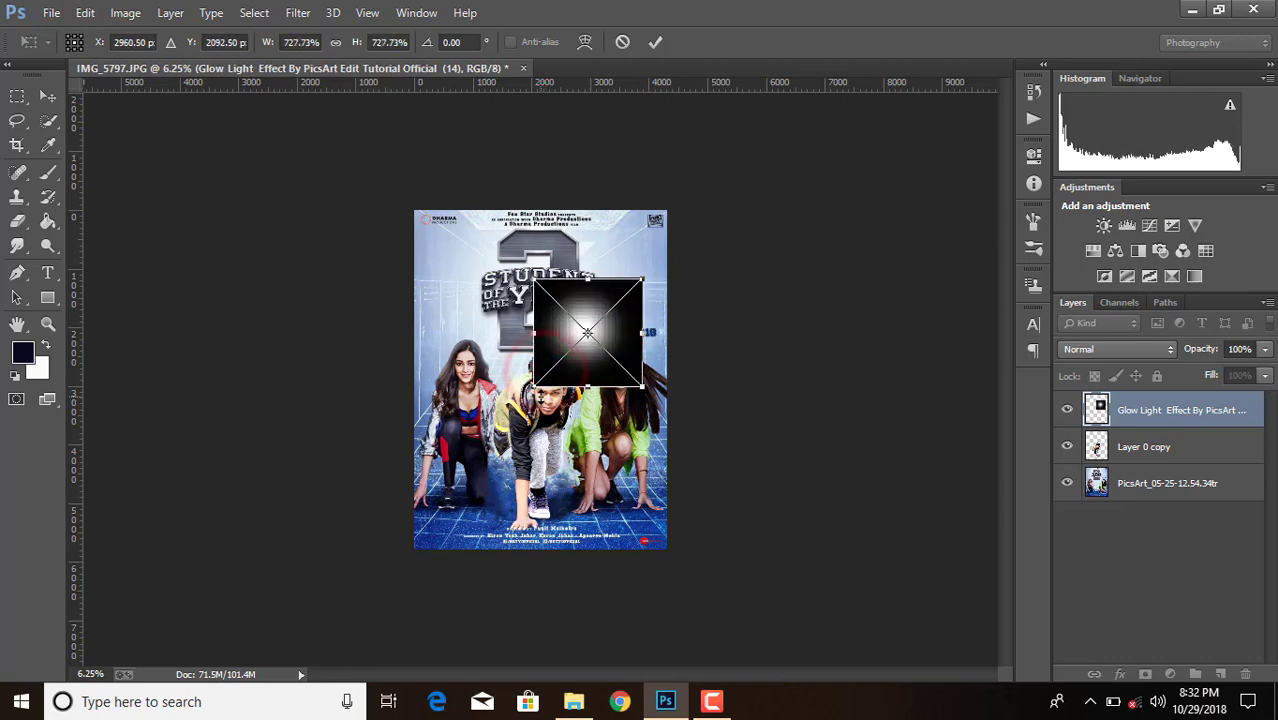
pyautogui.moveTo(534, 384); pyautogui.dragTo(428, 492)
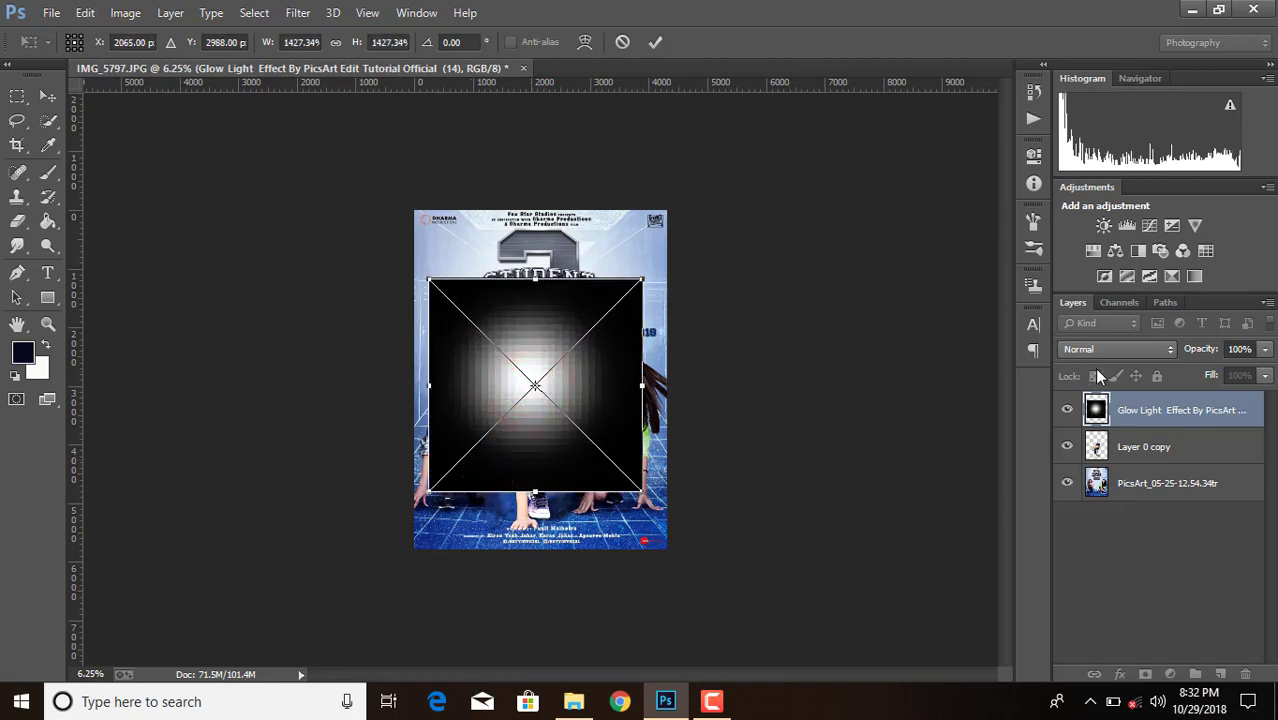
# - Set the glow layer's blend mode to Screen and commit its placement
pyautogui.click(1117, 350)
pyautogui.click(1115, 158)
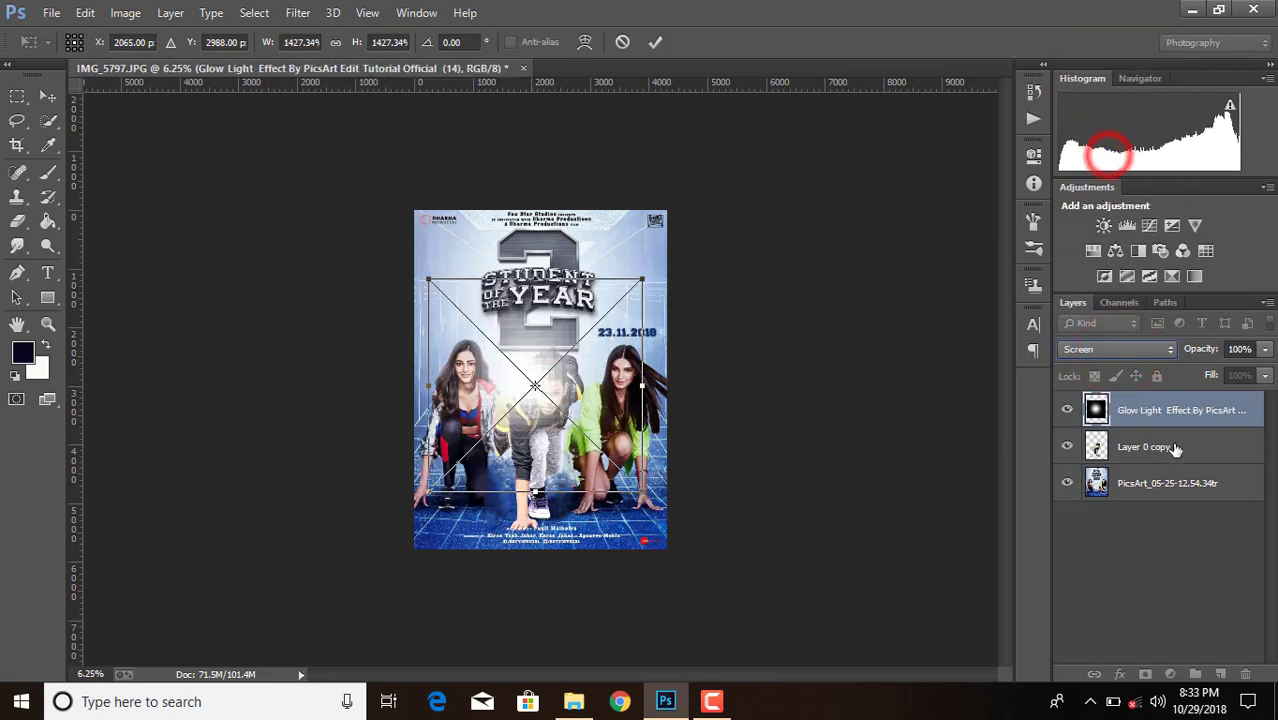
pyautogui.click(1172, 413)
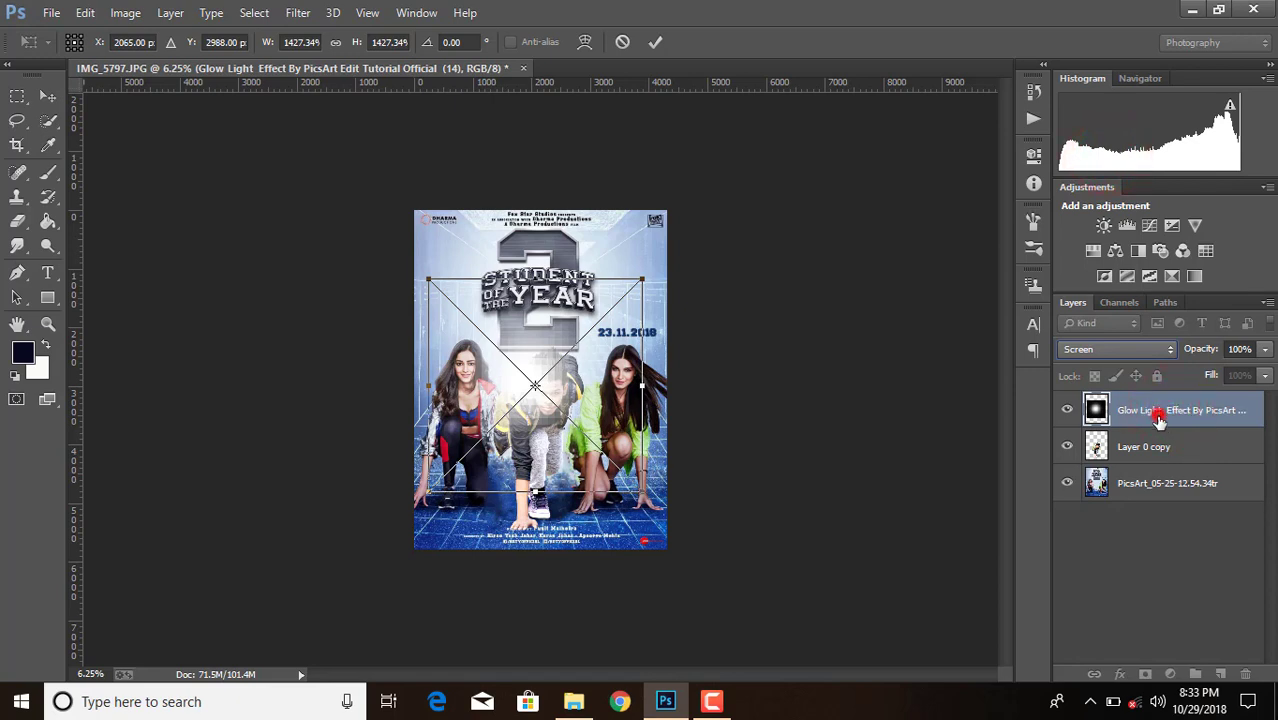
pyautogui.click(655, 42)
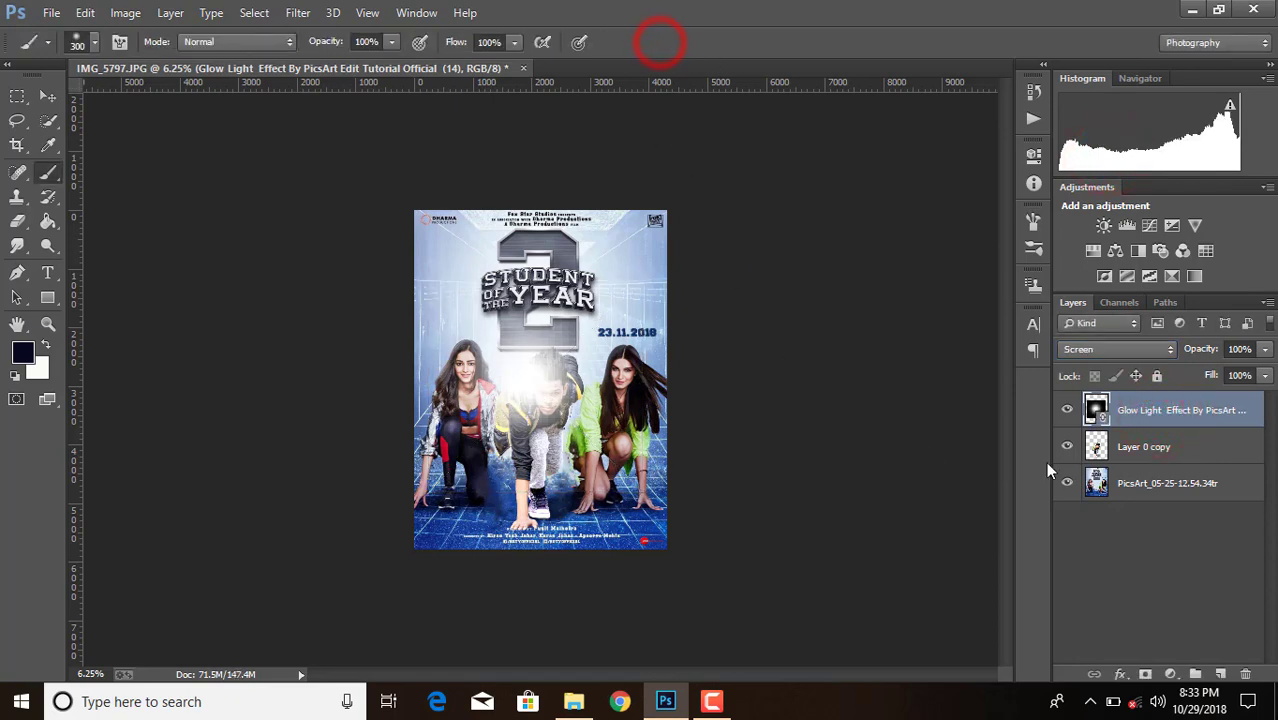
# - Move the glow layer beneath Layer 0 copy and shift it about 290 px right and 460 px down behind the man
pyautogui.moveTo(1158, 420); pyautogui.dragTo(1155, 462)
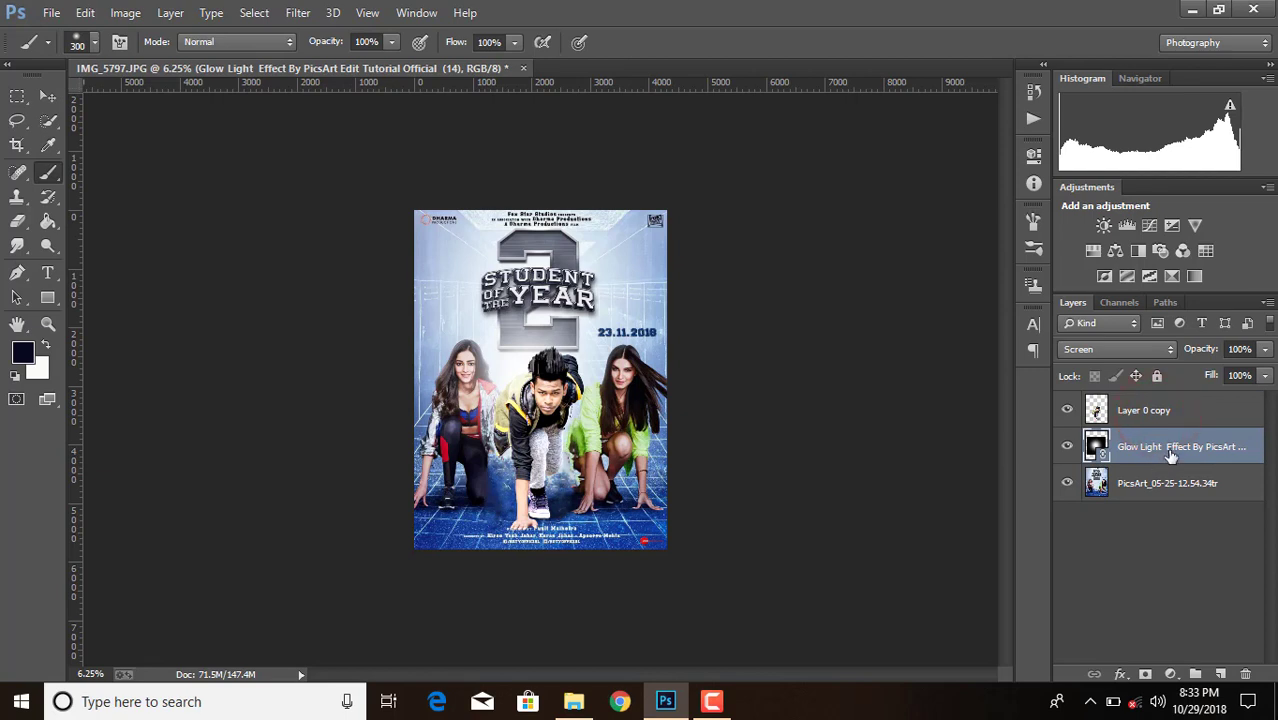
pyautogui.click(47, 96)
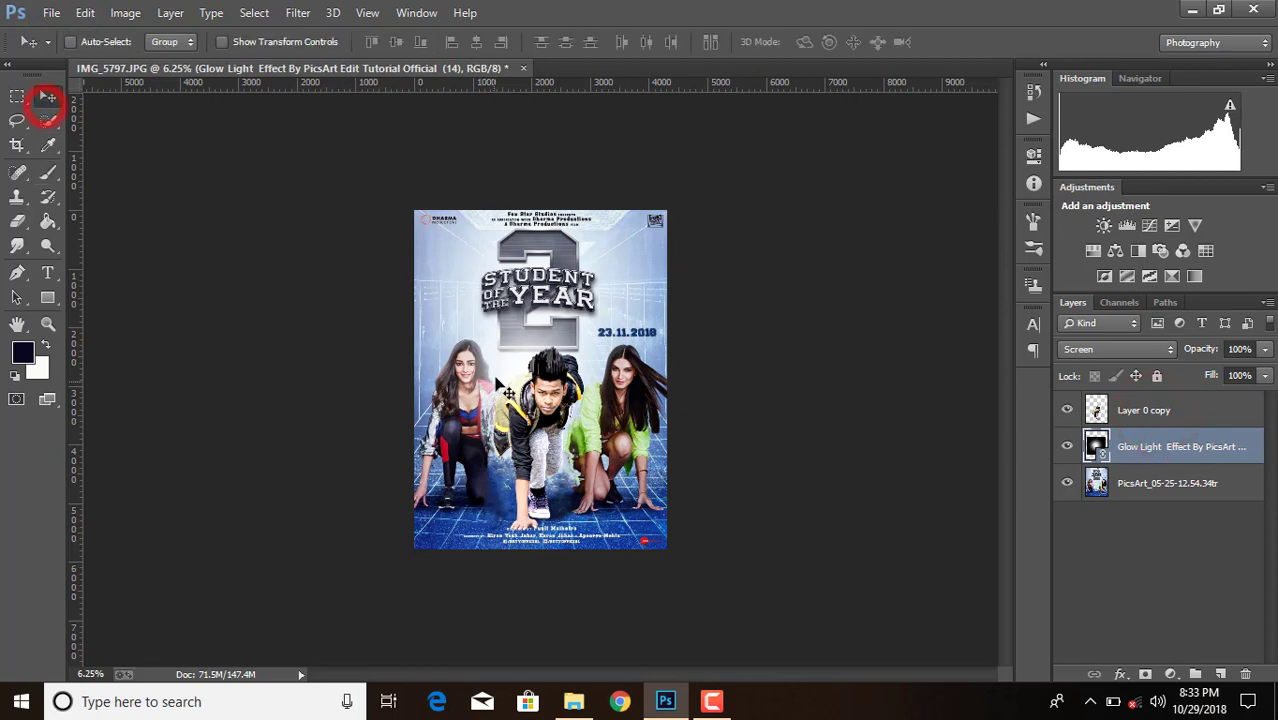
pyautogui.moveTo(508, 345); pyautogui.dragTo(532, 372)
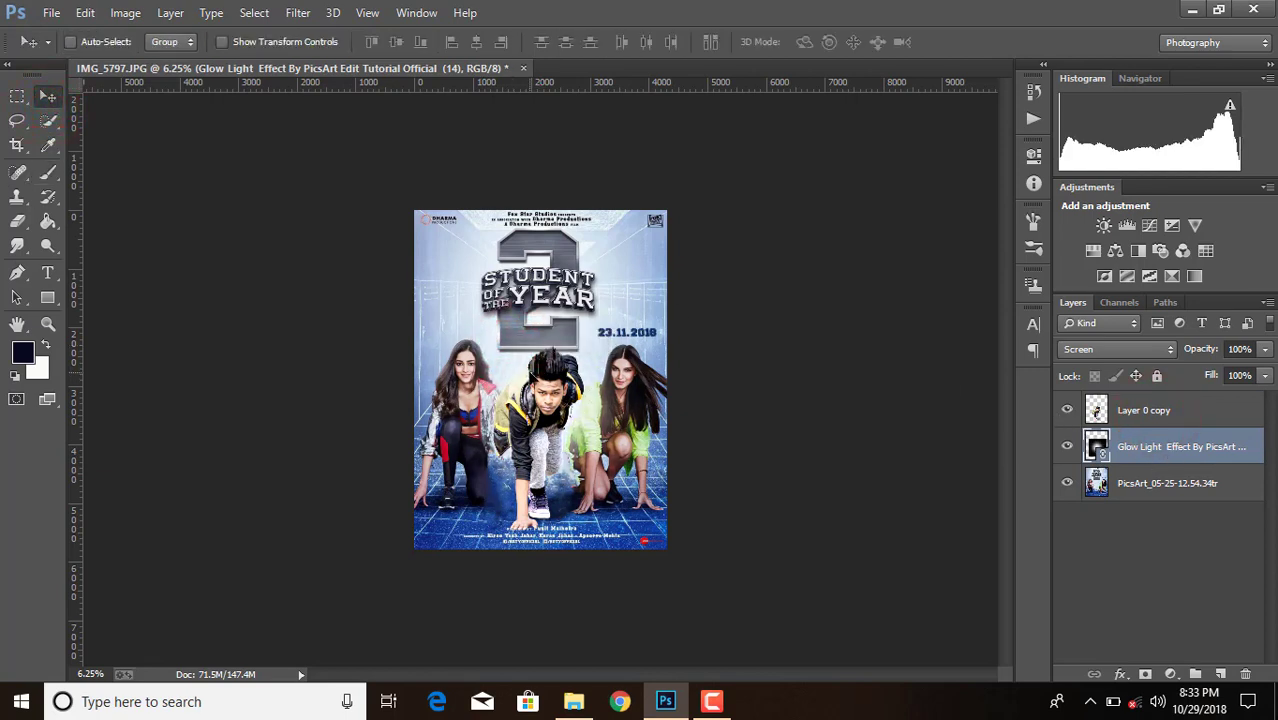
# - Lower the glow layer's opacity to 82% and enlarge it up and outward to nearly the poster's full width, committing the transform
pyautogui.click(1263, 352)
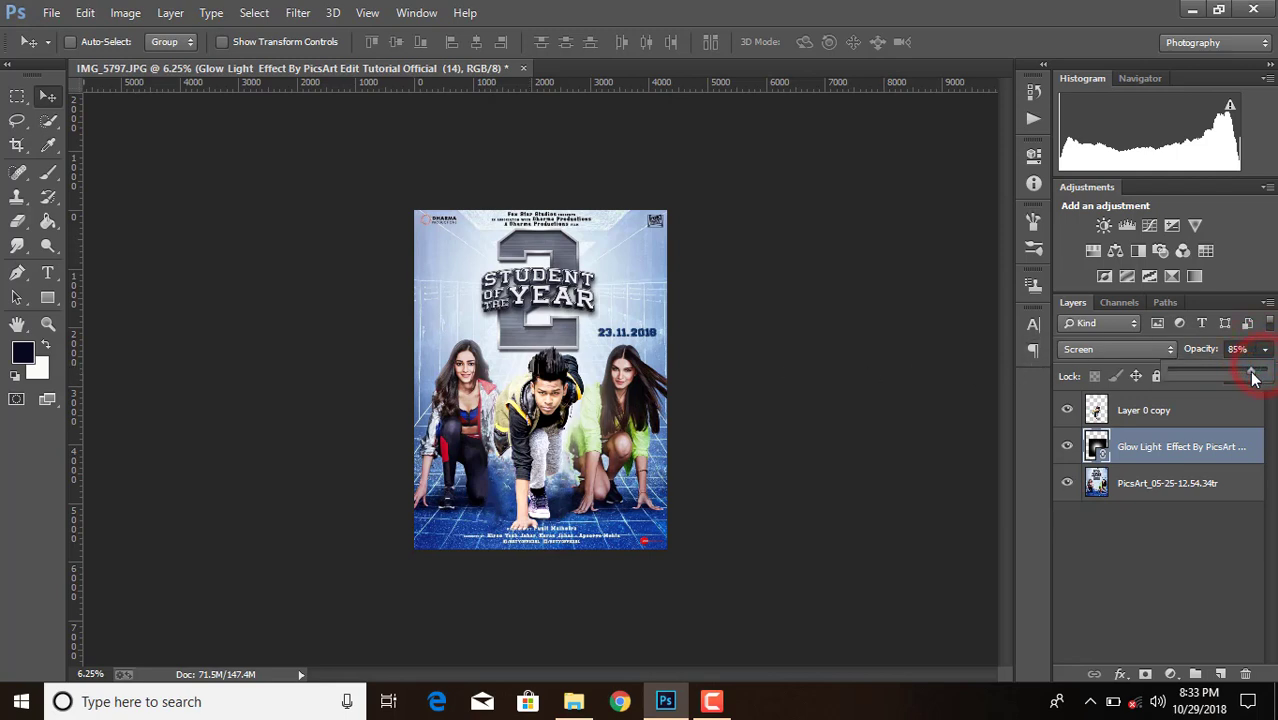
pyautogui.click(1165, 451)
pyautogui.hotkey('ctrl', 't')
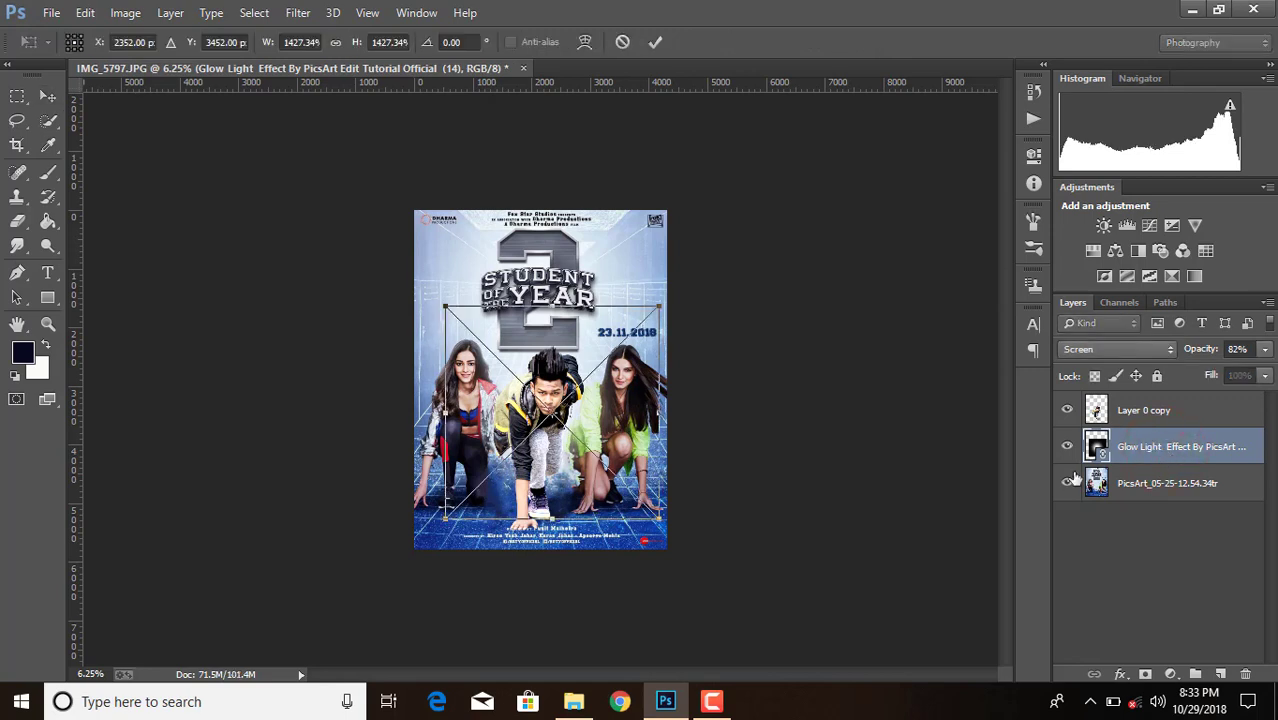
pyautogui.moveTo(440, 302); pyautogui.dragTo(423, 284)
pyautogui.moveTo(659, 285)
pyautogui.mouseDown()
pyautogui.moveTo(672, 258)
pyautogui.moveTo(667, 276)
pyautogui.mouseUp()
pyautogui.click(657, 44)
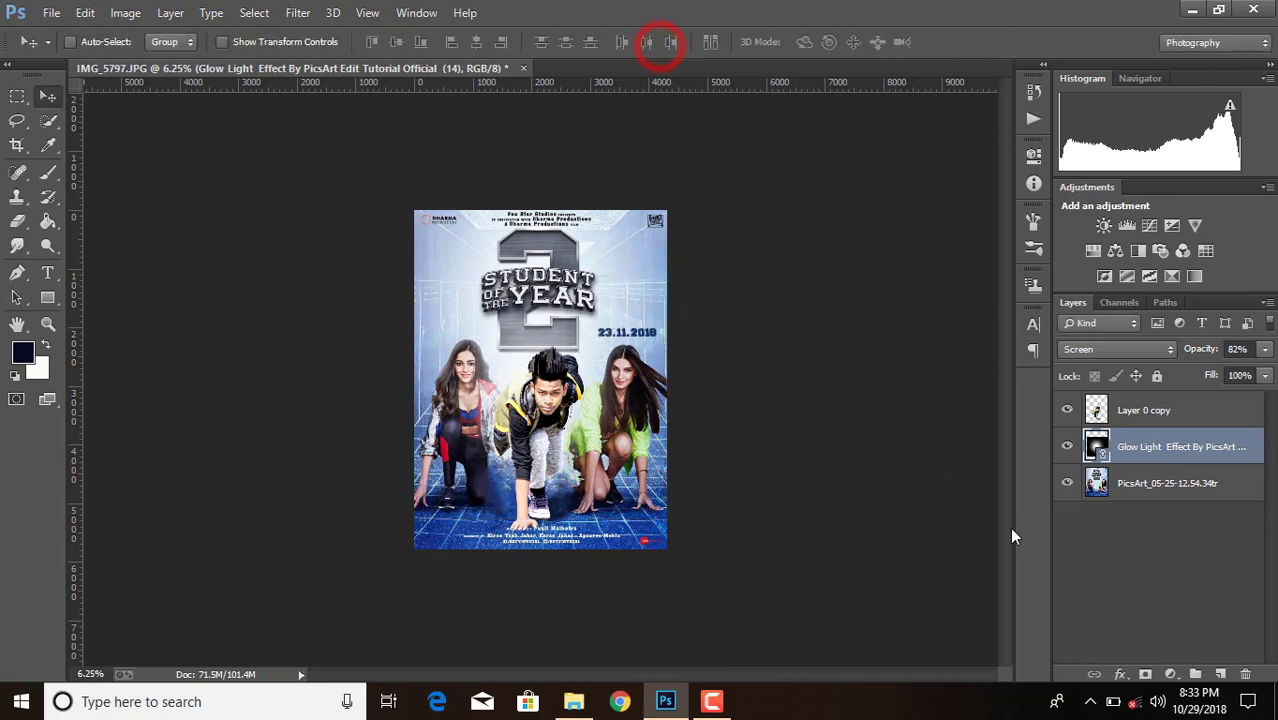
# - Merge the visible layers into one and add a Color Balance adjustment layer above the merged poster
pyautogui.rightClick(1202, 492)
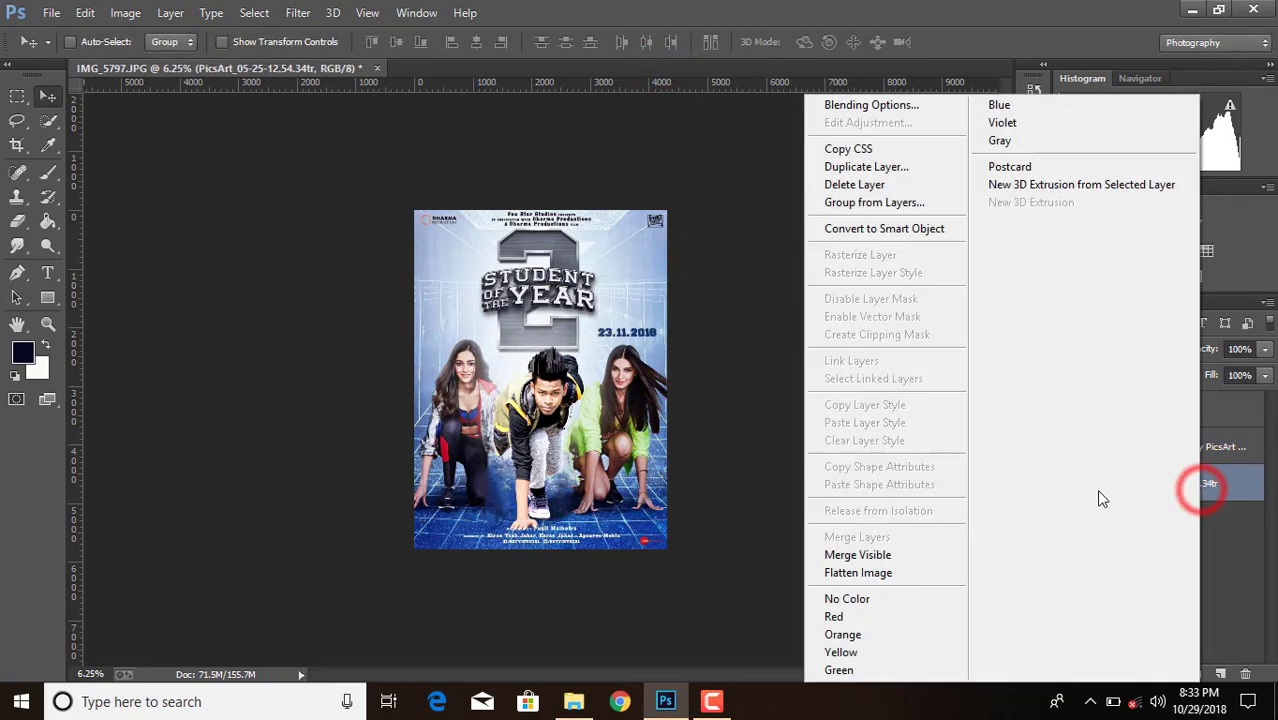
pyautogui.click(836, 554)
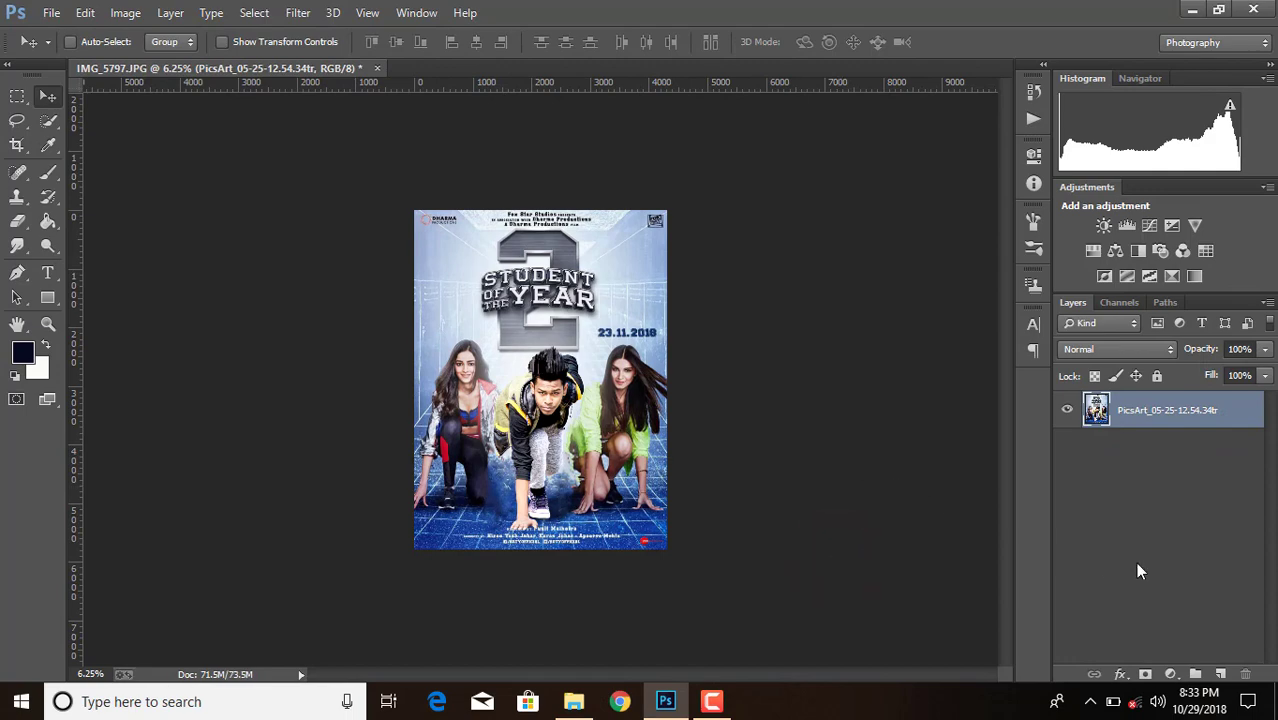
pyautogui.click(1172, 673)
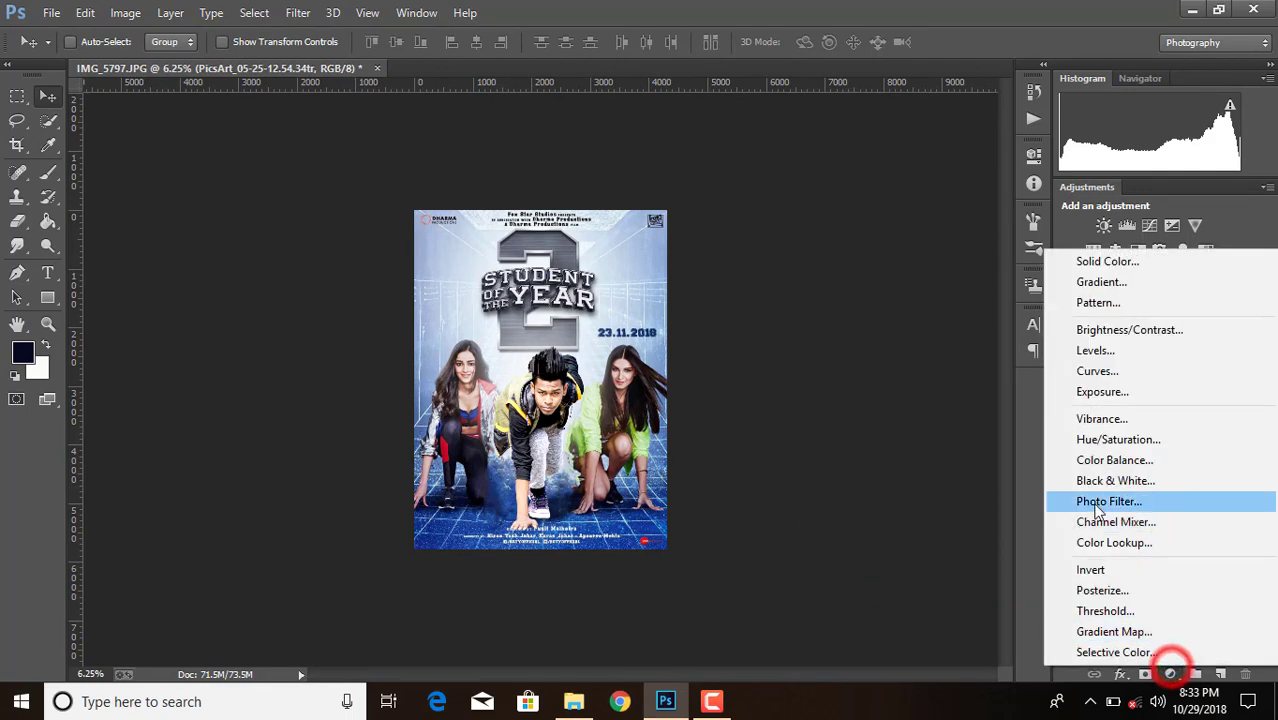
pyautogui.click(1100, 455)
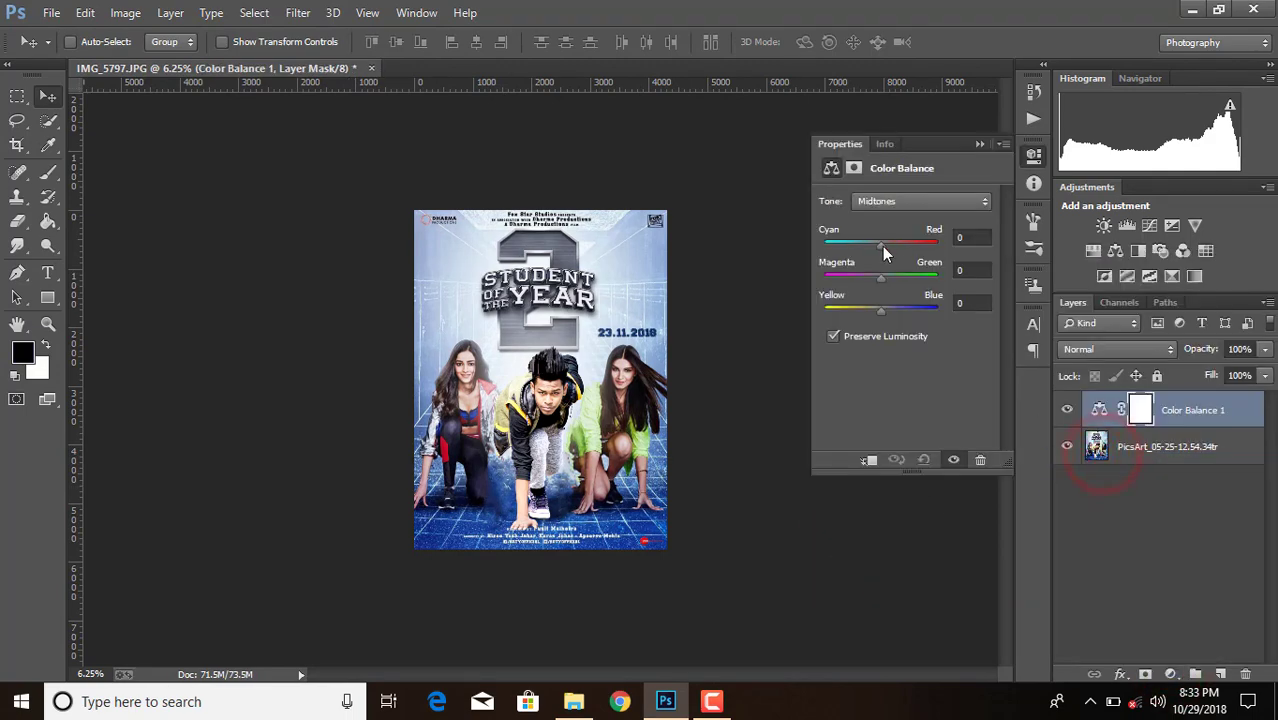
# - Finish the Color Balance adjustment and merge it into the poster layer
pyautogui.click(978, 143)
pyautogui.rightClick(1190, 447)
pyautogui.click(850, 556)
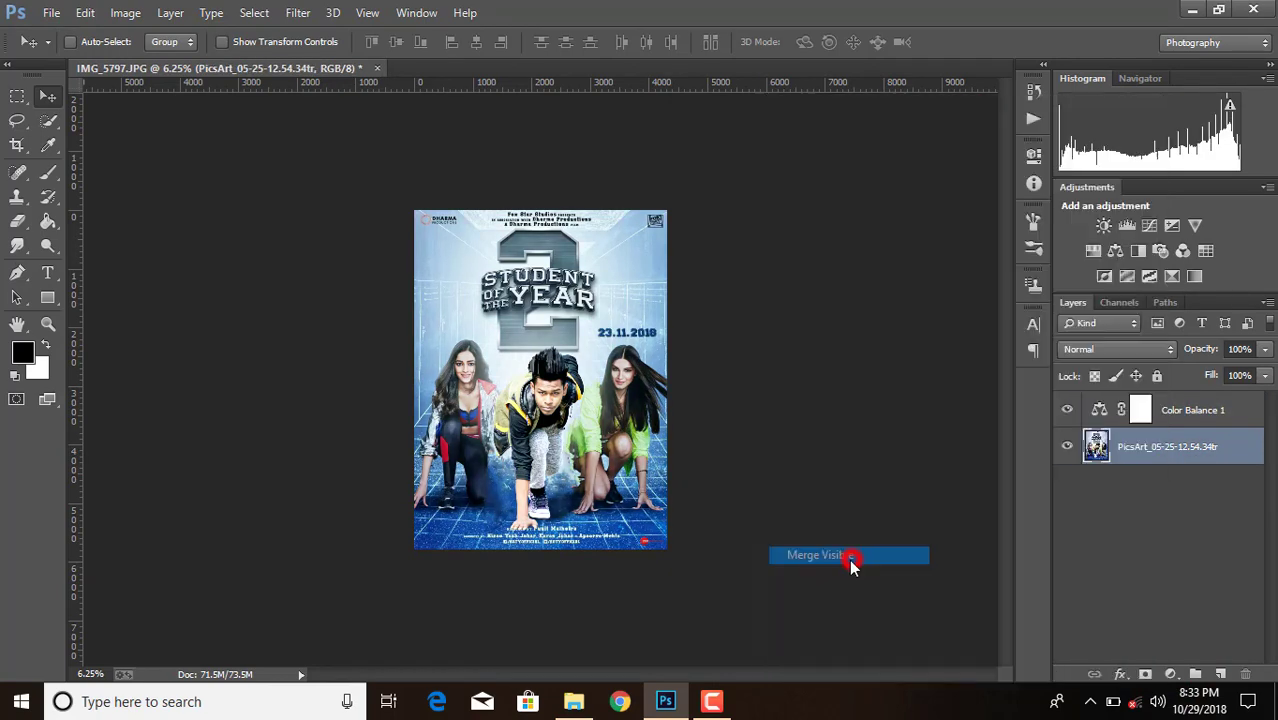
# - In the Camera Raw filter, set the poster's Clarity to +31, Blacks to -36, Whites to +31 and Shadows to +22
pyautogui.click(297, 12)
pyautogui.click(330, 122)
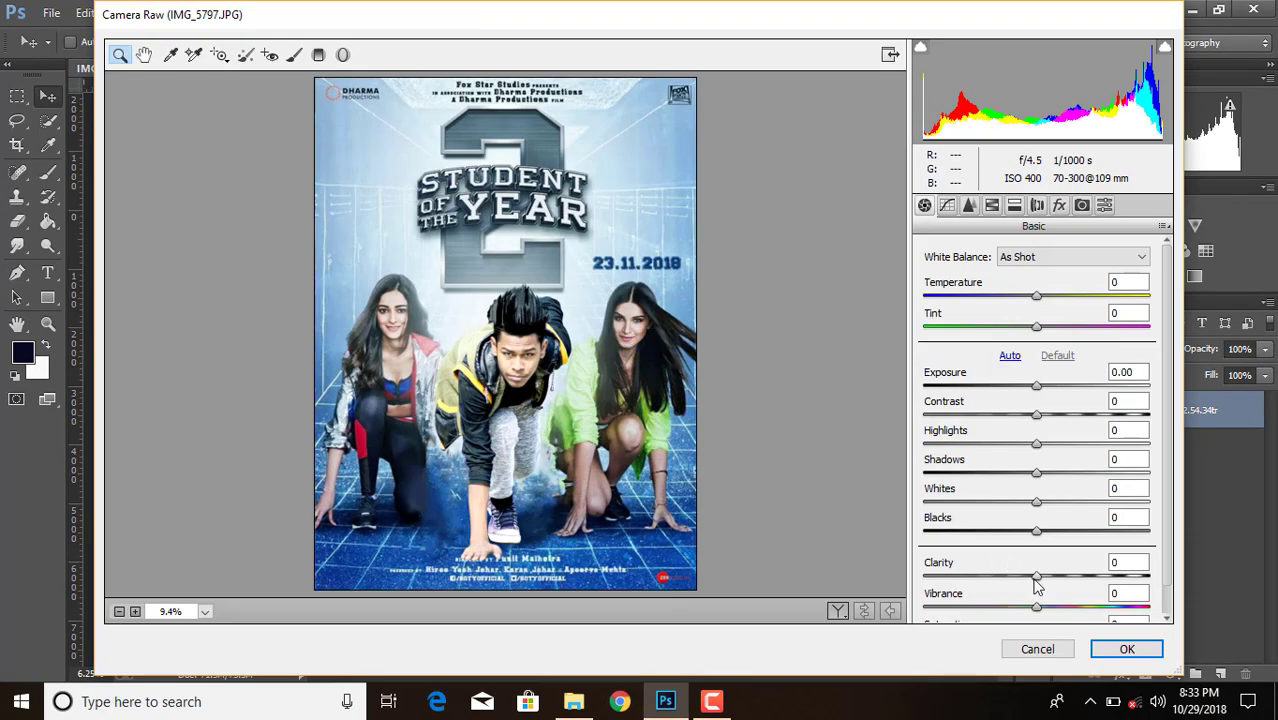
pyautogui.moveTo(1036, 578); pyautogui.dragTo(1068, 577)
pyautogui.moveTo(1036, 534); pyautogui.dragTo(1060, 477)
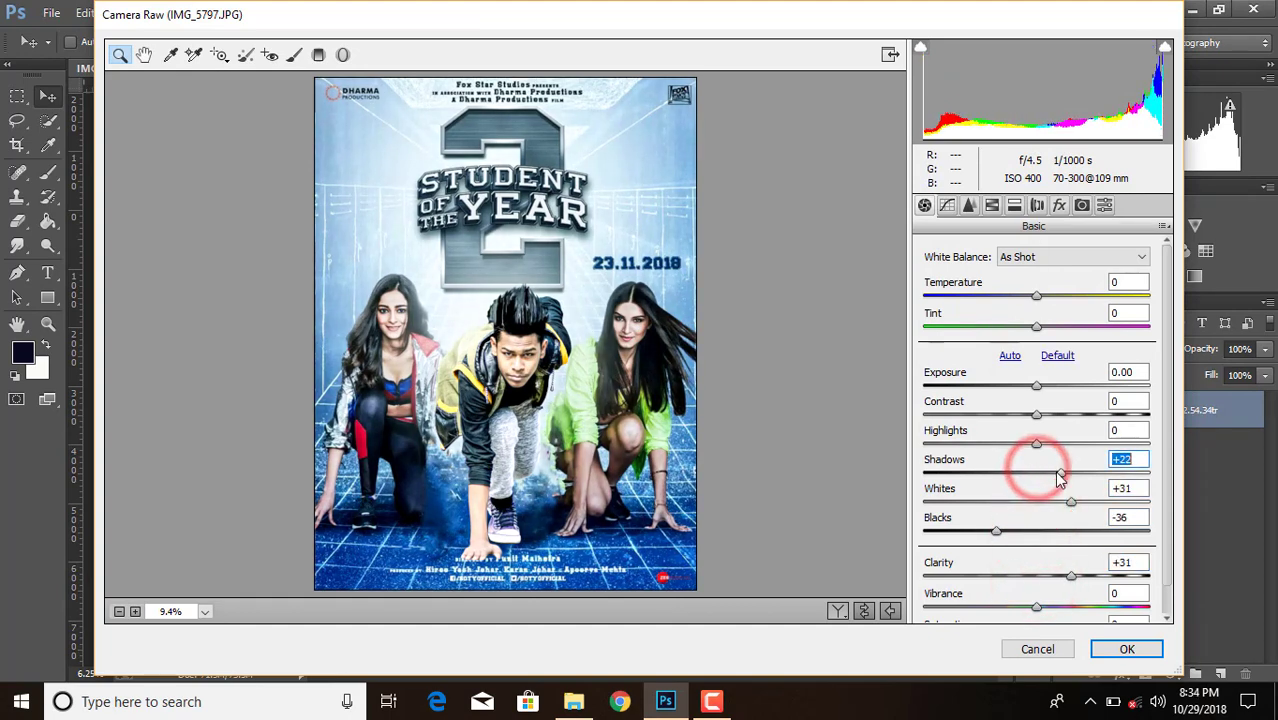
pyautogui.click(1036, 444)
# - Strongly raise the Greens saturation and set the hues to Yellows +48, Greens +59, Blues -11 and Magentas +47
pyautogui.click(992, 205)
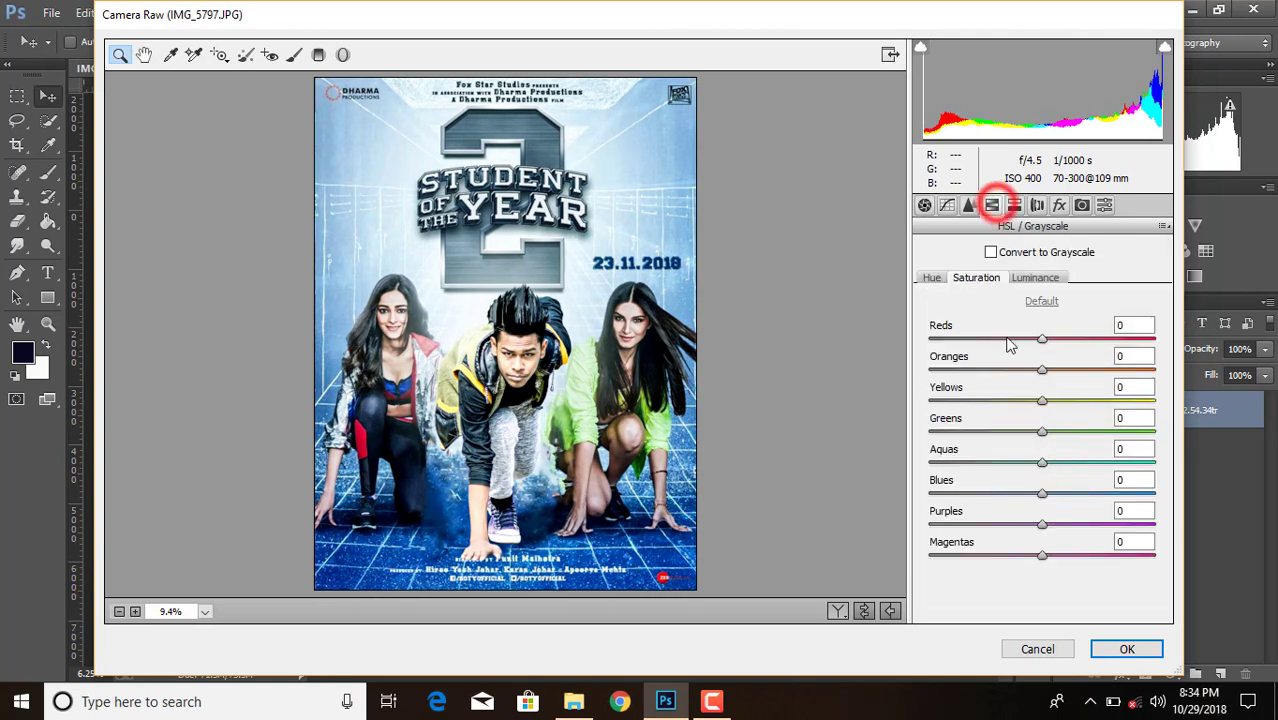
pyautogui.moveTo(1042, 431); pyautogui.dragTo(1145, 431)
pyautogui.click(936, 280)
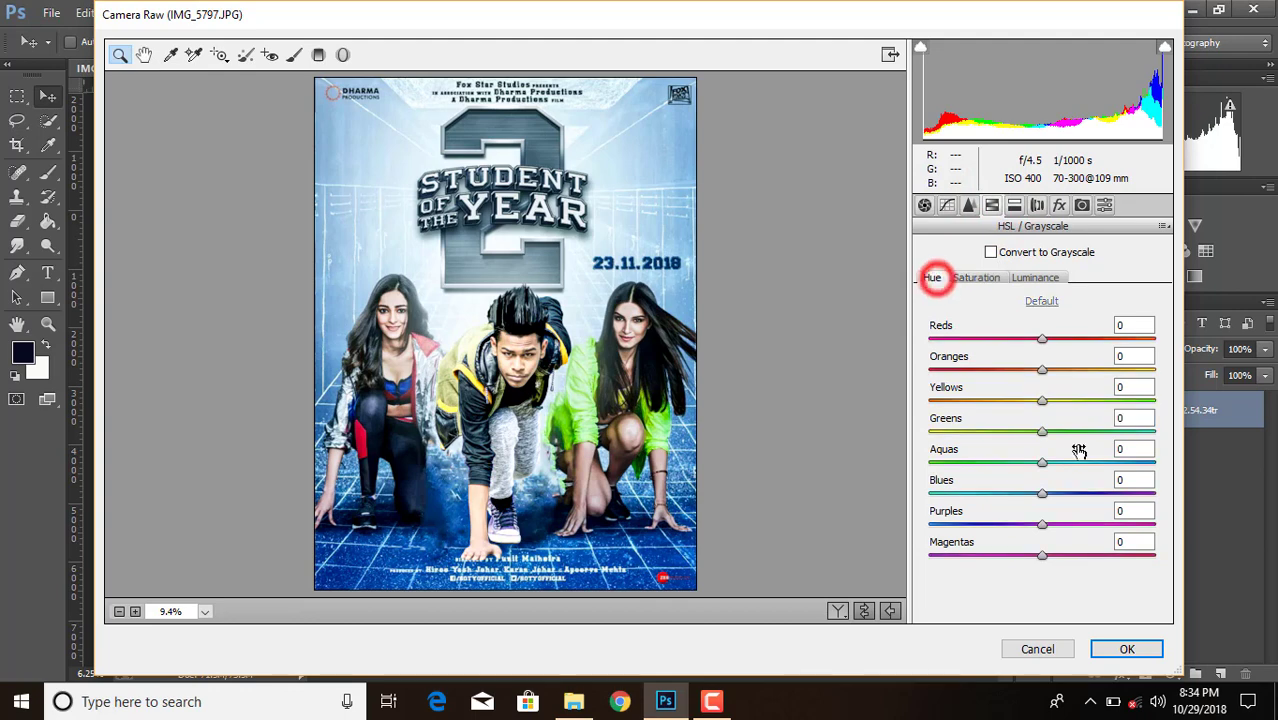
pyautogui.moveTo(1042, 400); pyautogui.dragTo(1112, 443)
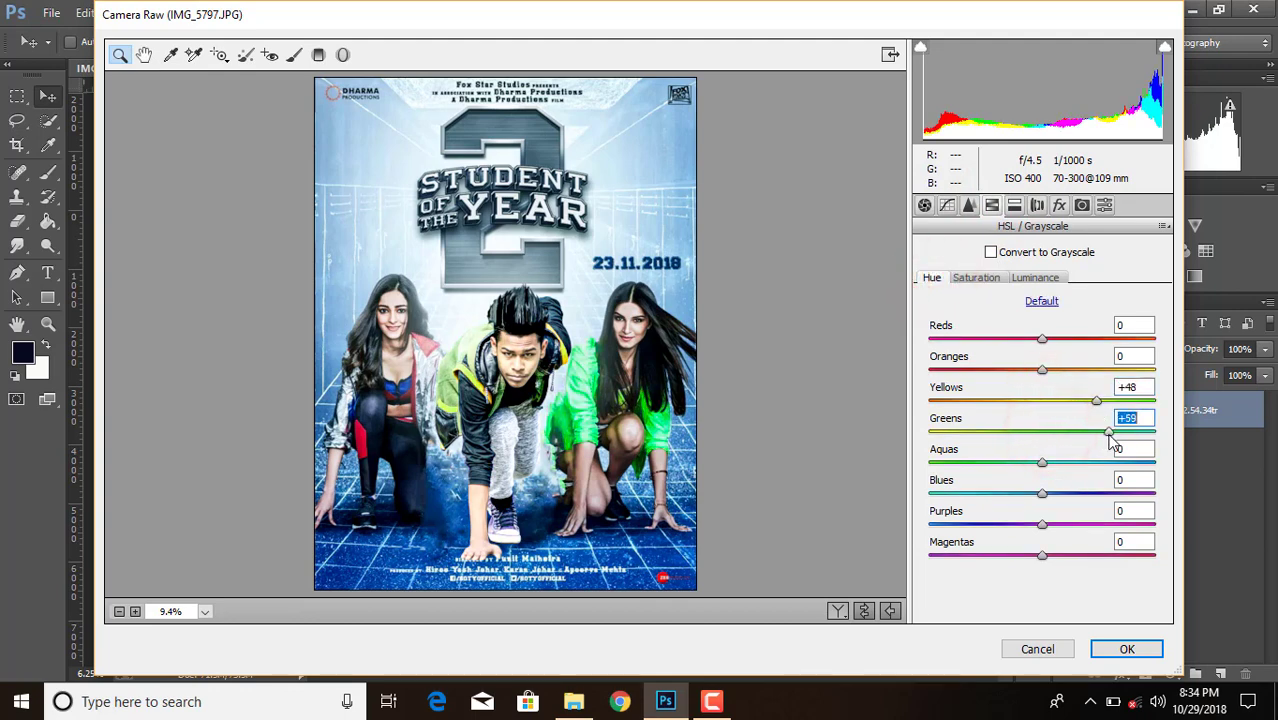
pyautogui.moveTo(1043, 498); pyautogui.dragTo(1032, 494)
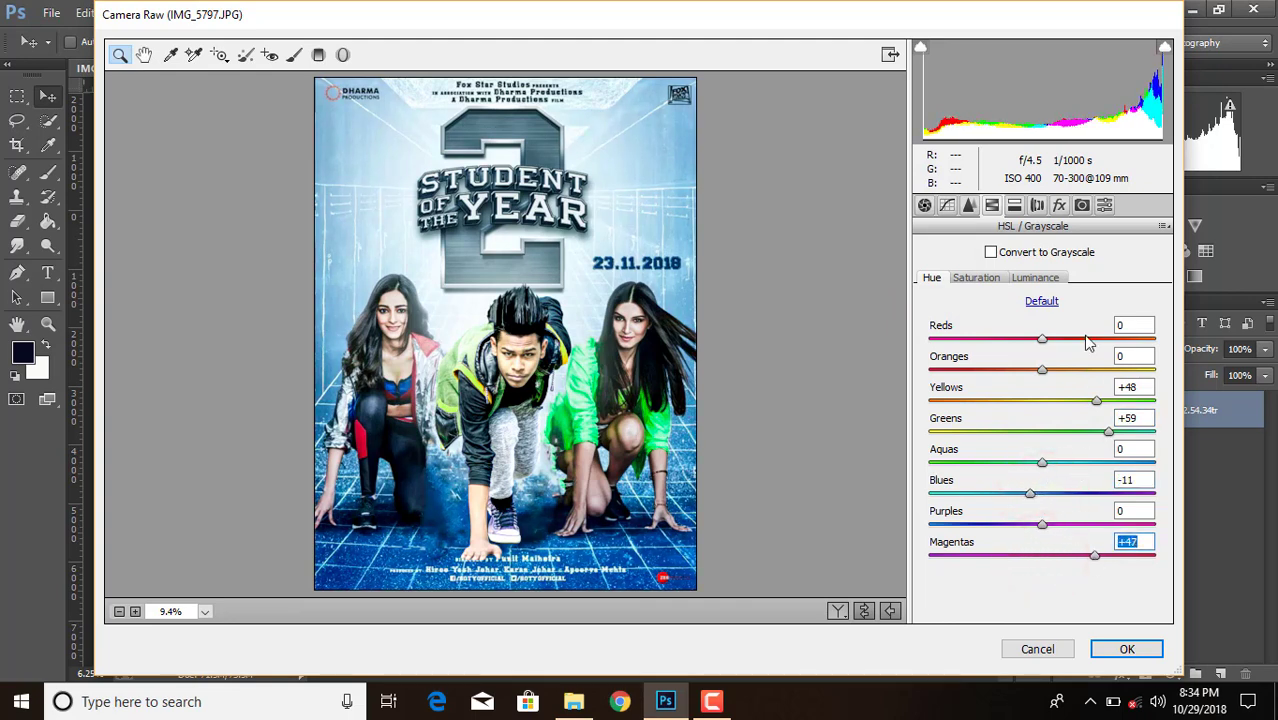
# - Add a post-crop vignette with an amount of -38 and apply the Camera Raw adjustments to the poster
pyautogui.click(1059, 205)
pyautogui.moveTo(1043, 449); pyautogui.dragTo(997, 449)
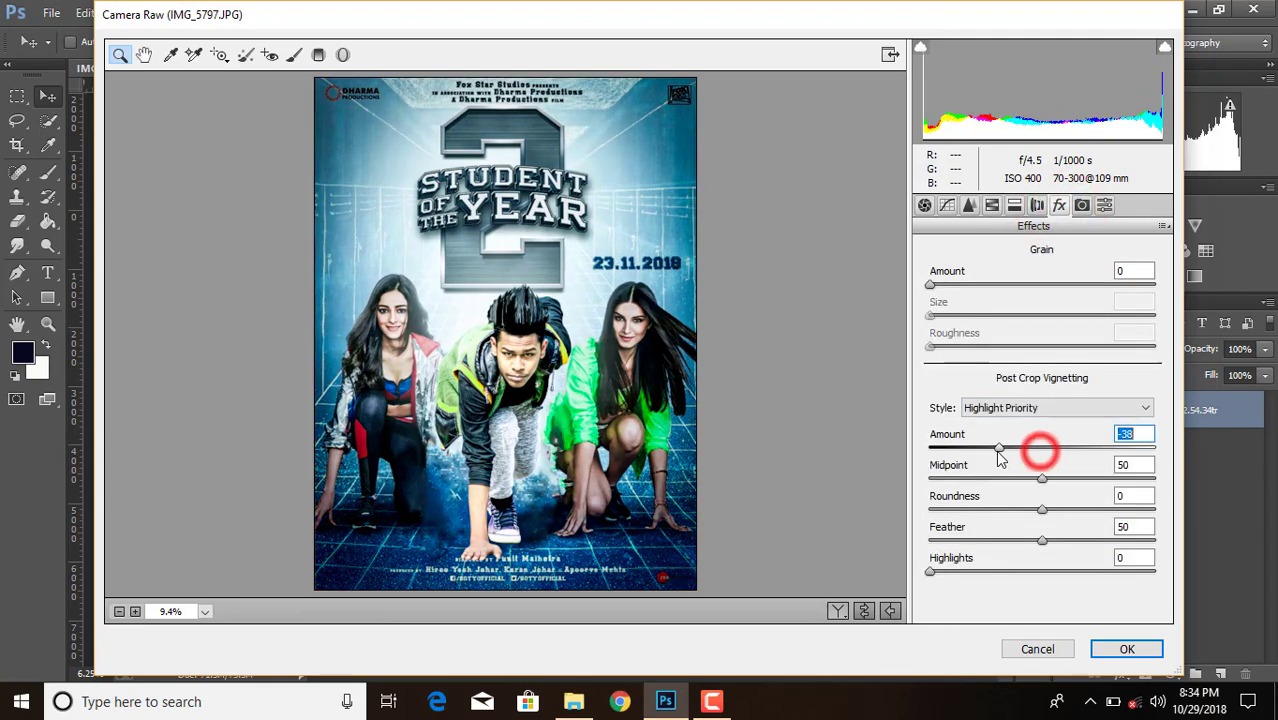
pyautogui.click(1108, 649)
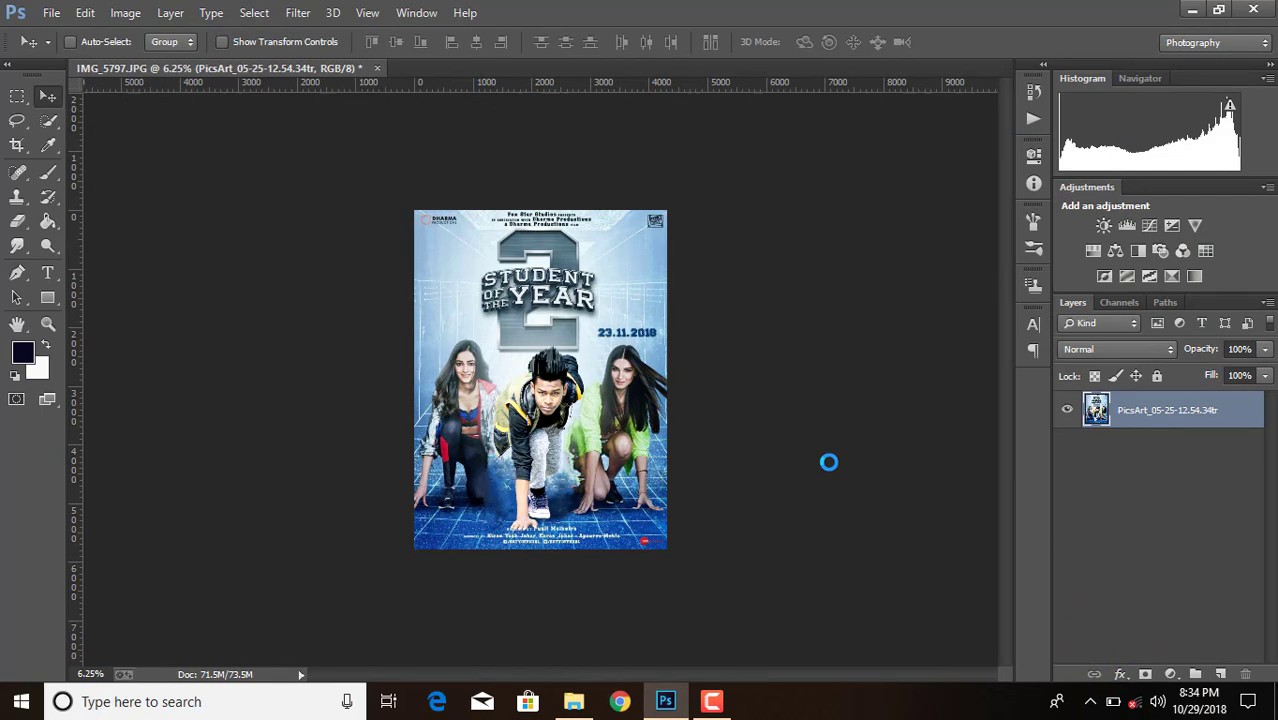
# - Flatten the image and set it up for saving as a JPEG copy named IMG_5797etet in the Stocks folder
pyautogui.rightClick(1117, 422)
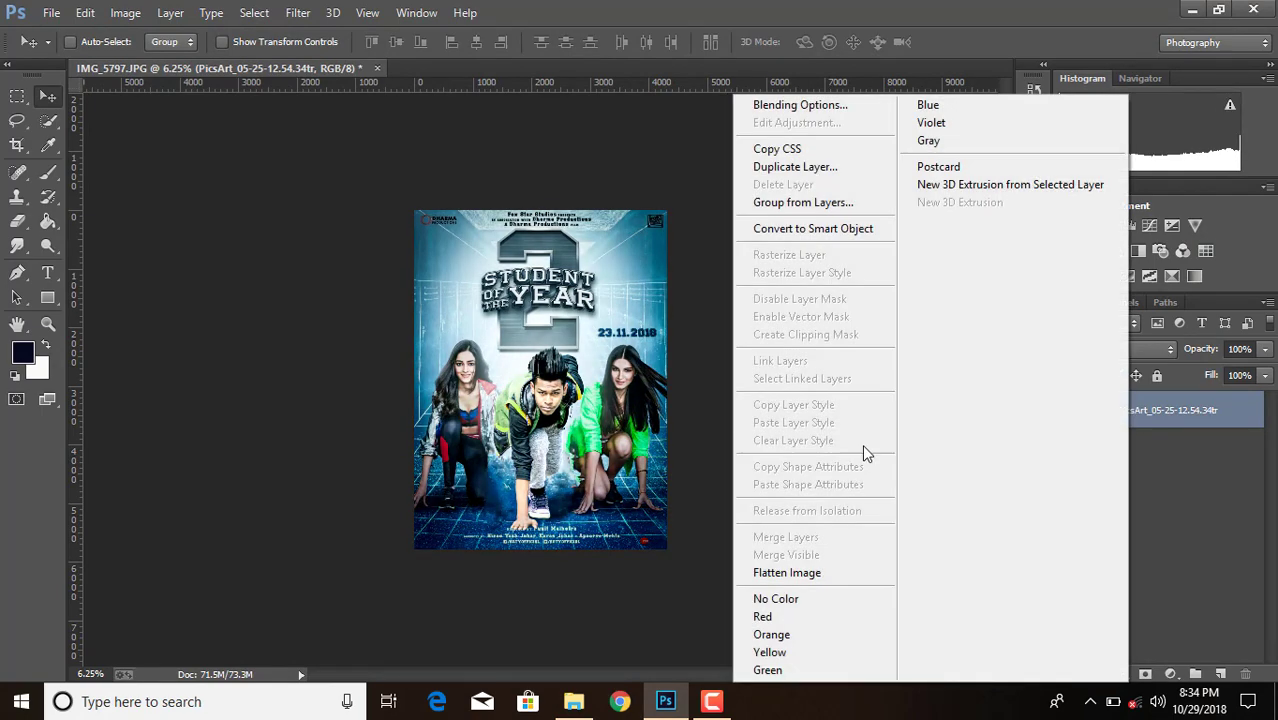
pyautogui.click(796, 570)
pyautogui.click(50, 12)
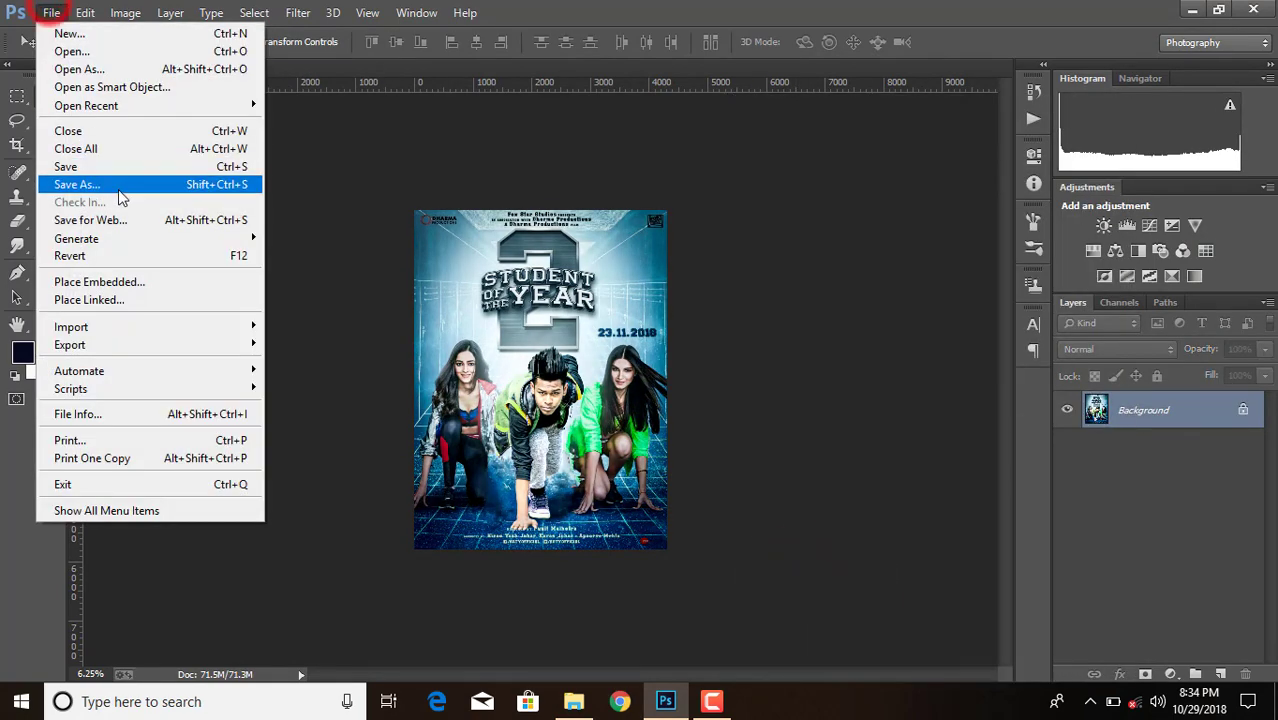
pyautogui.click(100, 183)
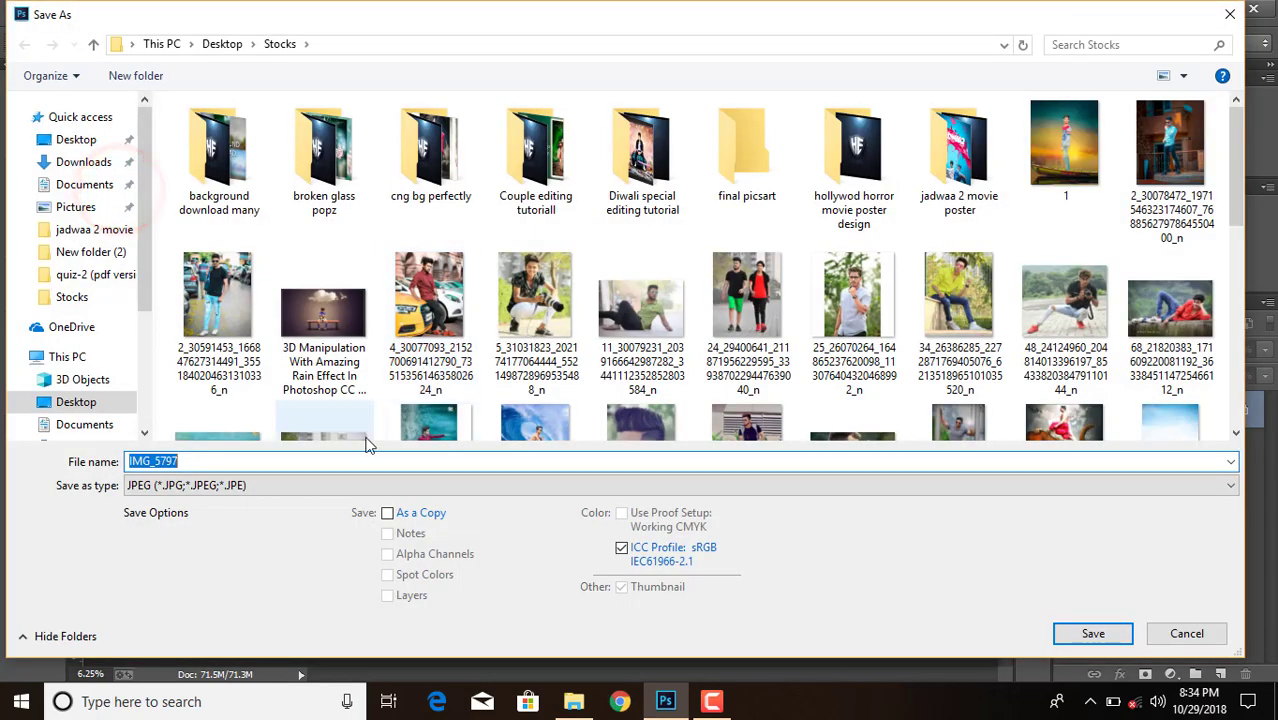
pyautogui.click(261, 459)
pyautogui.write('etet')
pyautogui.click(388, 513)
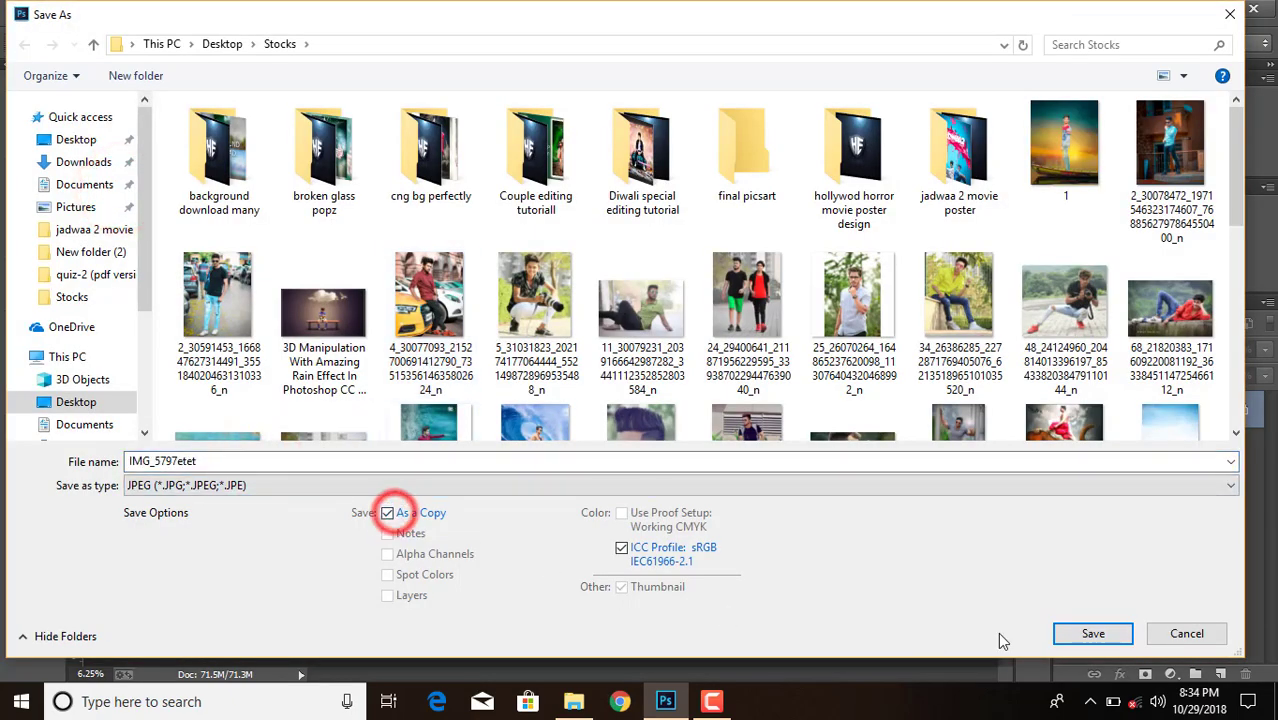